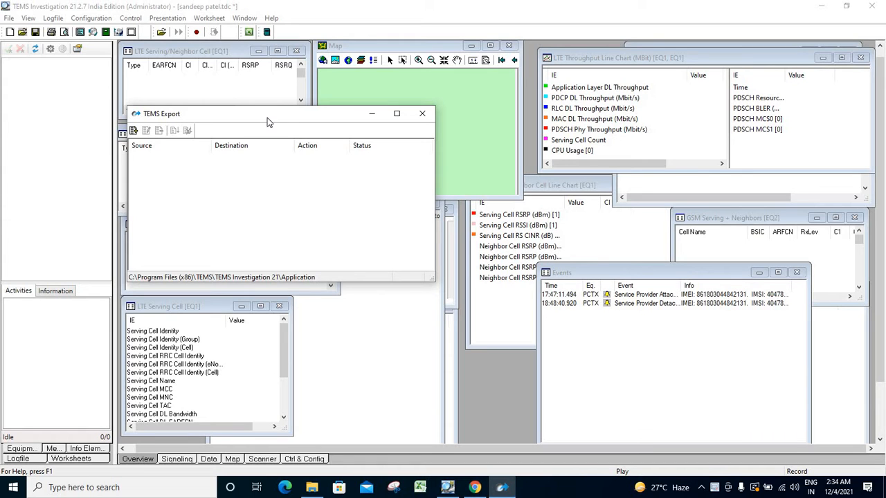
Step: Switch to the TEMS Export window and start a new export order in MapInfo Tab-file format
click(53, 17)
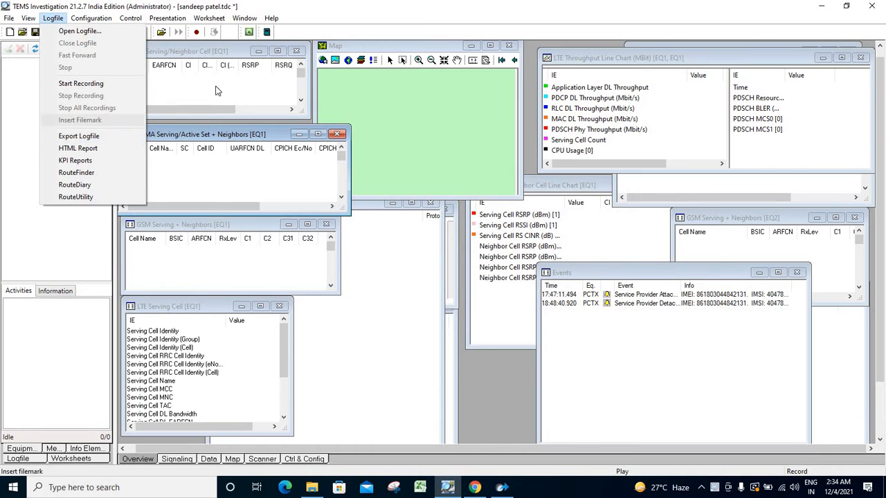
click(410, 110)
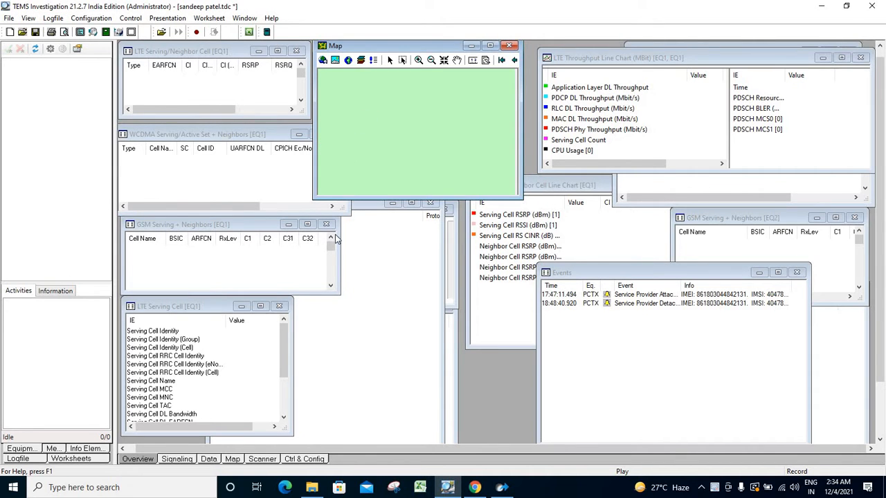
click(502, 488)
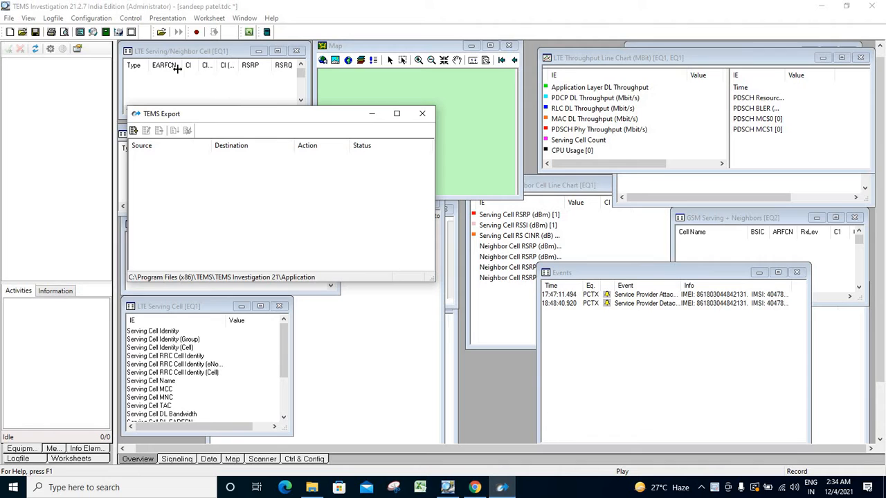
click(134, 131)
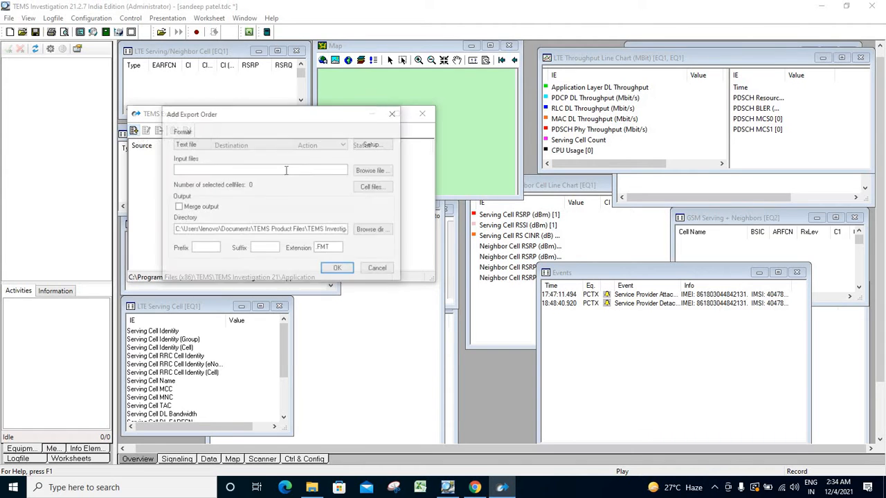
click(274, 147)
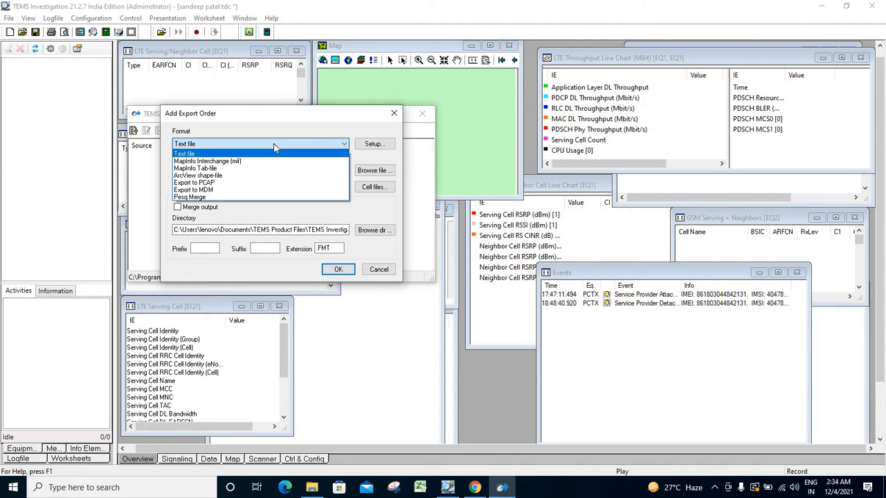
click(224, 168)
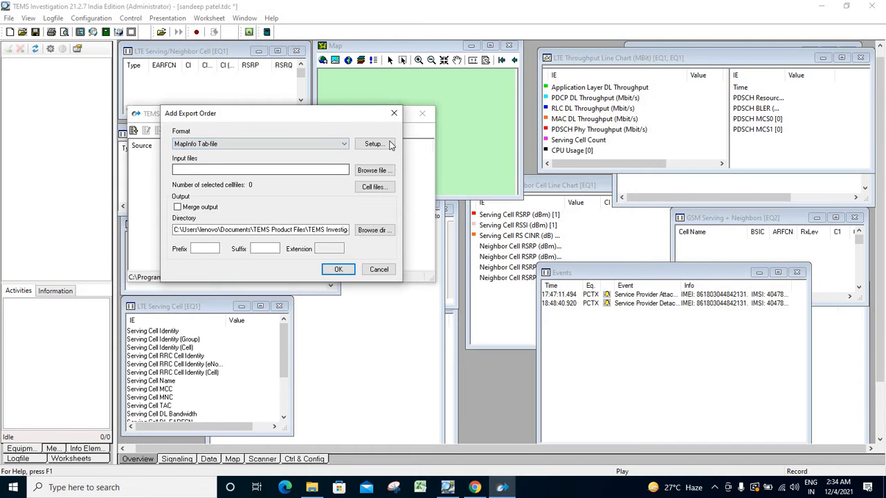
Step: Open the MapInfo Tab-file setup and show the available information elements for LTE
click(379, 143)
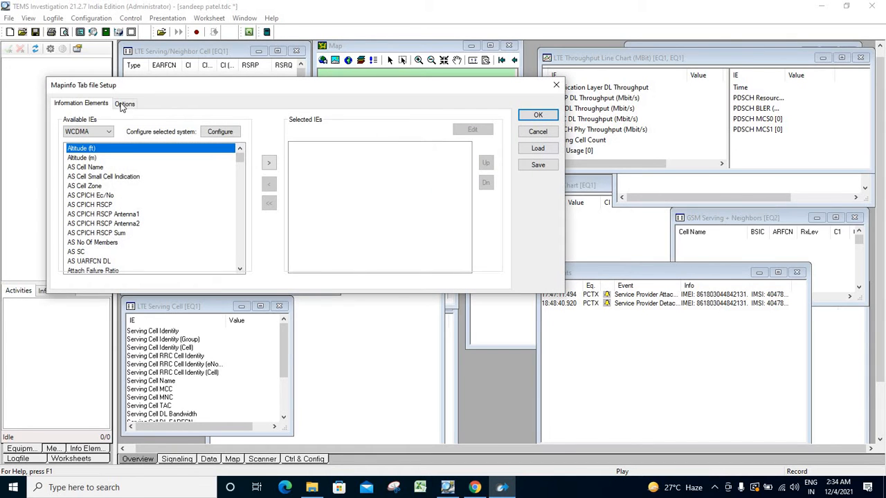
click(104, 134)
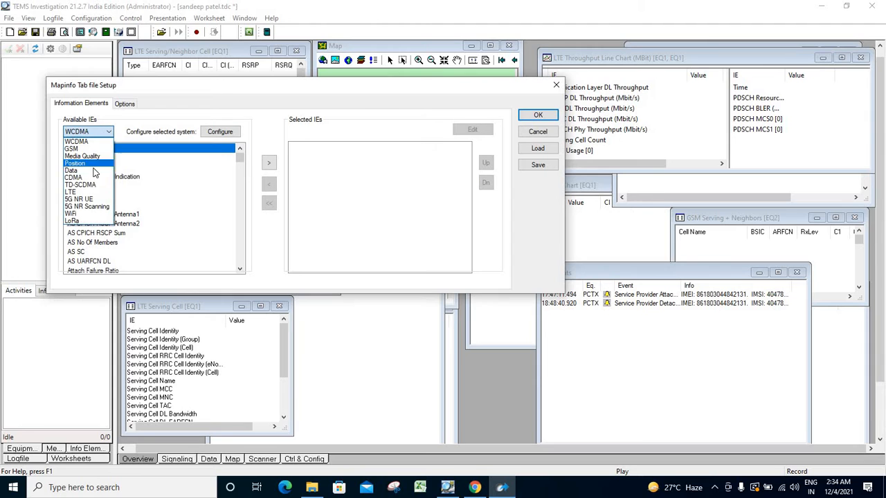
click(88, 192)
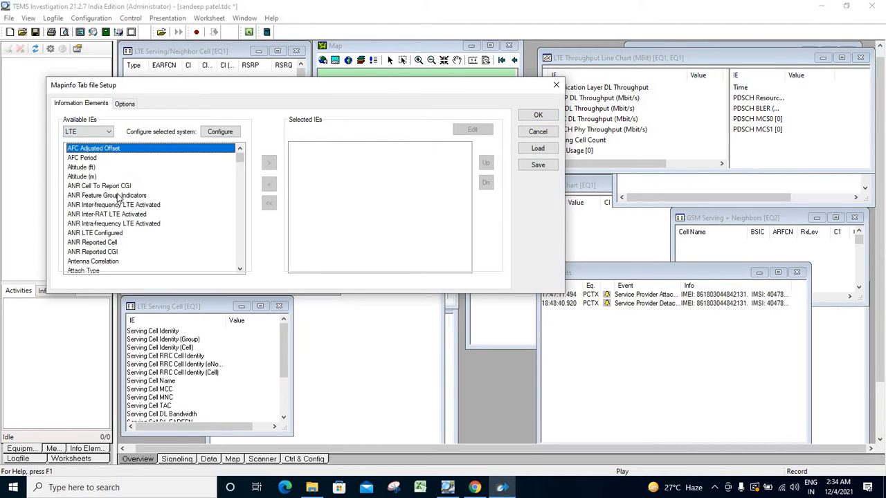
Step: Add the LTE element Serving Cell RRC Cell Identity to the selected information elements
click(109, 187)
click(99, 204)
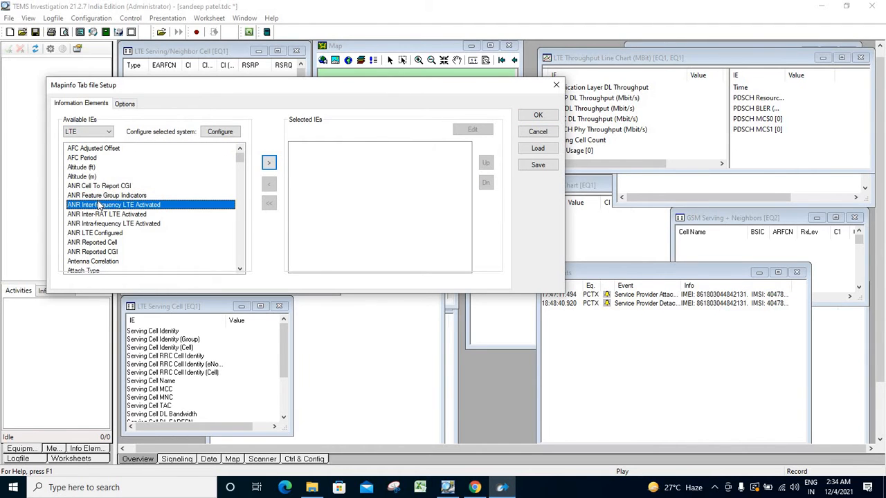
key(Down)
key(Down)
key(Down)
key(Down)
key(Down)
key(Down)
key(Down)
key(Down)
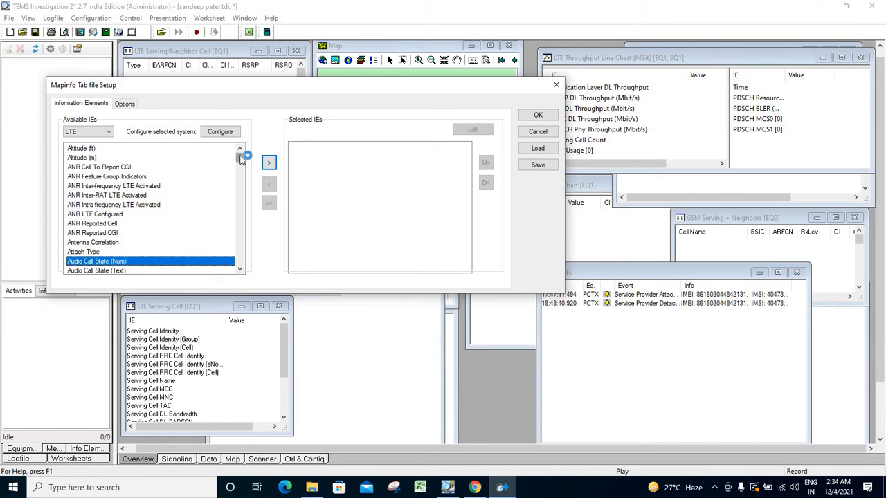
click(239, 170)
drag(239, 172, 231, 255)
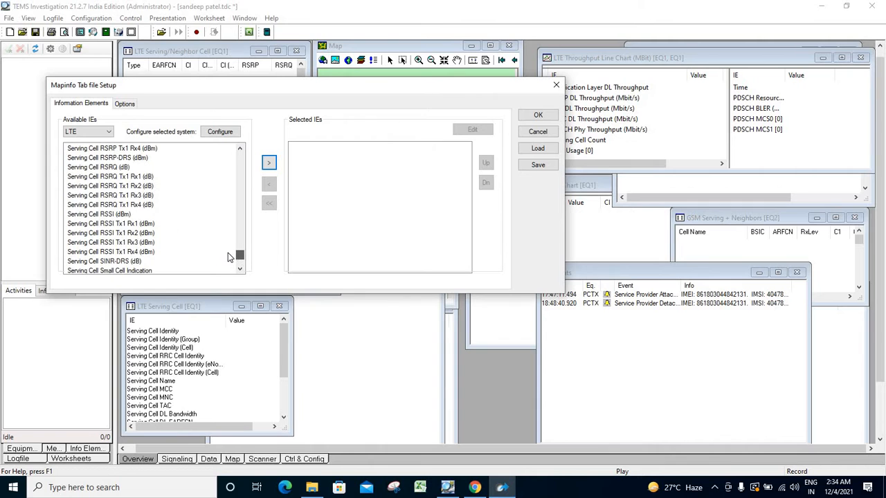
click(101, 206)
key(Up)
key(Up)
key(Up)
key(Up)
key(Up)
key(Up)
key(Up)
key(Up)
key(Up)
key(Up)
key(Up)
key(Up)
key(Up)
key(Up)
key(Up)
key(Up)
key(Up)
key(Up)
key(Up)
key(Up)
key(Up)
key(Up)
key(Up)
key(Up)
key(Up)
key(Up)
key(Up)
key(Up)
key(Up)
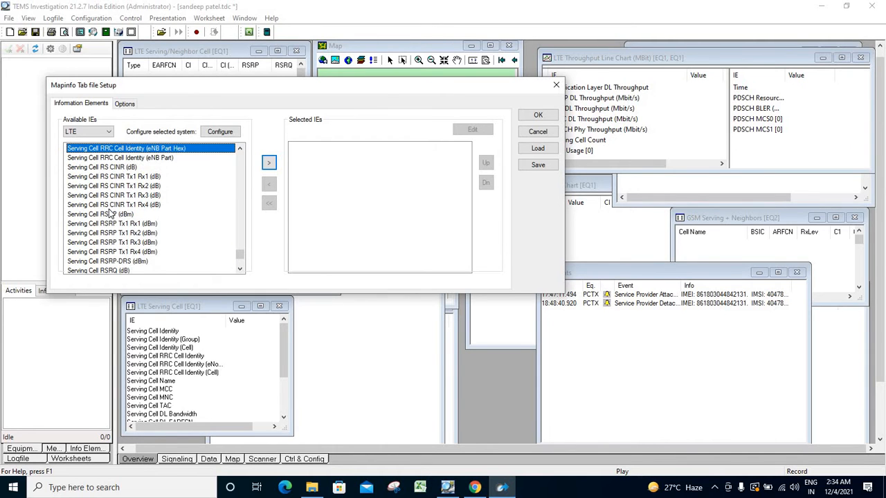
key(Up)
key(Up)
key(Up)
key(Up)
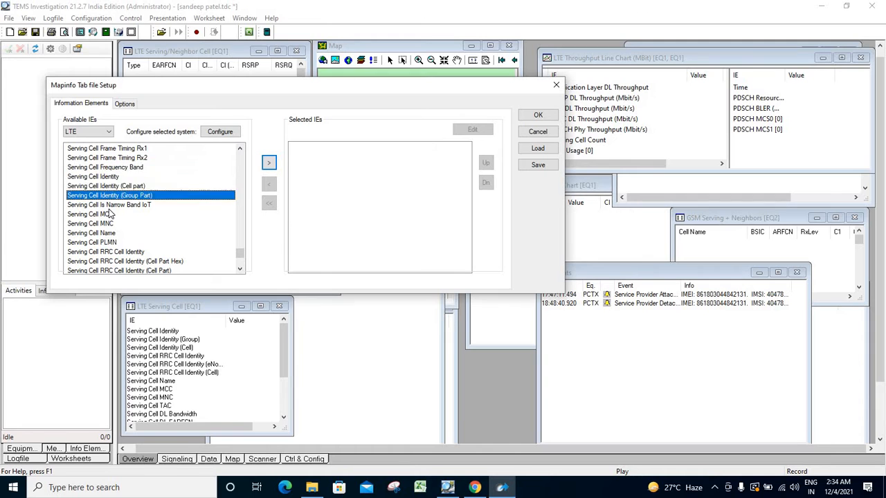
key(Down)
key(Down)
key(Down)
key(Down)
key(Down)
key(Down)
key(Down)
key(Down)
key(Down)
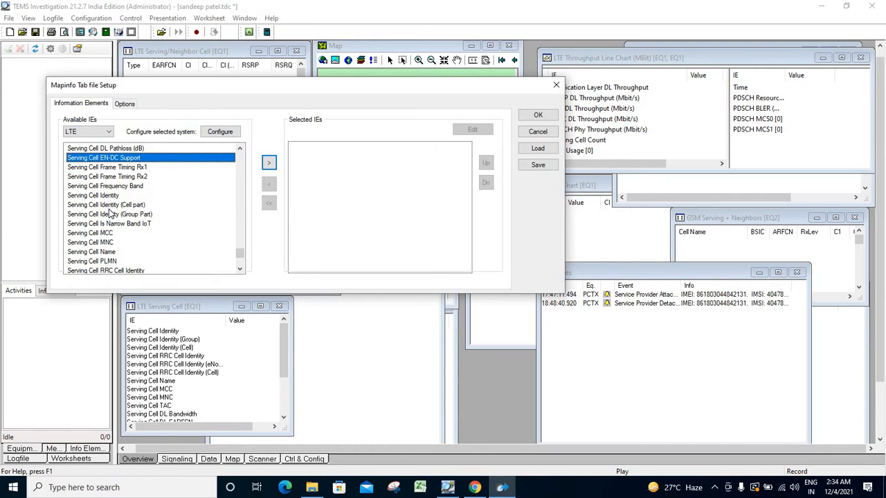
key(Down)
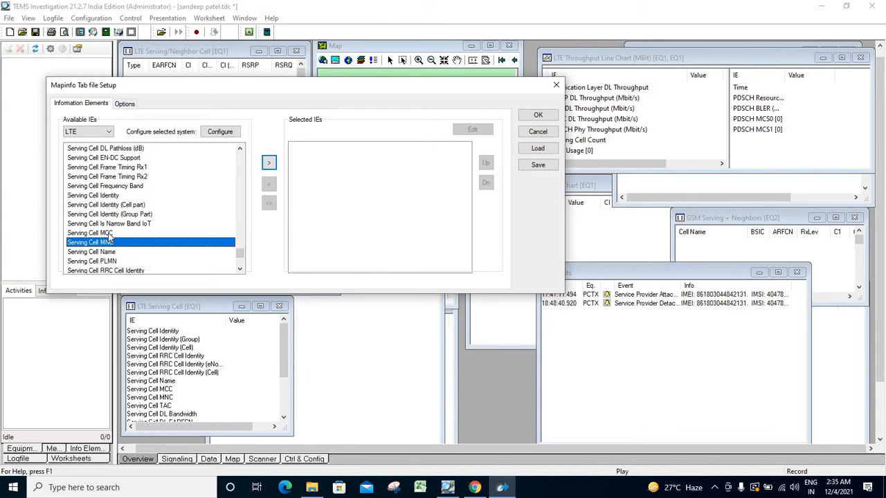
key(Down)
key(Down)
key(Down)
key(Down)
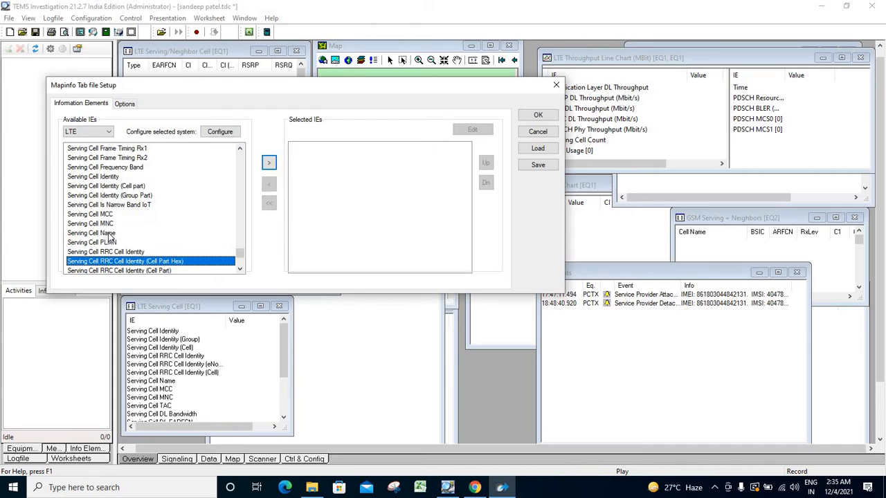
key(Up)
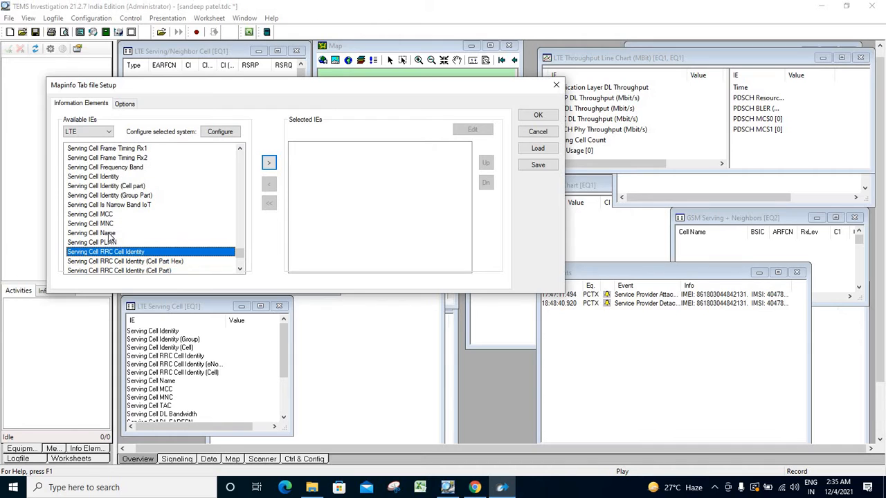
click(269, 164)
Step: Add Serving Cell RRC Cell Identity (eNB Part Hex) and Serving Cell RRC Cell Identity (eNB Part) to the selected information elements
key(Down)
key(Down)
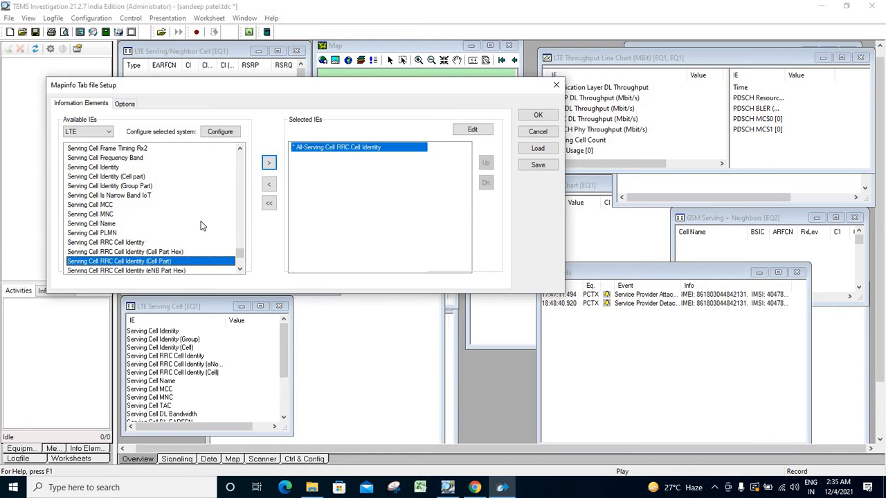
key(Down)
key(Down)
key(Up)
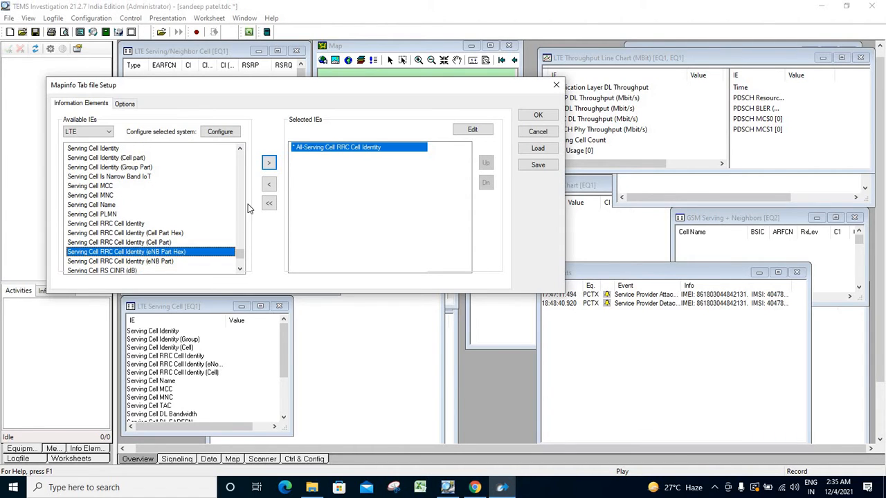
click(268, 163)
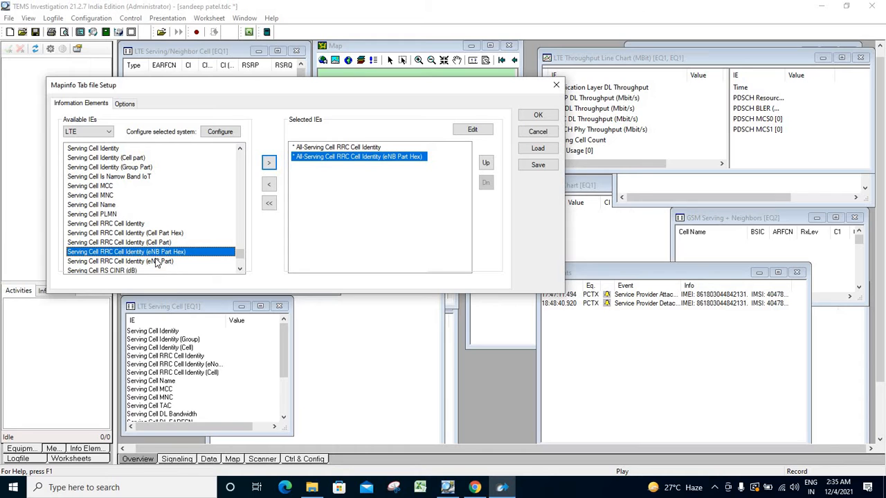
click(157, 261)
click(268, 163)
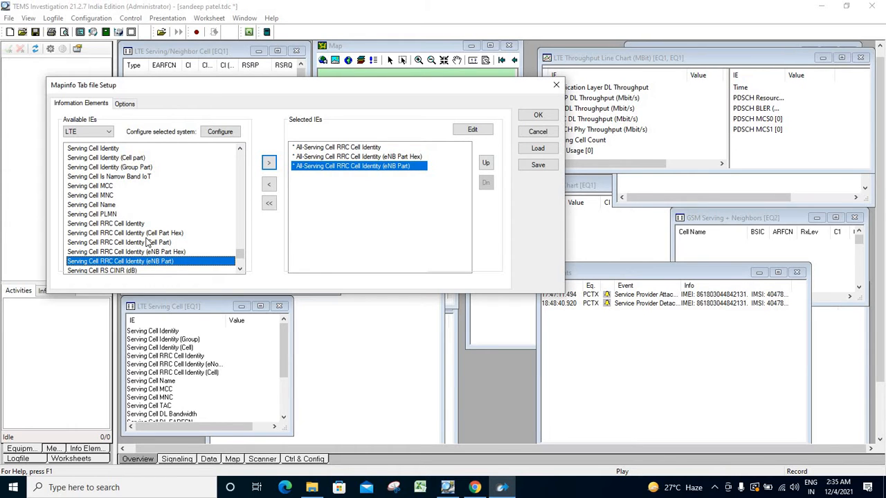
Step: Add Serving Cell TAC to the selected information elements
key(Down)
key(Down)
key(Down)
key(Down)
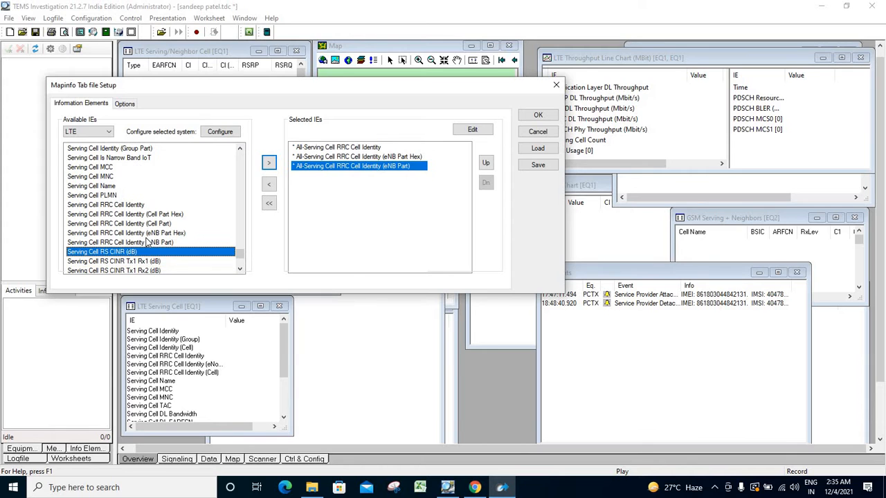
key(Down)
key(Down)
key(Down)
key(Up)
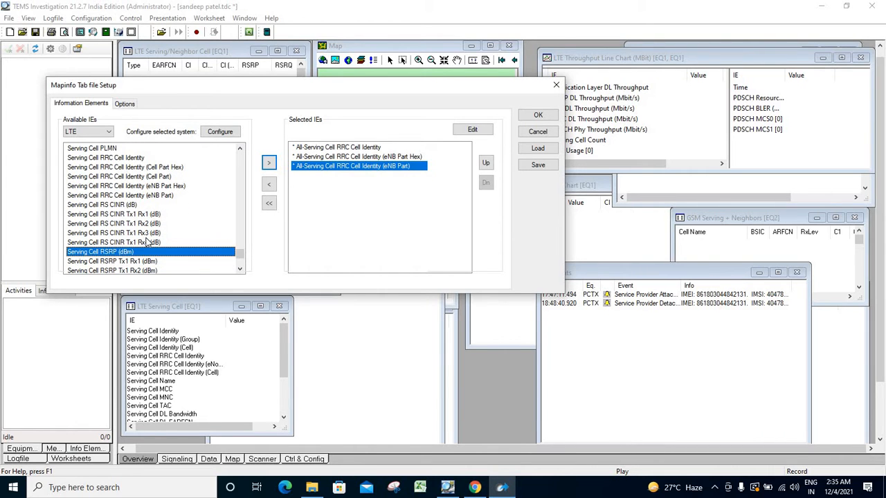
key(Down)
key(Down)
key(Down)
key(Down)
key(Down)
key(Down)
key(Down)
key(Down)
key(Down)
key(Down)
key(Down)
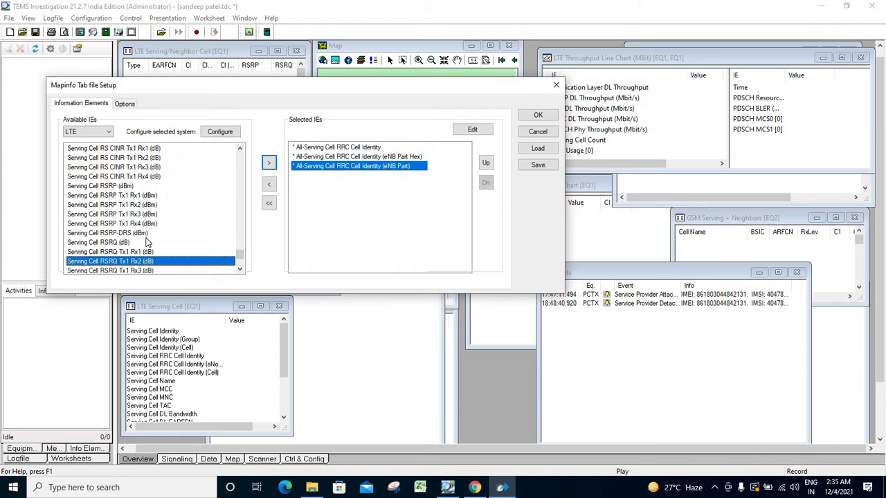
key(Down)
key(Down)
key(Down)
key(Down)
key(Down)
key(Down)
key(Down)
key(Down)
key(Down)
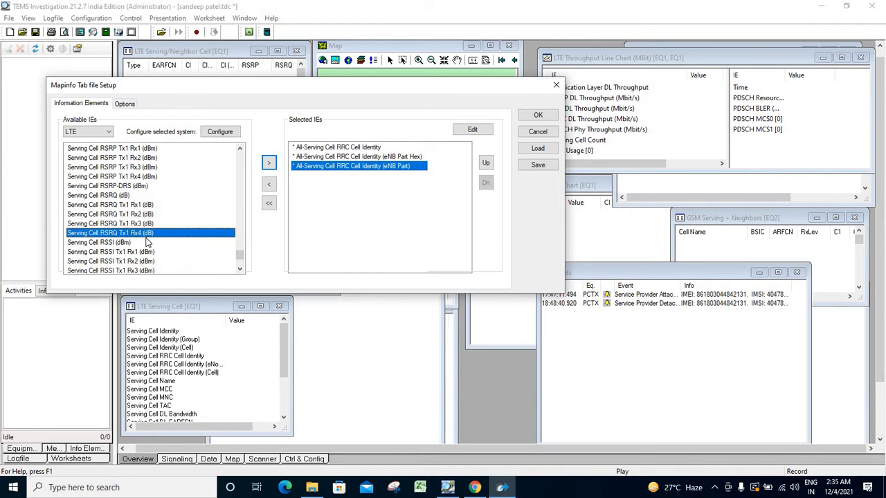
key(Up)
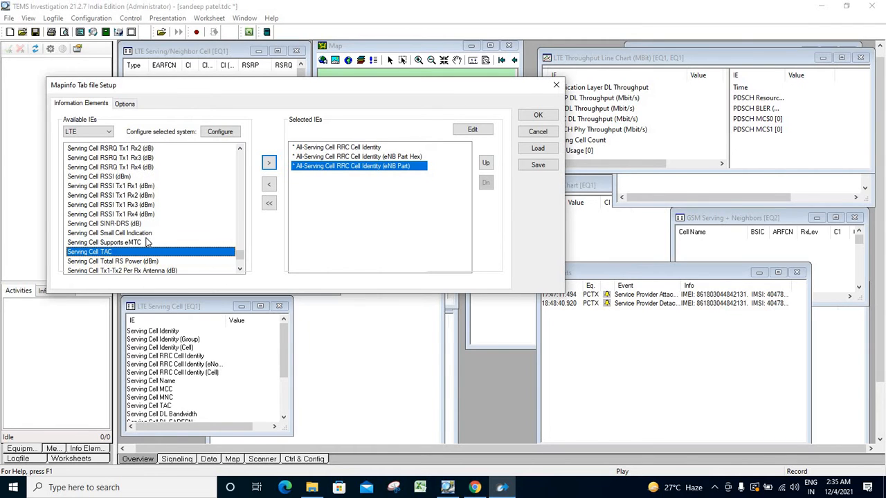
click(269, 163)
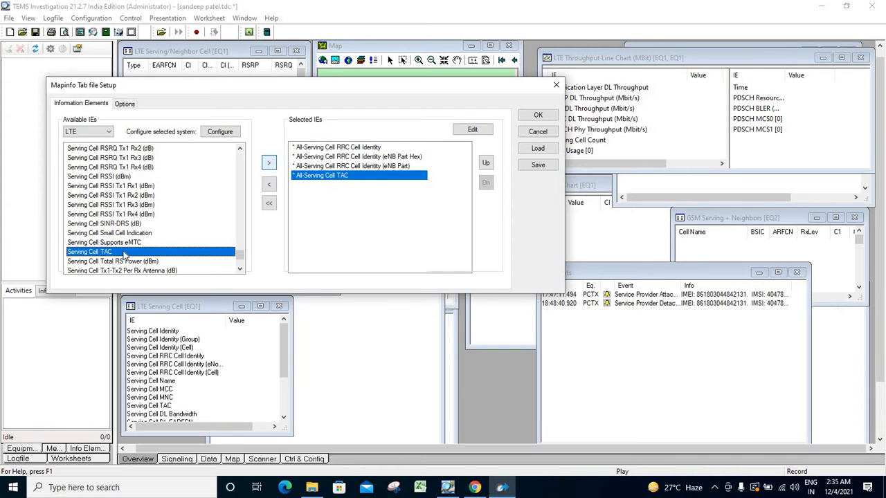
Step: Add Serving Cell UL EARFCN to the selected information elements
key(Down)
key(Down)
key(Down)
key(Down)
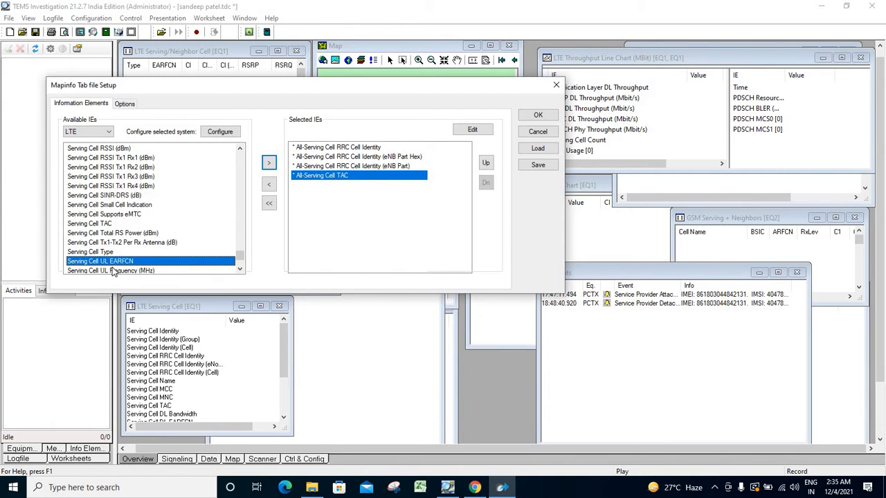
key(Up)
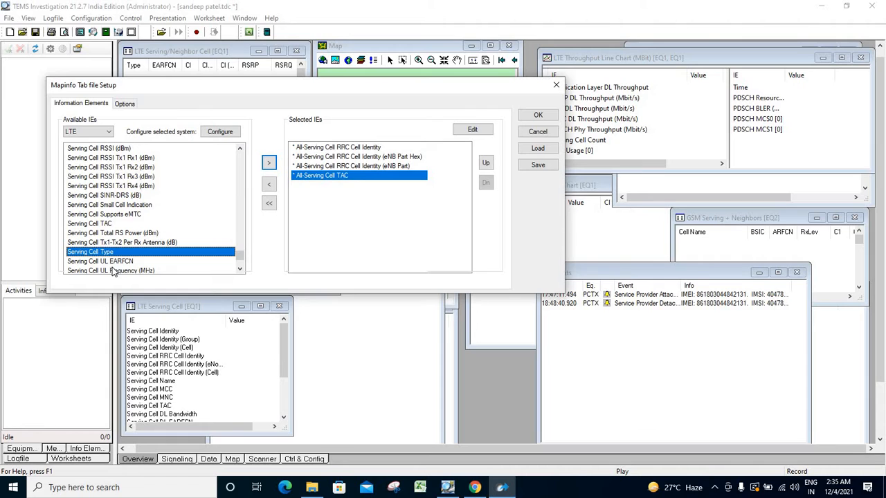
key(Down)
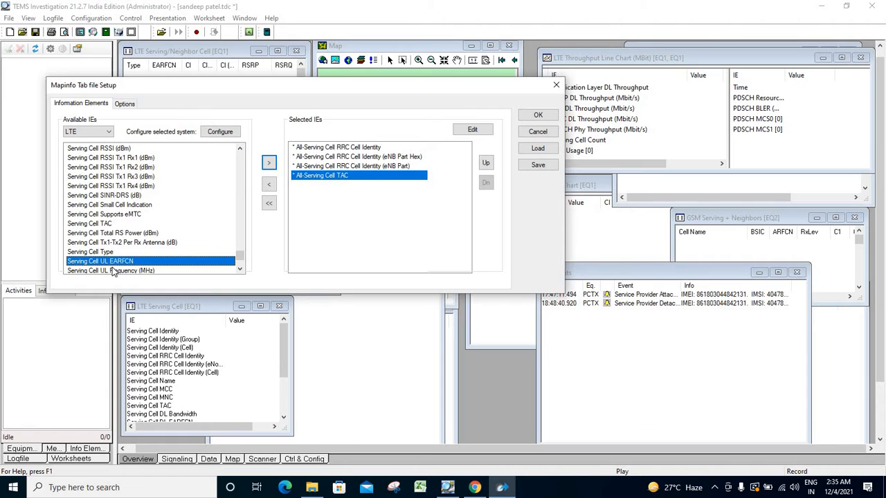
click(269, 163)
Step: Find Serving Cell Frequency Band among the available LTE elements and add it to the selected information elements
click(108, 272)
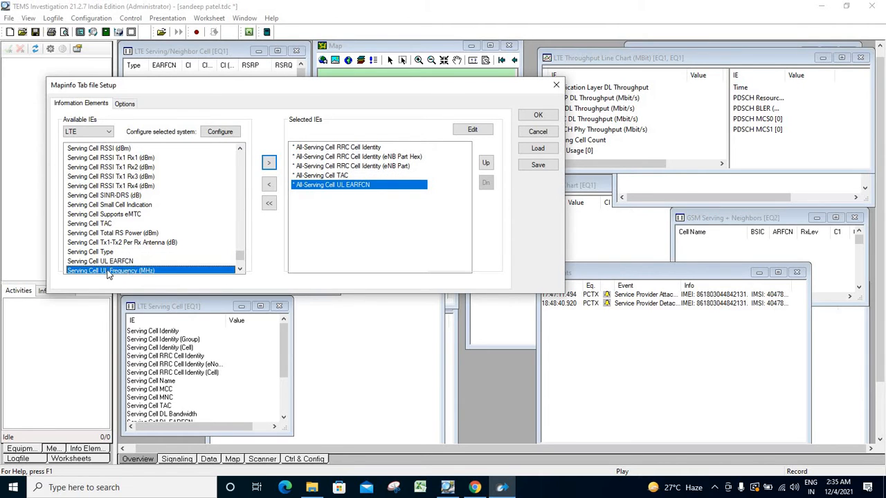
click(125, 271)
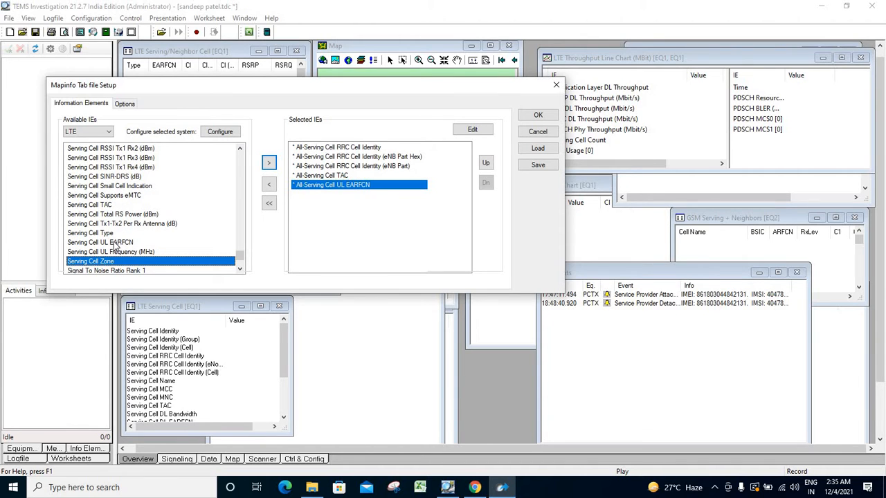
click(114, 243)
key(Down)
key(Down)
key(Down)
key(Down)
key(Down)
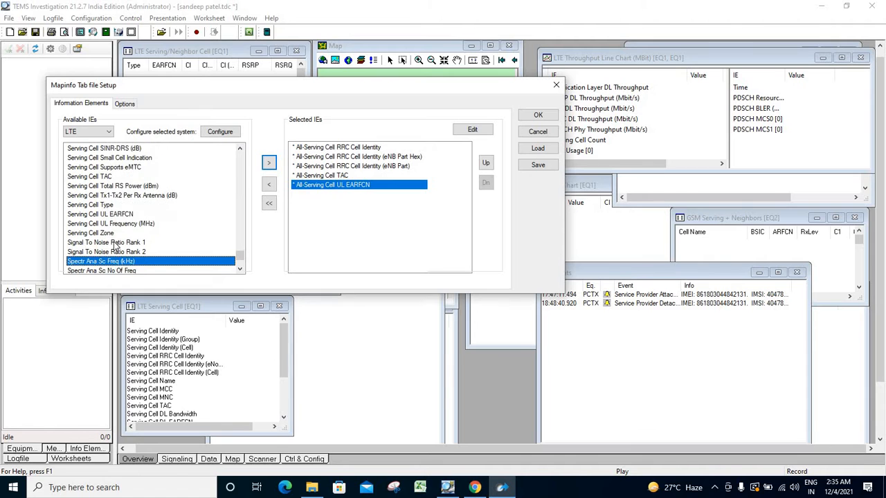
key(Down)
key(Down)
key(Up)
key(Up)
key(Up)
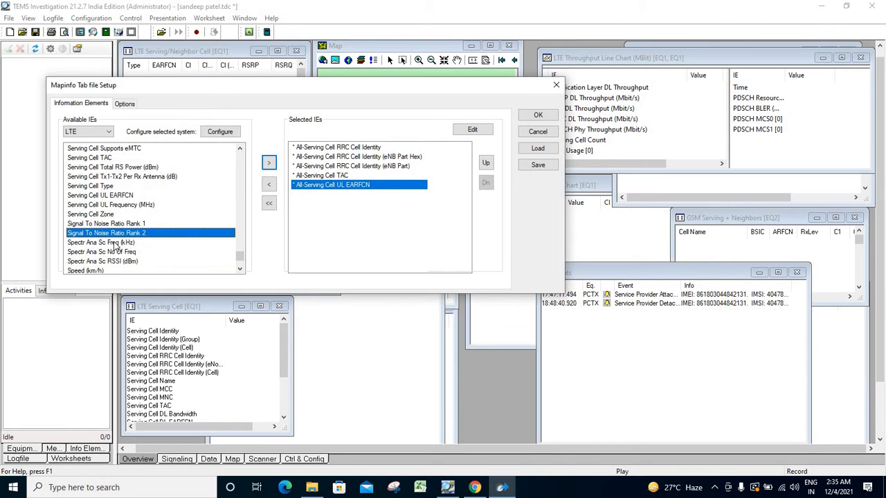
key(Up)
key(Up)
key(Up)
key(Up)
key(Up)
key(Up)
key(Up)
key(Up)
key(Up)
key(Up)
key(Up)
key(Up)
key(Up)
key(Up)
key(Up)
key(Up)
key(Up)
key(Up)
key(Up)
key(Up)
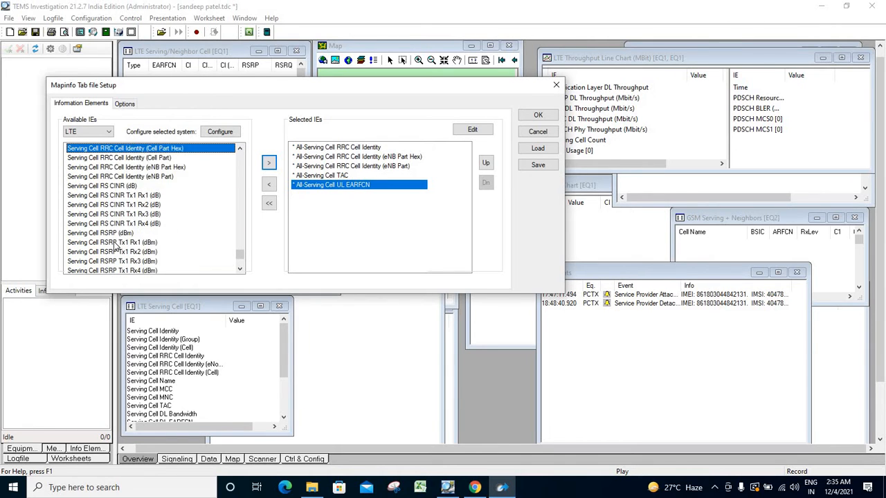
key(Up)
key(Up)
key(Up)
key(Up)
key(Up)
key(Up)
key(Up)
key(Up)
key(Up)
key(Up)
key(Down)
key(Down)
key(Down)
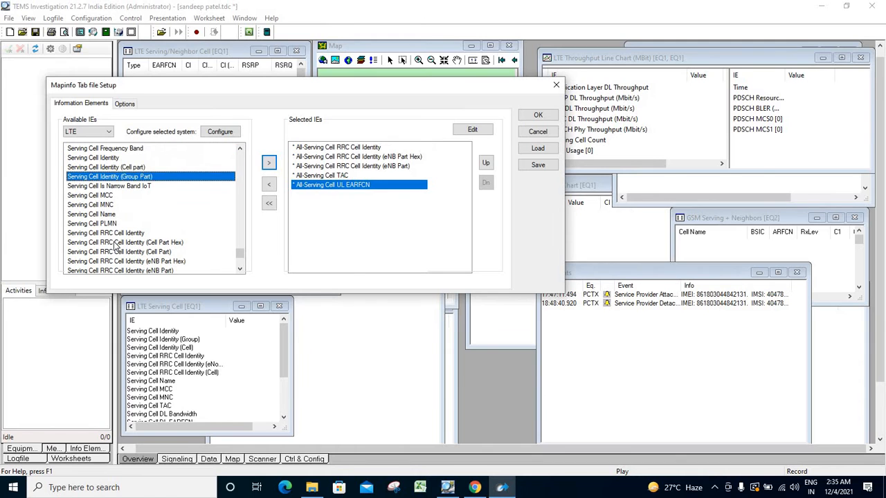
key(Down)
key(Down)
key(Up)
key(Down)
key(Down)
key(Down)
key(Down)
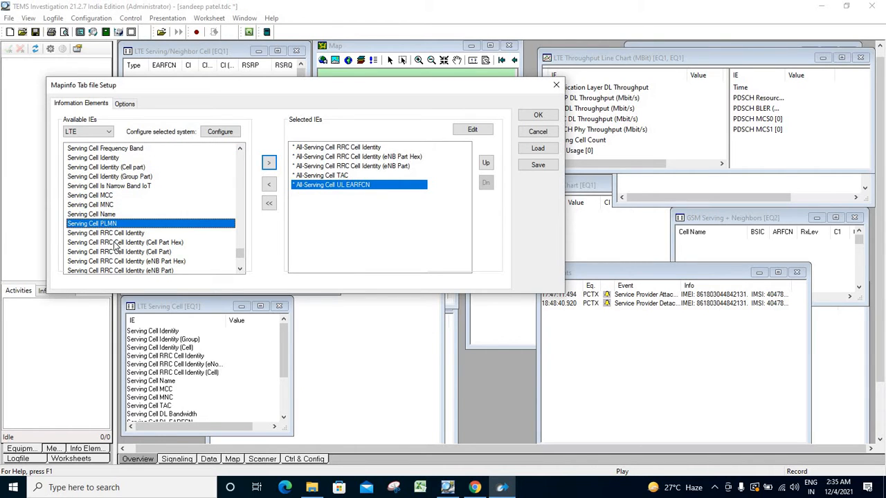
key(Up)
key(Up)
key(Up)
key(Up)
key(Up)
key(Up)
key(Up)
key(Up)
key(Up)
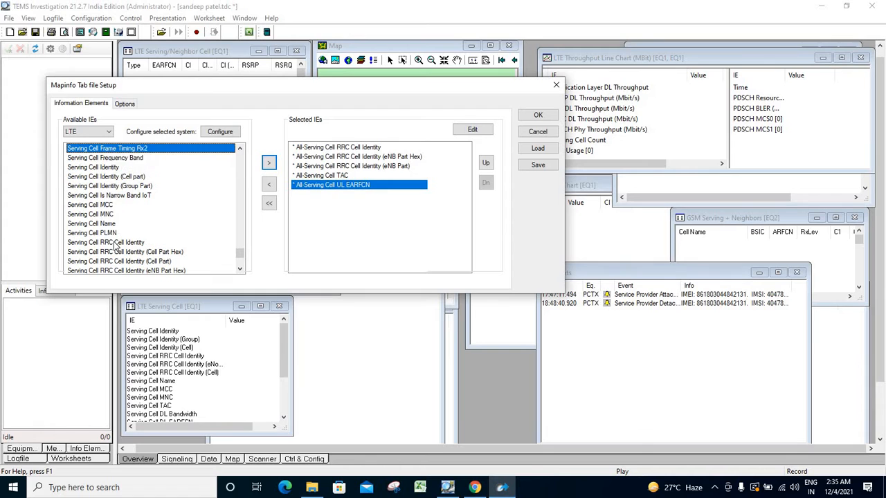
key(Down)
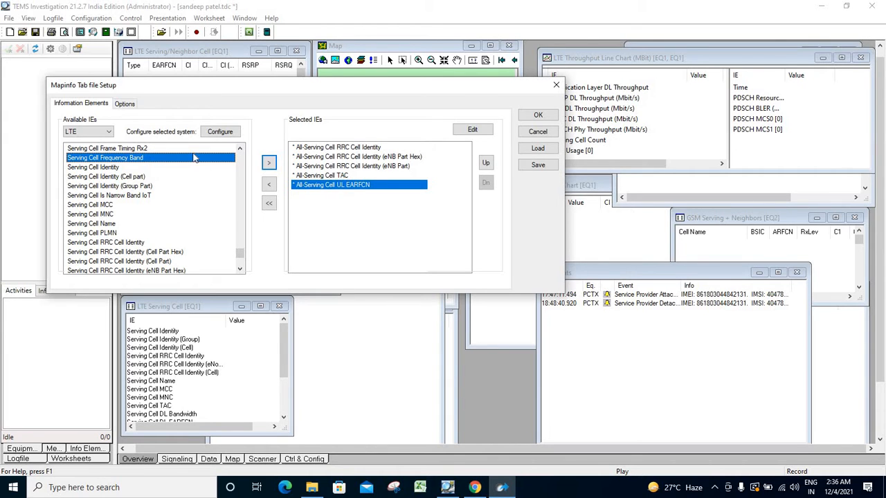
click(268, 164)
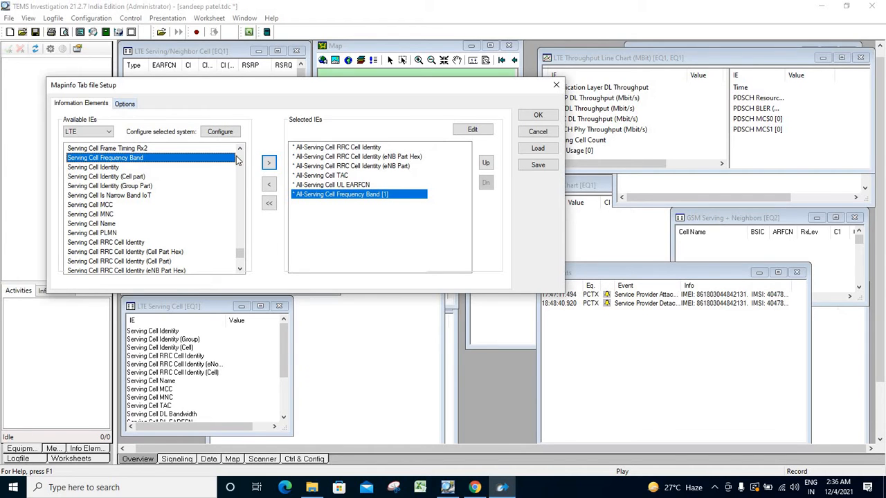
Step: Assign all selected information elements to equipment EQ1 and accept the MapInfo Tab-file setup
click(339, 148)
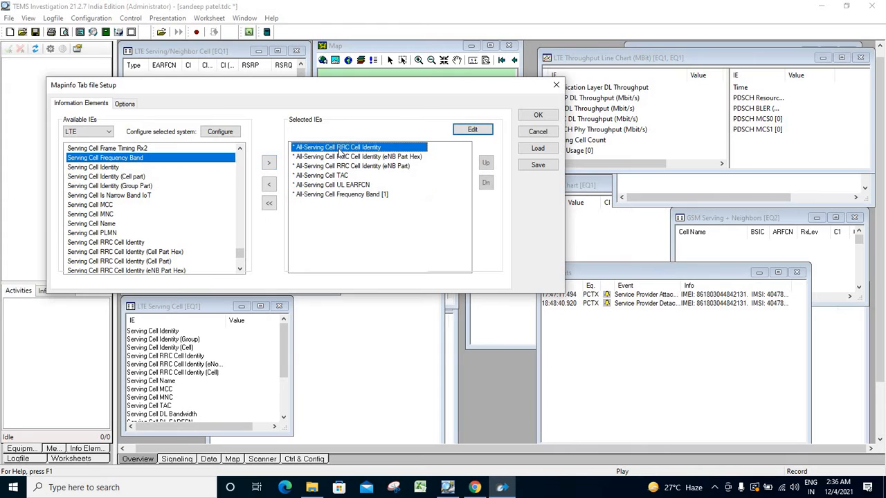
key(shift+Down)
key(shift+Down)
key(shift+Down)
key(shift+Down)
key(shift+Down)
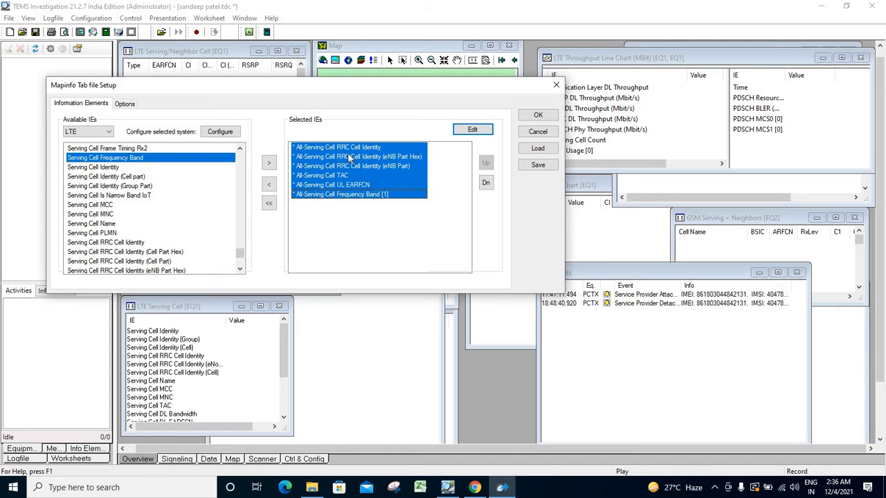
click(473, 131)
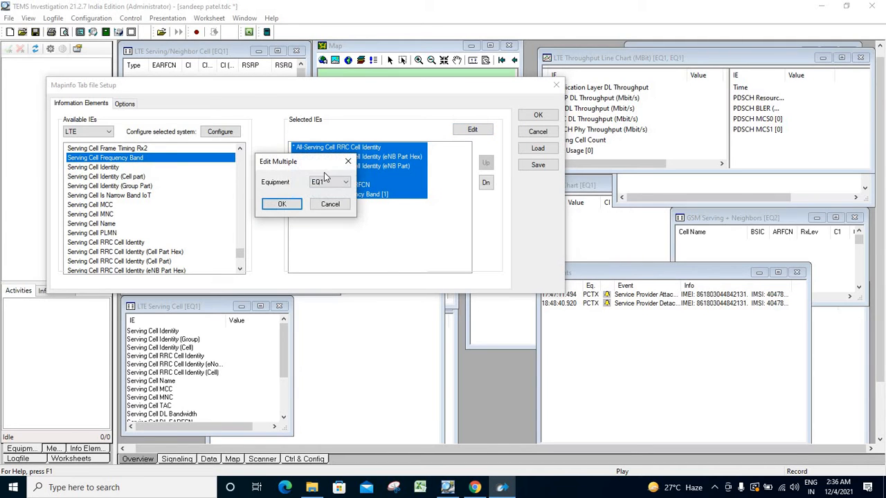
click(281, 206)
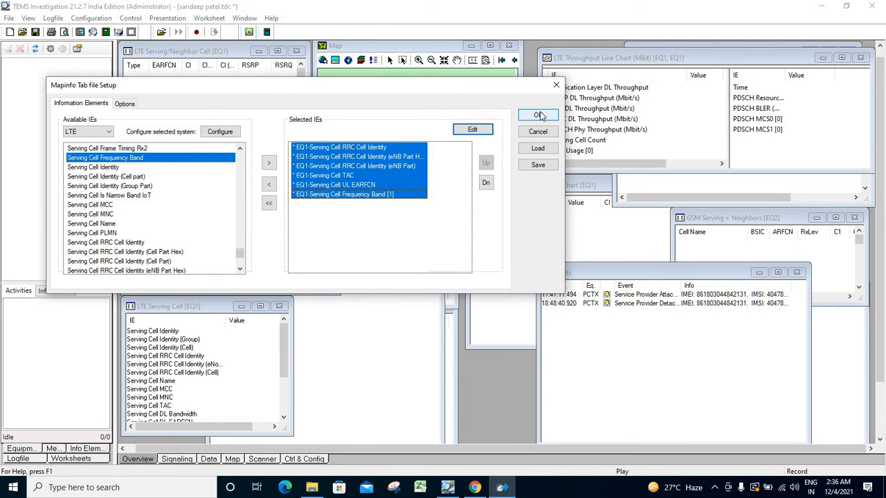
click(538, 114)
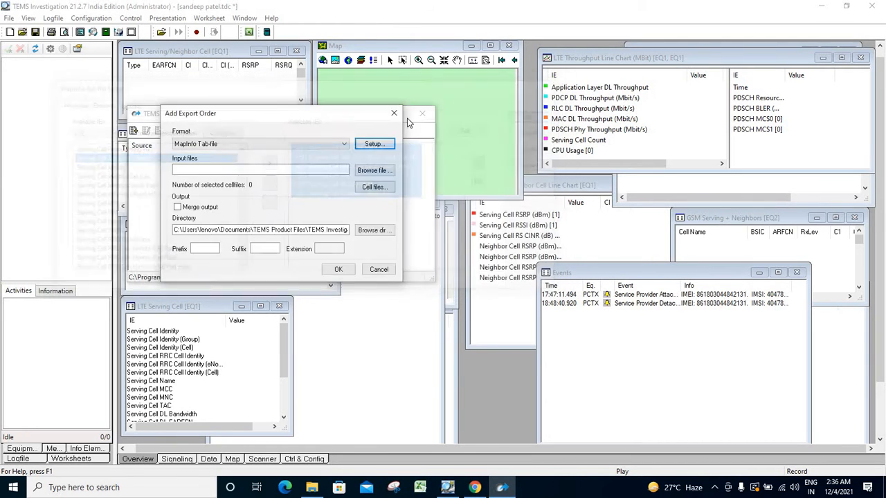
Step: Choose the TEMS log file in the "new busstand to jay stambh" folder under Rewa Gloden Root Drive on D: as export input
click(379, 171)
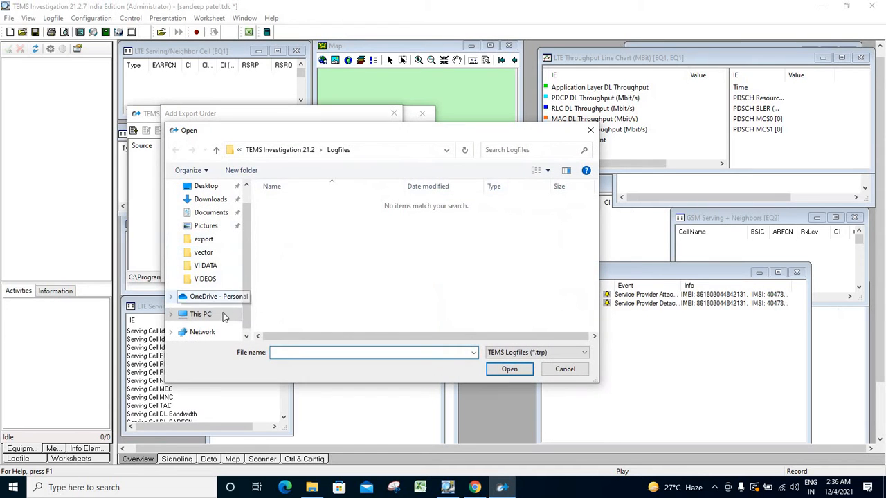
click(218, 314)
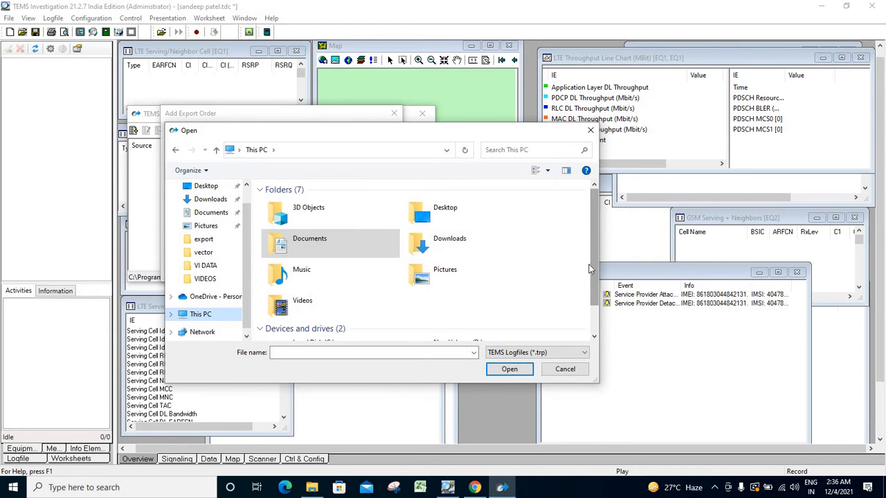
scroll(588, 298, down, 2)
double_click(425, 327)
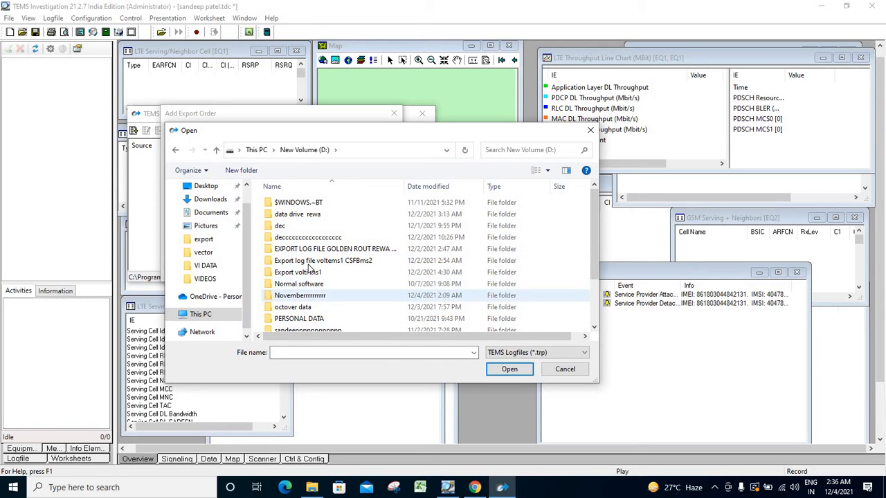
double_click(300, 296)
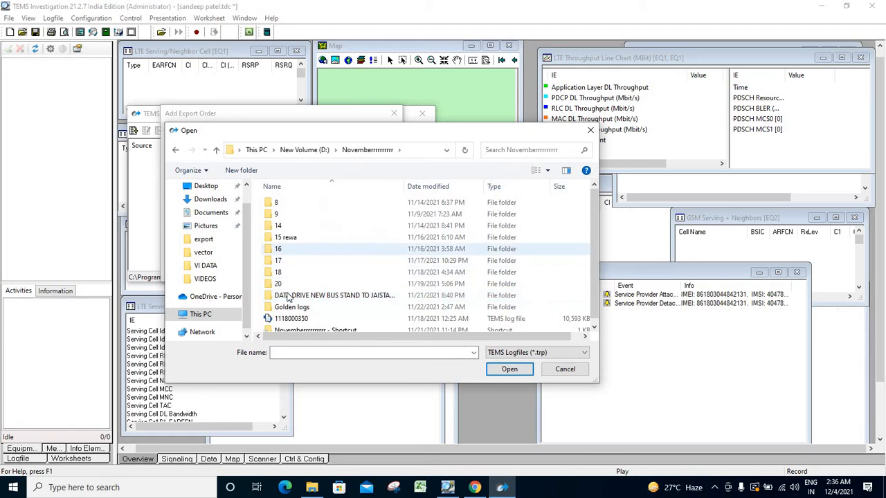
double_click(305, 307)
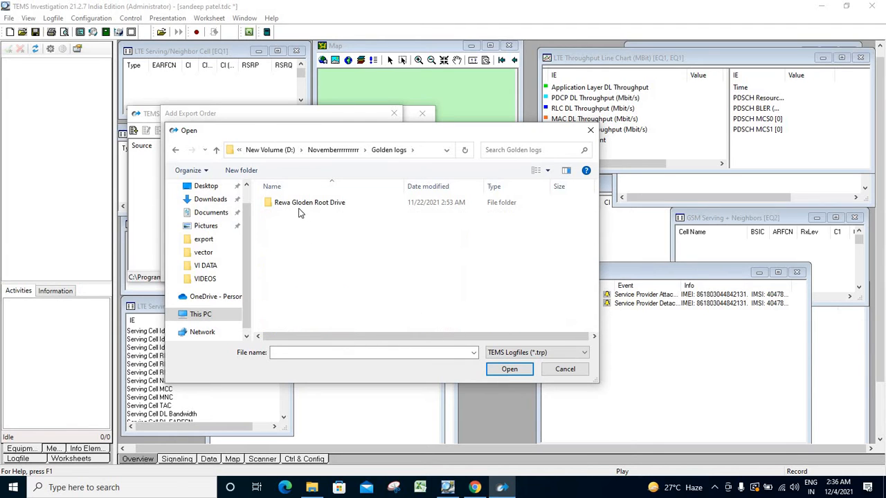
double_click(297, 205)
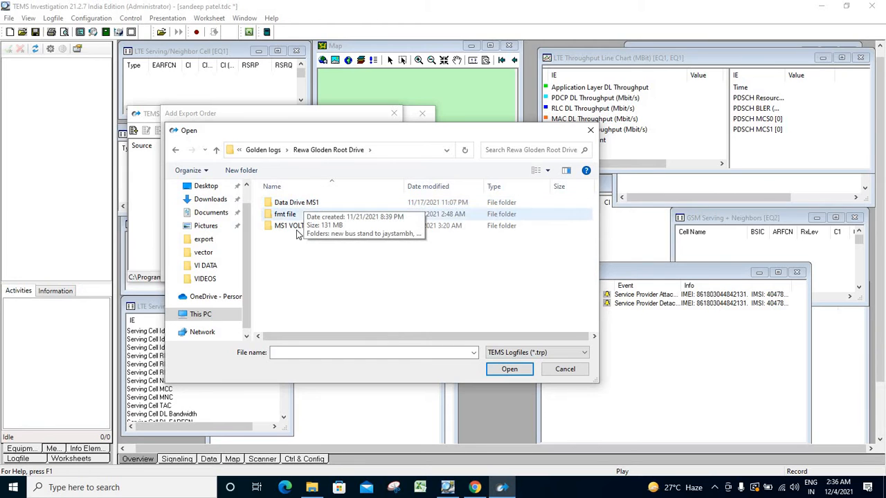
double_click(296, 229)
double_click(297, 202)
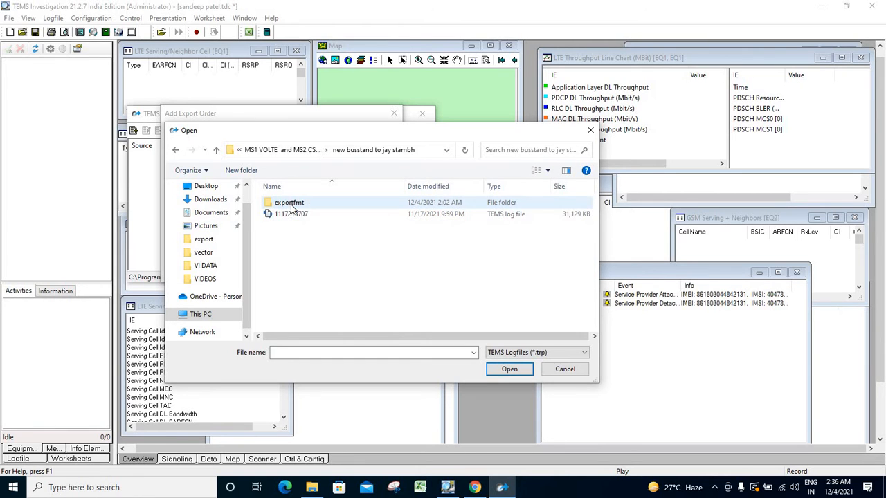
click(292, 216)
double_click(292, 217)
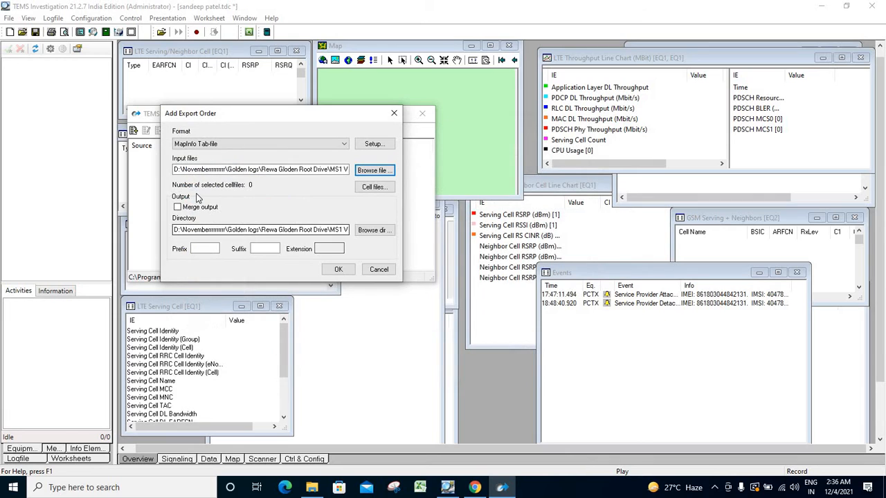
Step: Enable merged output, add the MapInfo Tab-file export order with no prefix or suffix, and start the export
click(177, 206)
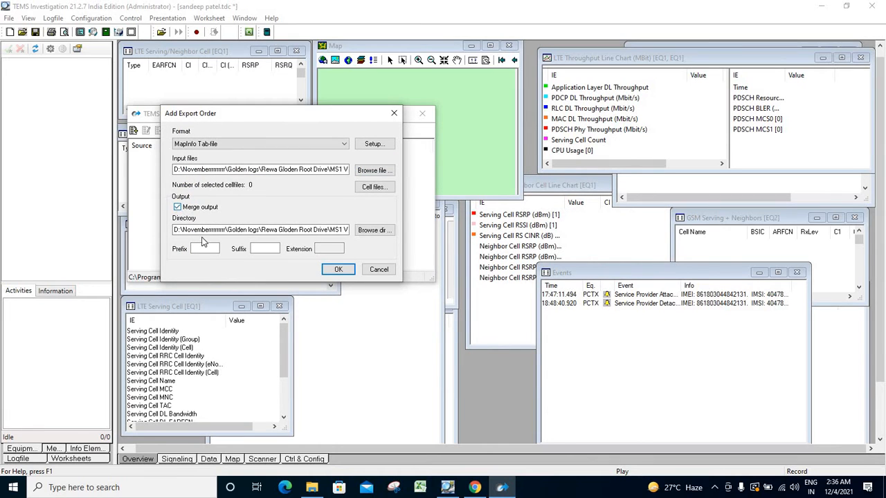
click(203, 249)
click(266, 249)
click(339, 269)
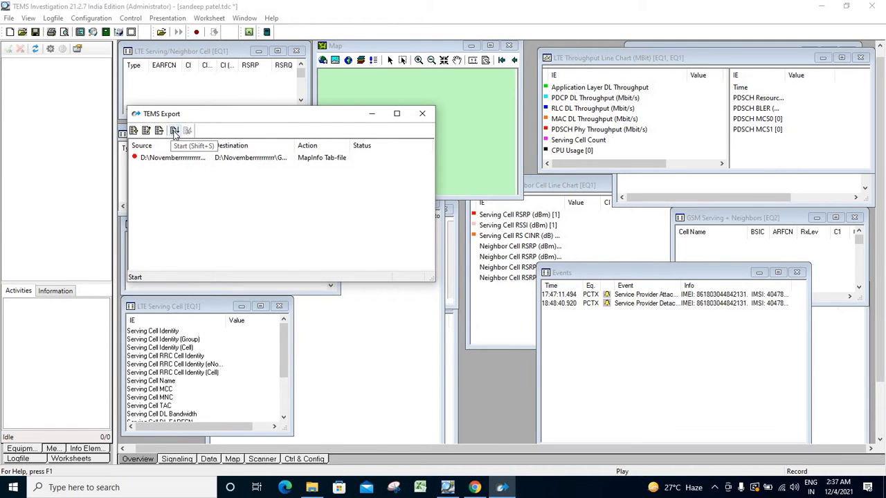
click(175, 131)
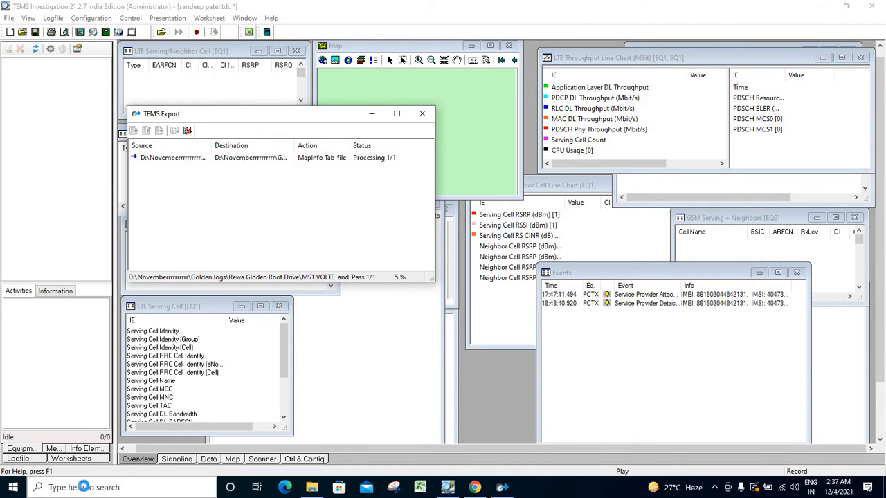
Step: Launch MapInfo Professional 8.5 SCP, dismiss its Quick Start options and maximize its window to fit the screen
click(83, 487)
text(map)
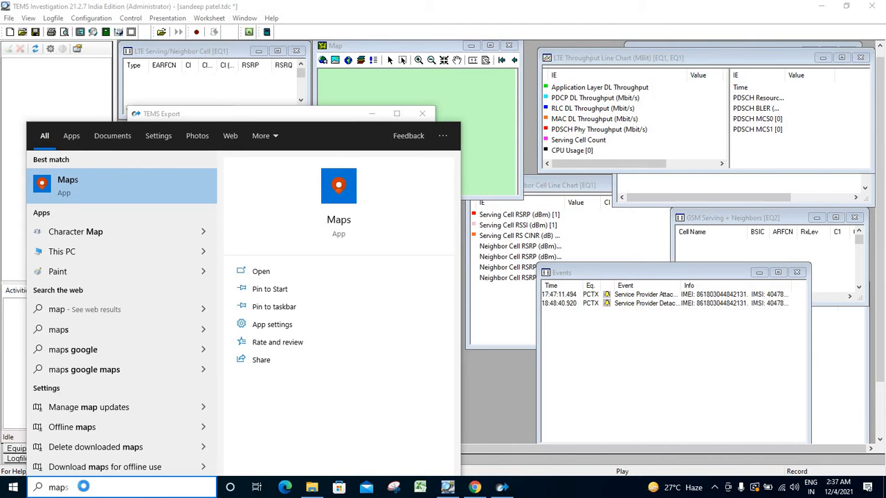
text(i)
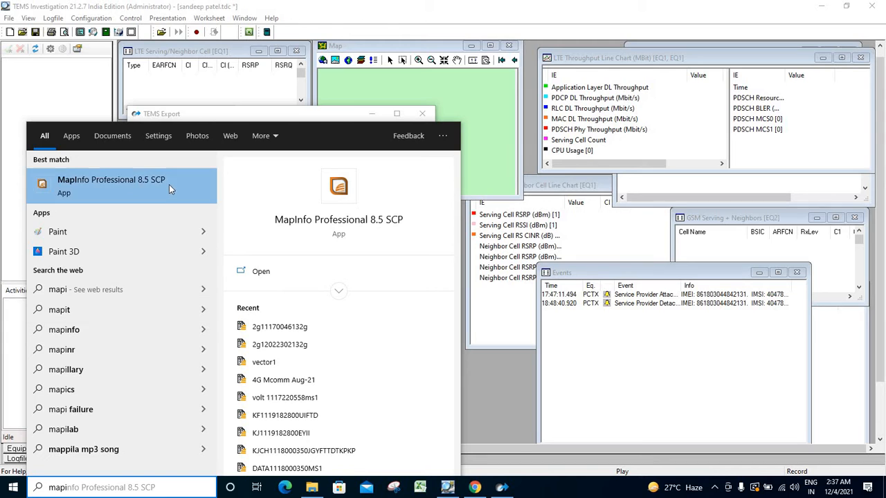
click(169, 184)
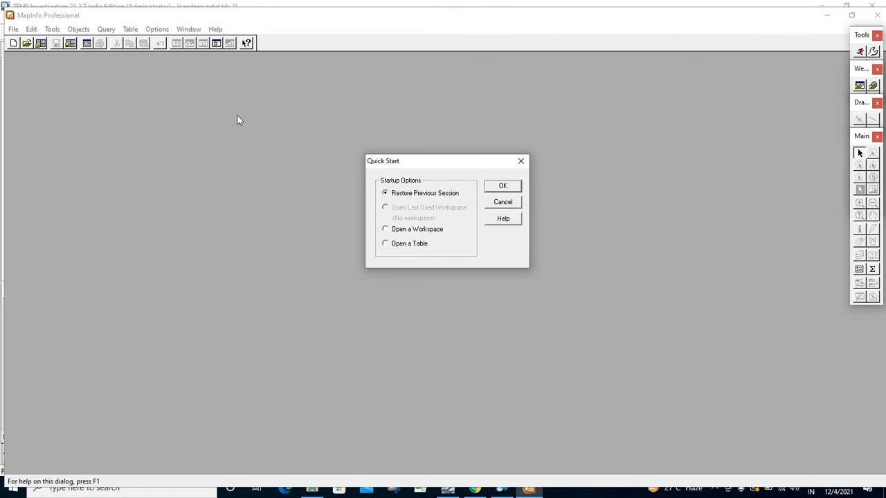
click(523, 161)
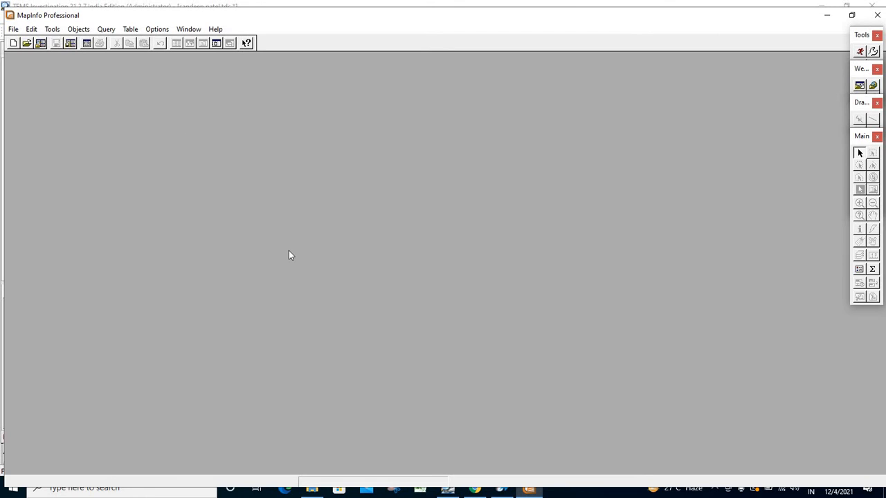
click(851, 14)
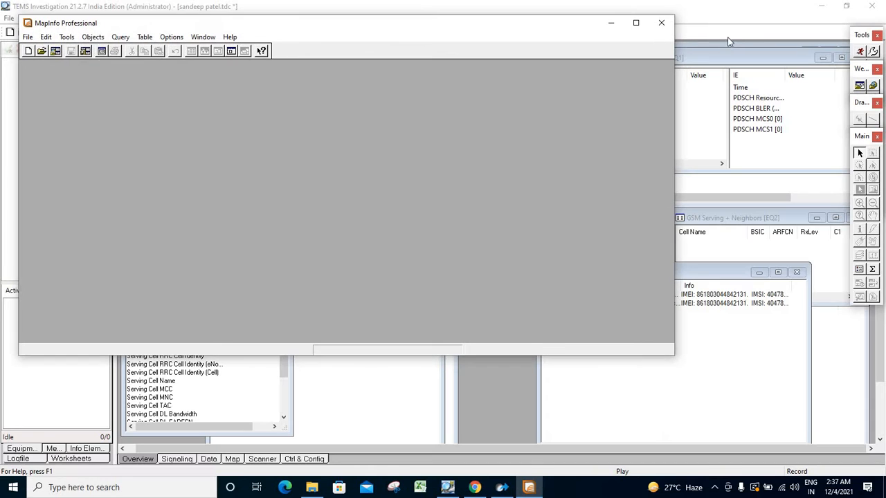
click(634, 23)
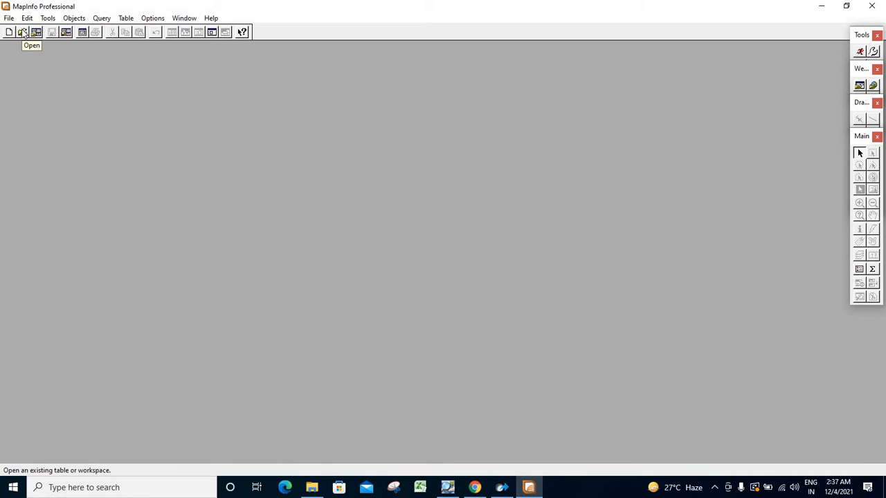
Step: Check the export's progress in TEMS Export, return to MapInfo Professional and view its dialog for opening tables
click(503, 488)
click(504, 488)
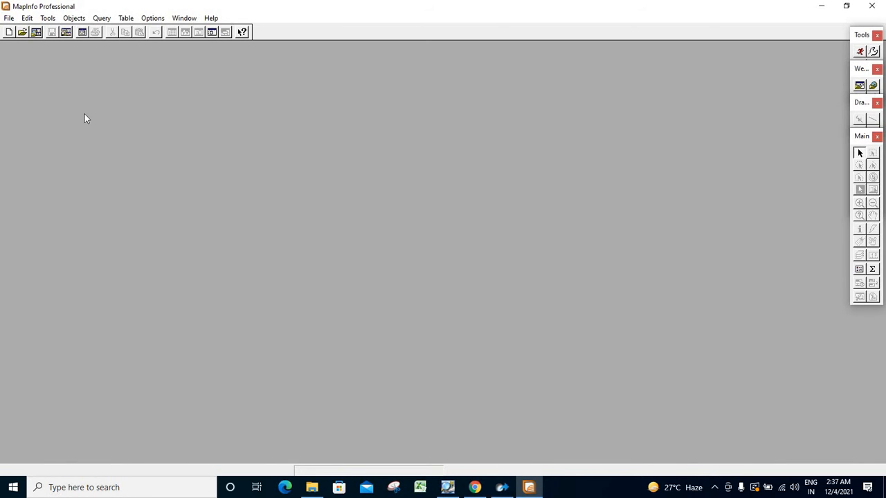
click(23, 33)
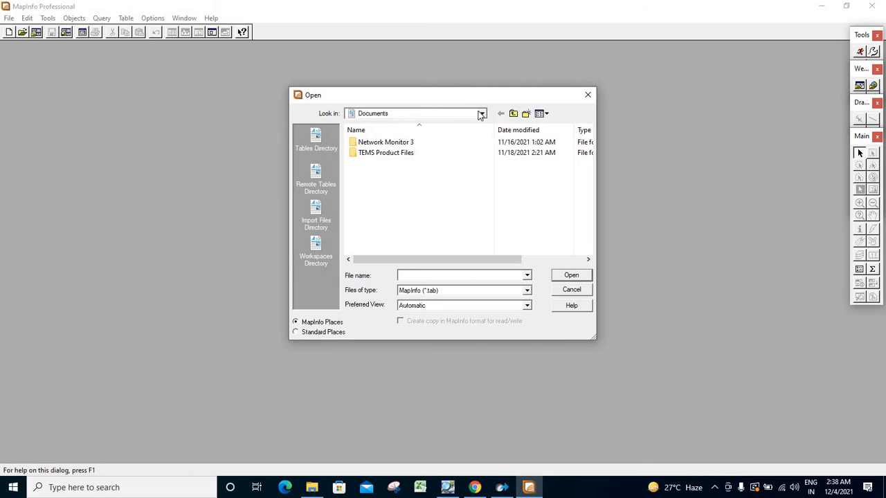
click(587, 94)
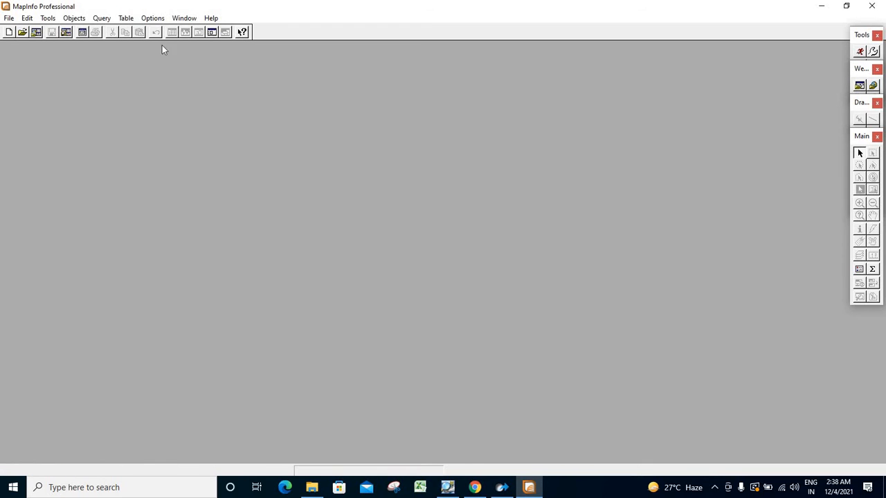
Step: Open the 4G Mcomm Aug-21 table from the 4G mcom folder under VI DATA on D: and maximize its map window
click(22, 33)
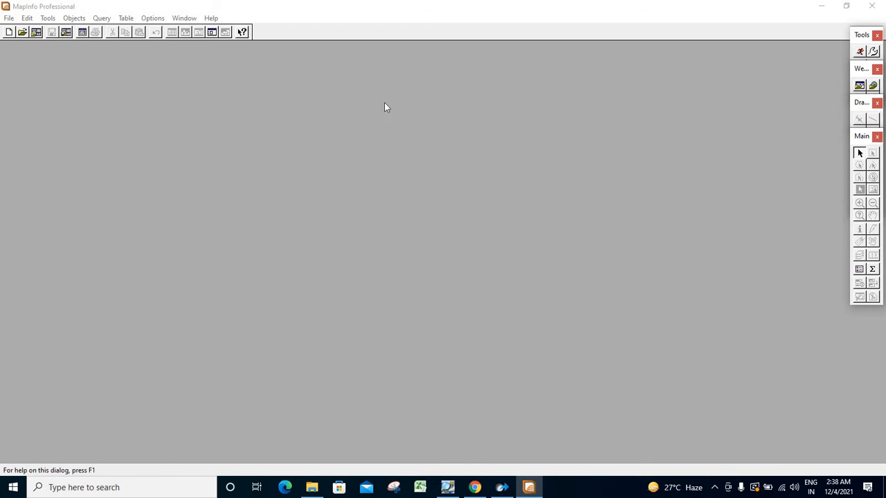
click(463, 115)
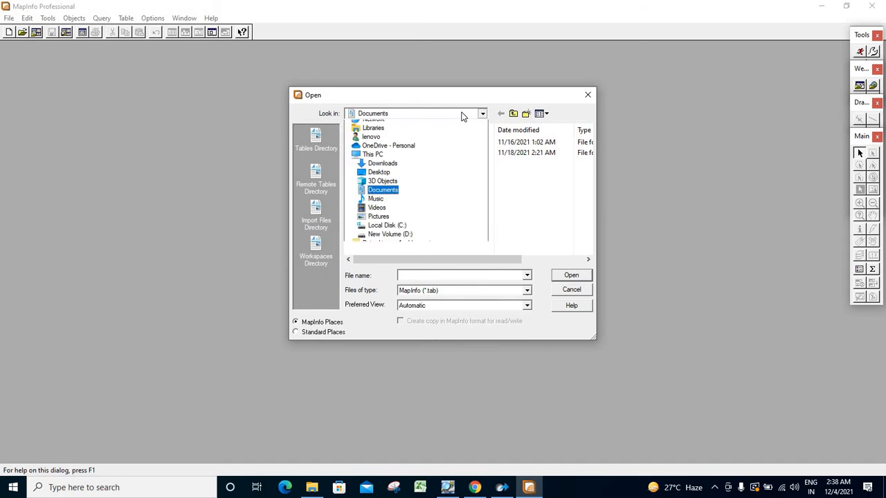
click(389, 257)
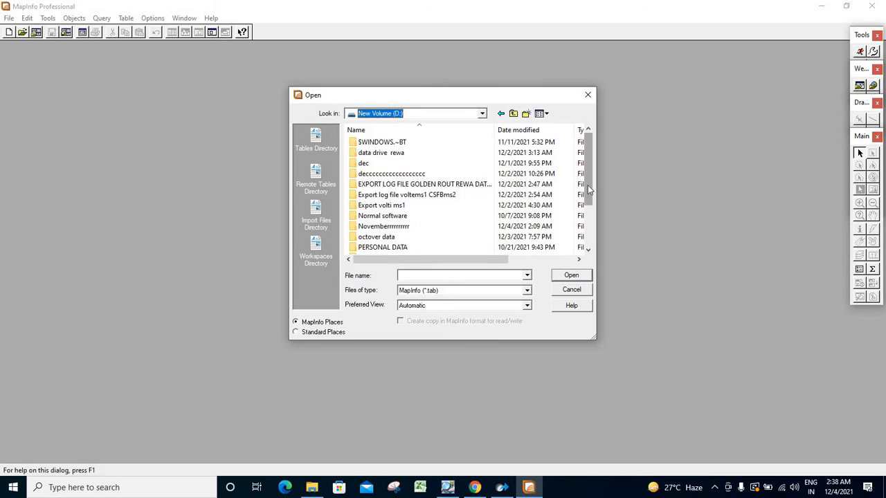
scroll(587, 194, down, 2)
double_click(379, 237)
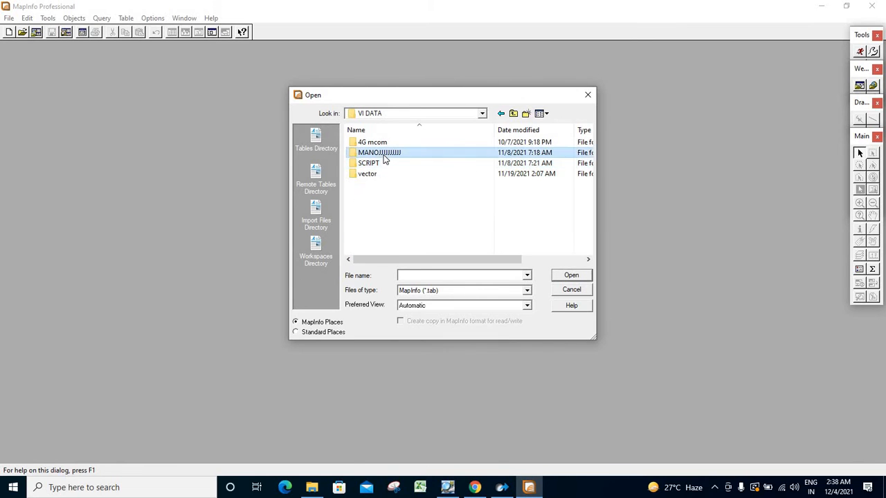
double_click(379, 153)
click(511, 114)
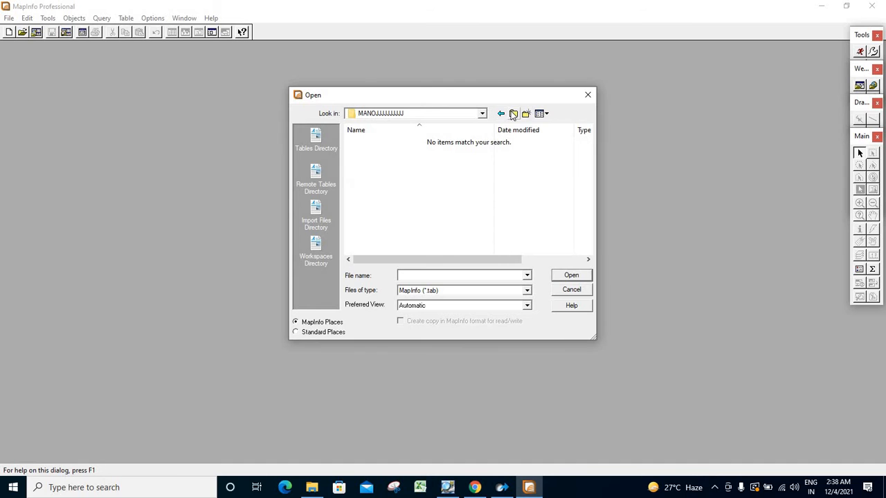
double_click(370, 143)
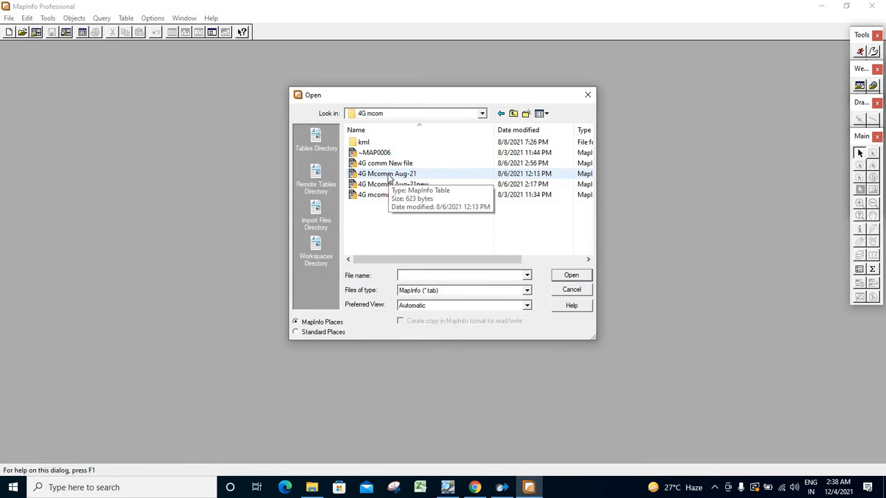
double_click(388, 175)
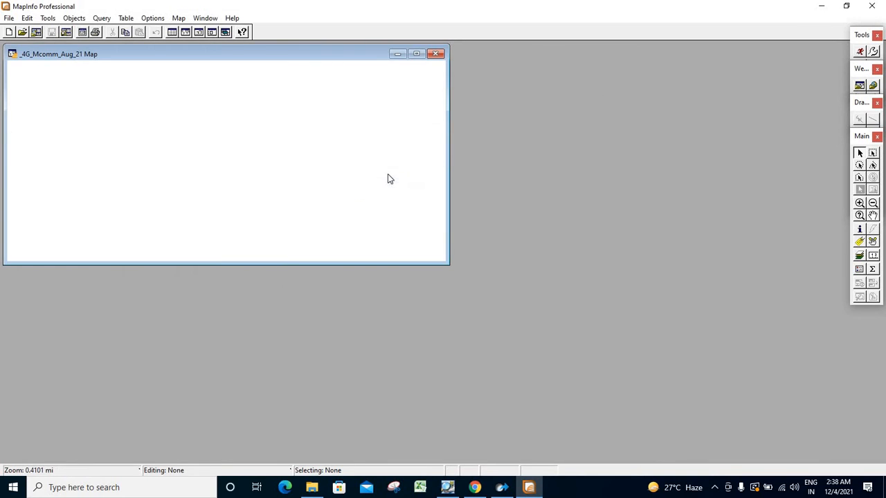
click(417, 55)
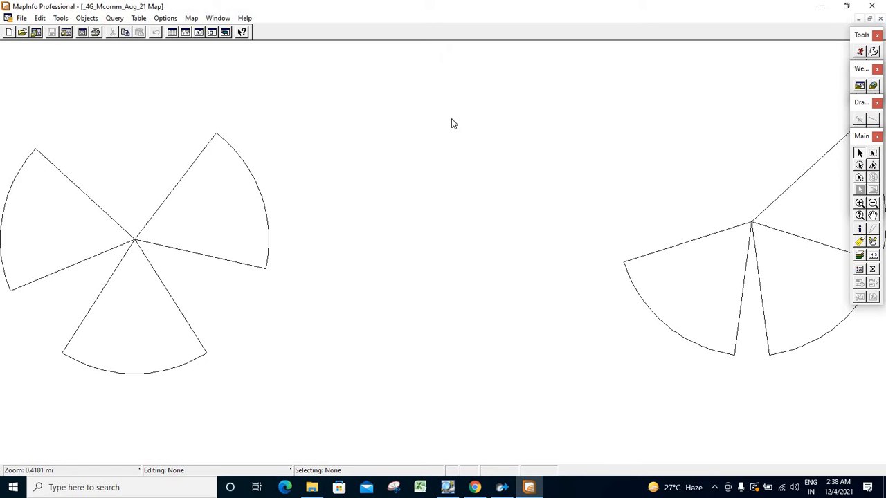
Step: Turn on automatic labels for the _4G_Mcomm_Aug_21 layer to show the site names on the map
click(872, 204)
click(466, 226)
click(464, 225)
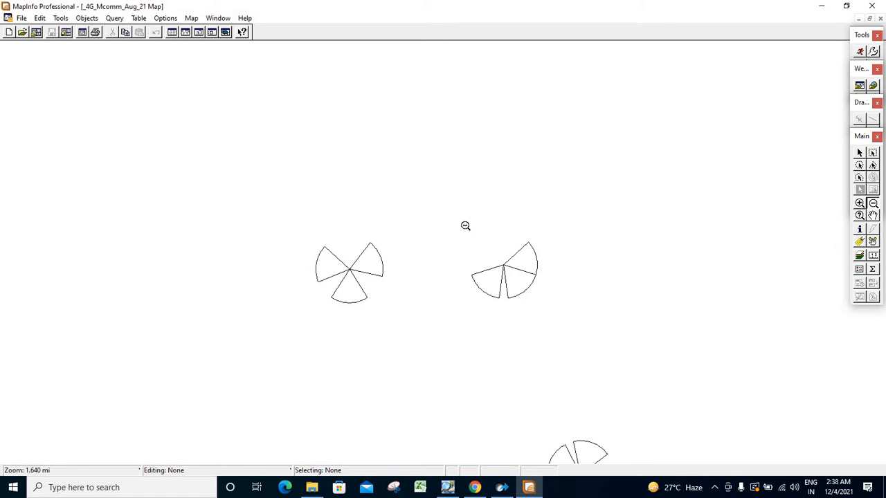
click(465, 226)
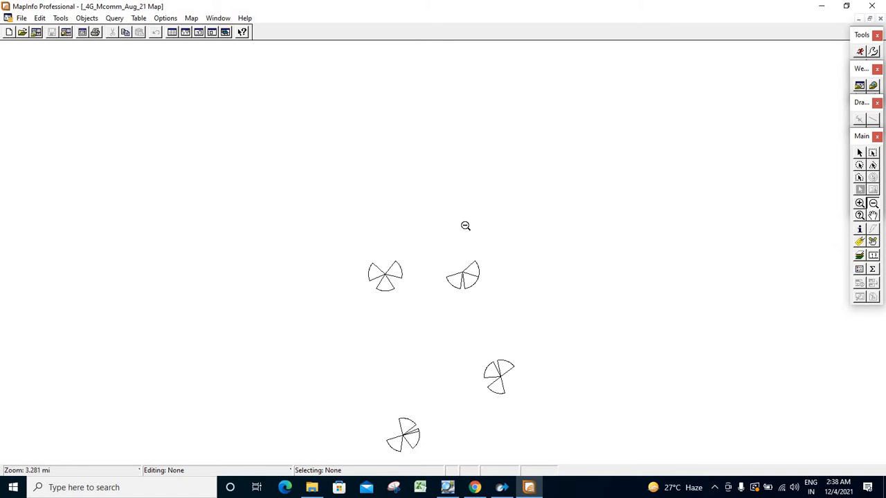
click(872, 215)
drag(449, 312, 382, 229)
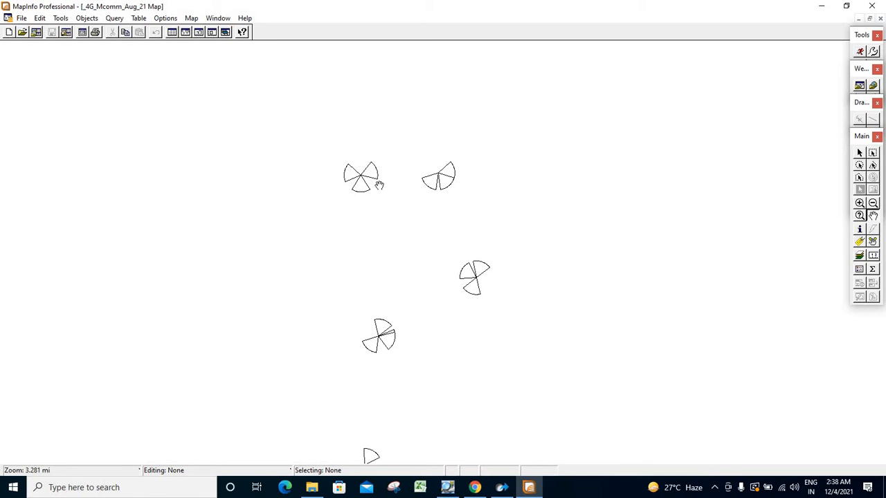
right_click(299, 130)
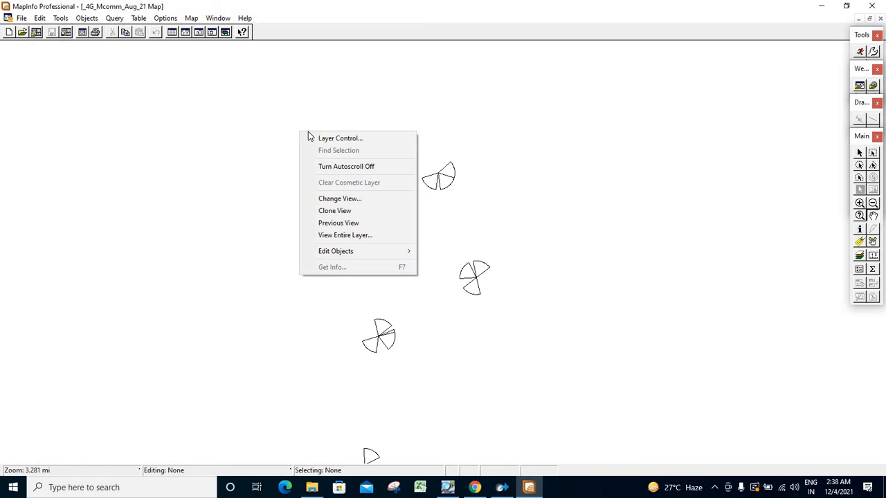
click(331, 137)
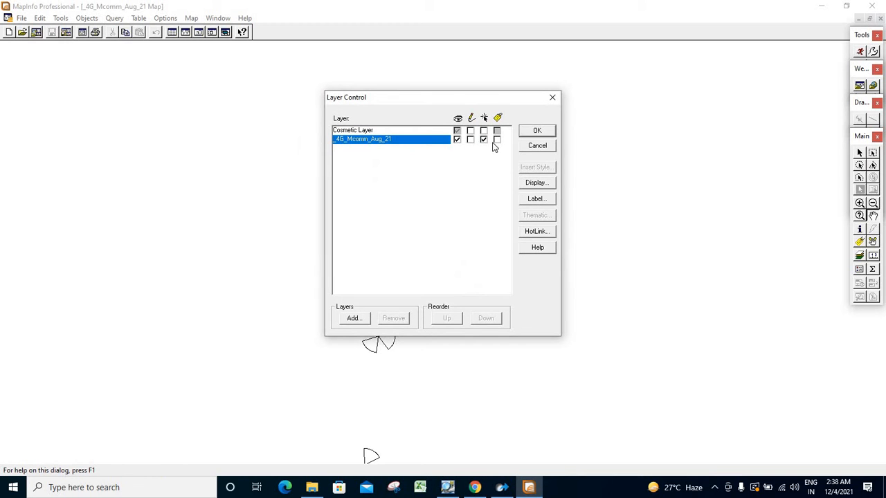
click(496, 140)
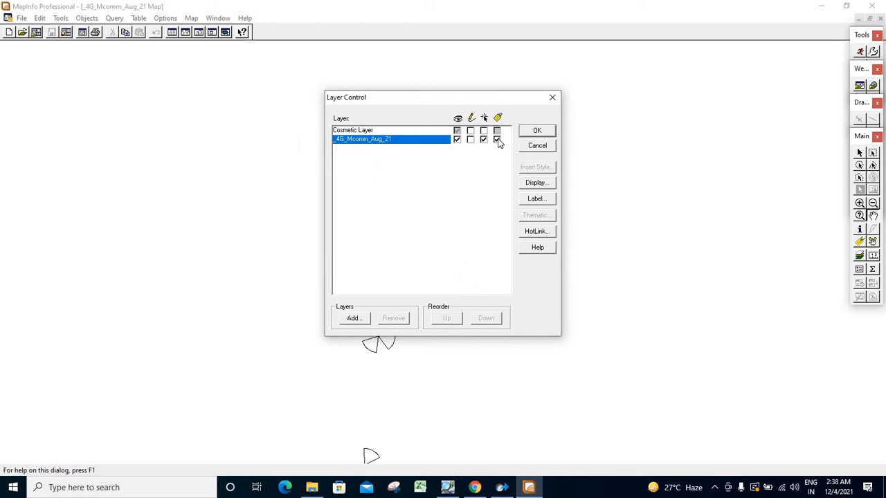
click(537, 130)
drag(466, 218, 471, 233)
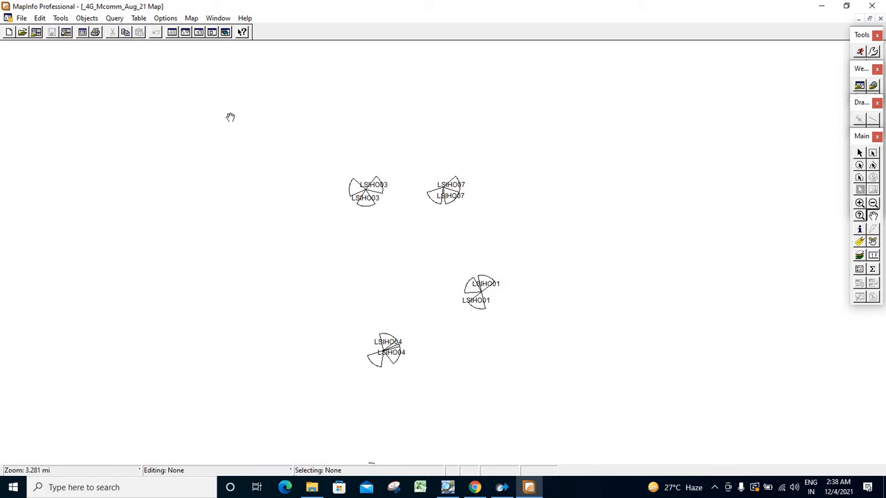
Step: Enable the style override for the _4G_Mcomm_Aug_21 layer and set its region border color to cyan
right_click(198, 105)
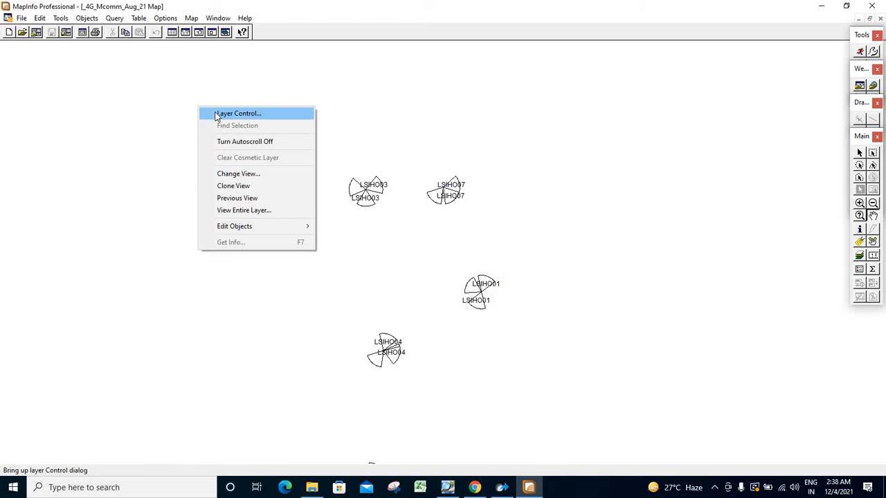
click(217, 116)
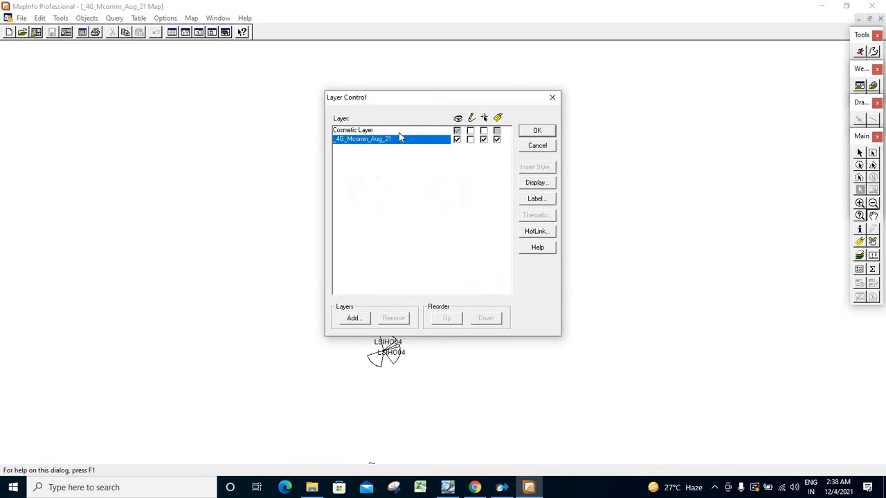
click(541, 185)
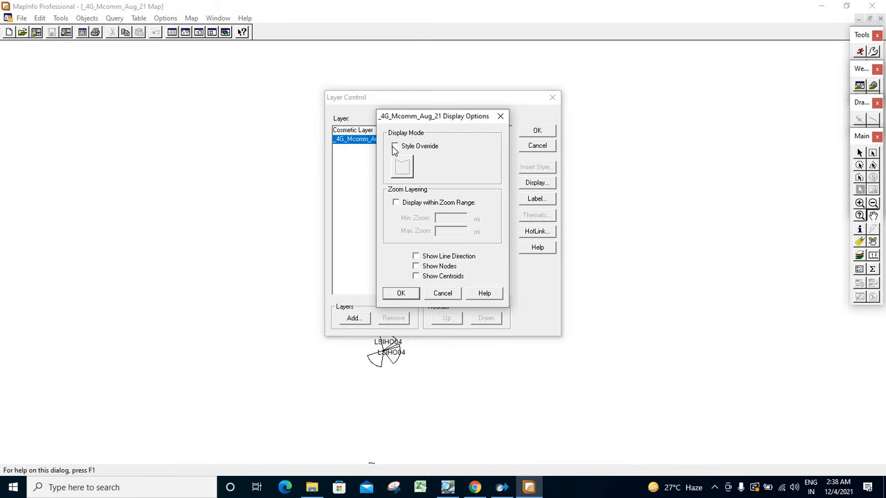
click(396, 146)
click(402, 166)
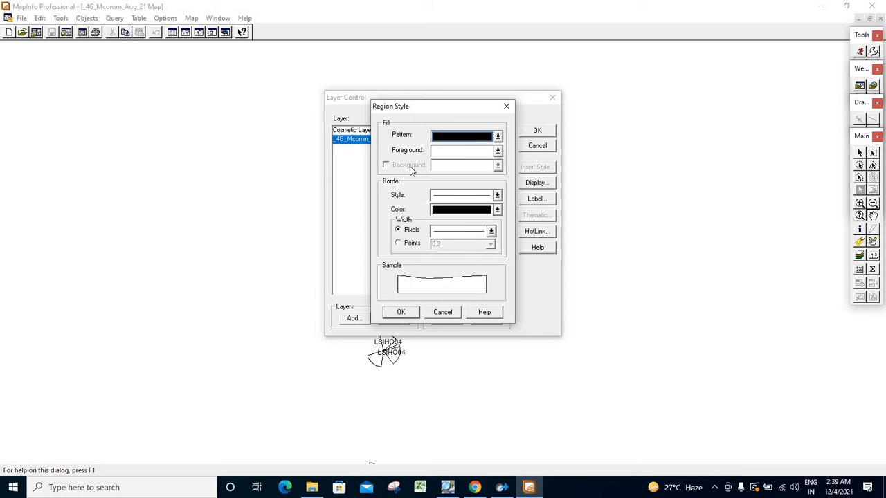
click(456, 139)
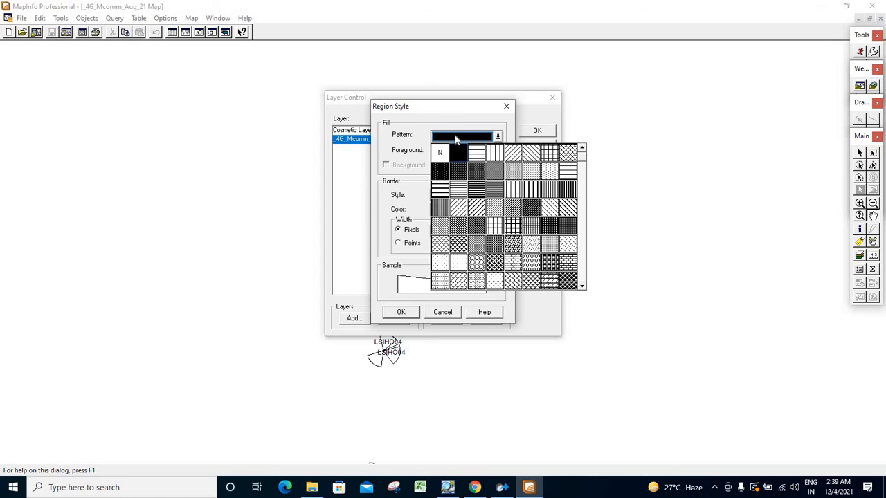
click(456, 139)
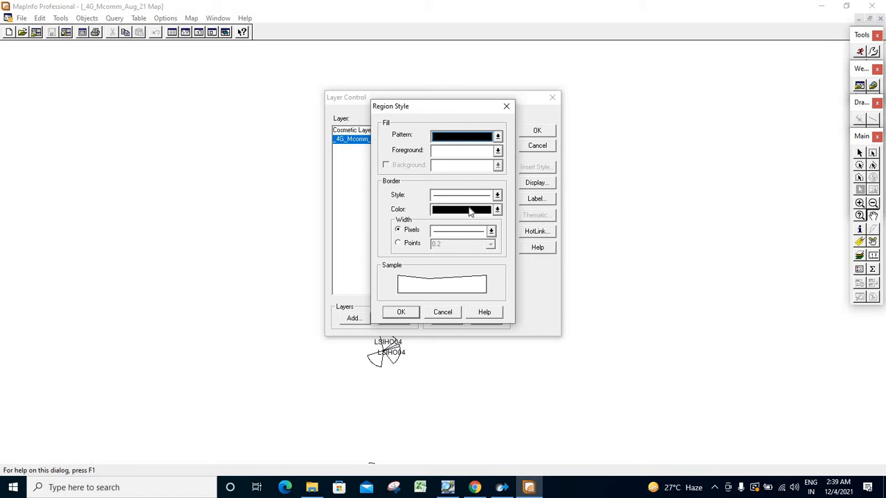
click(467, 211)
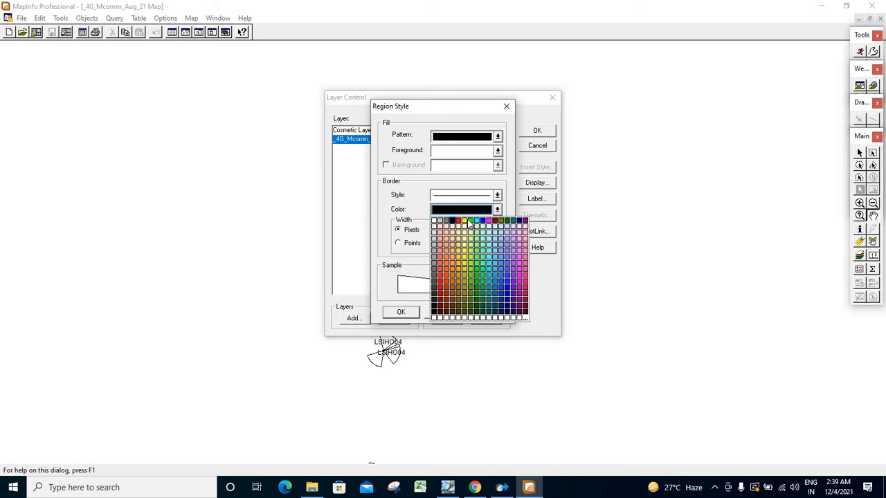
click(473, 222)
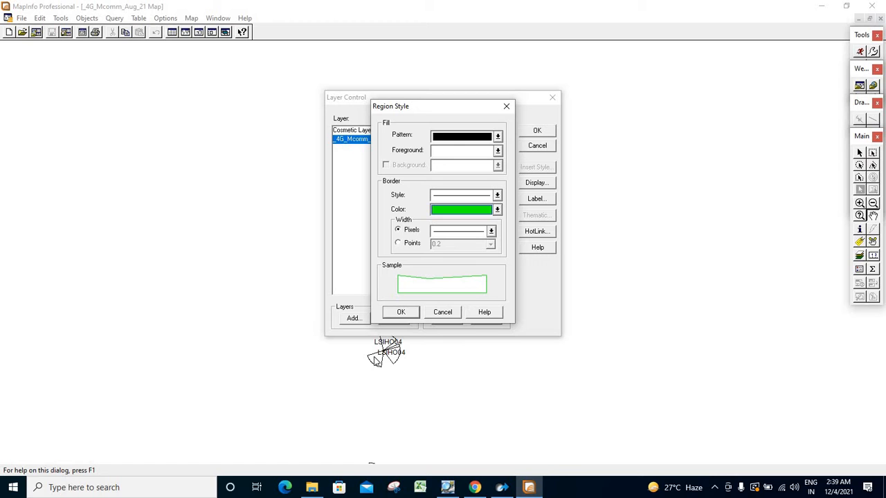
click(464, 212)
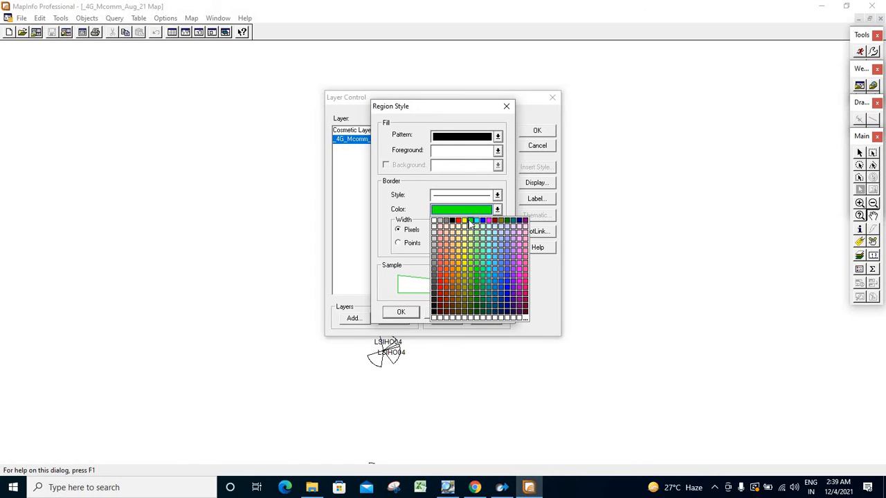
click(476, 221)
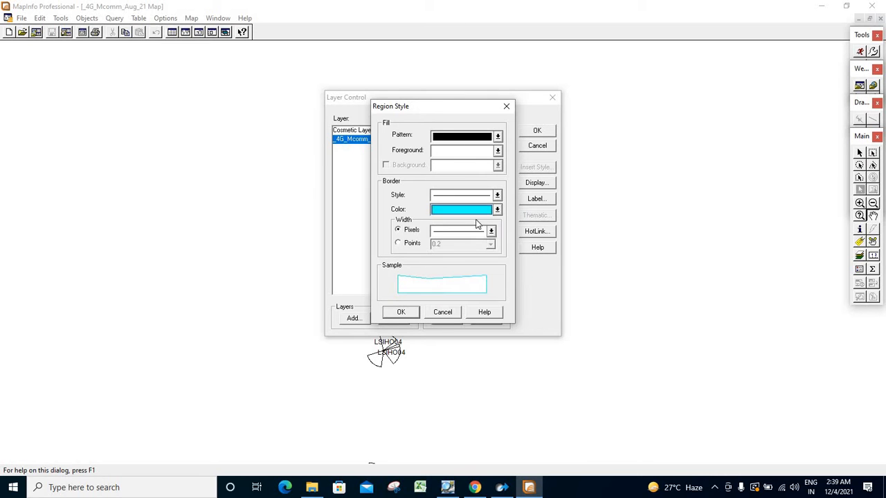
Step: Set the layer's region fill foreground to cyan and apply the style to the map
click(475, 152)
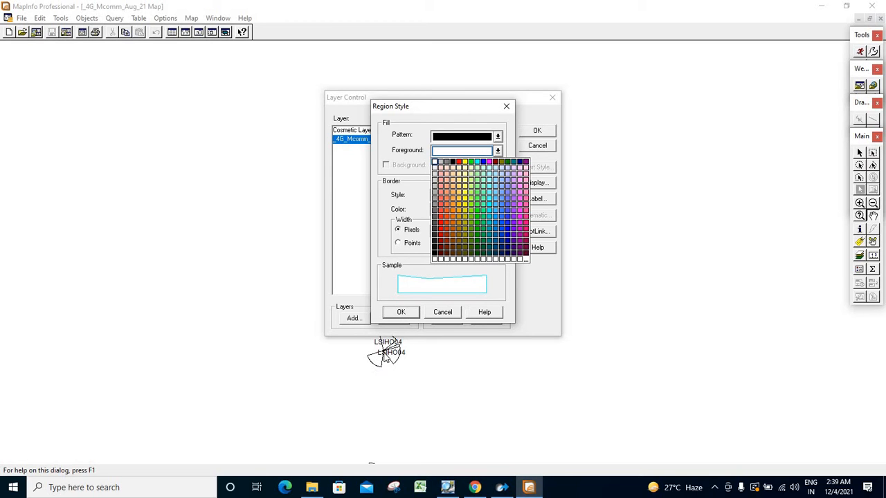
click(477, 162)
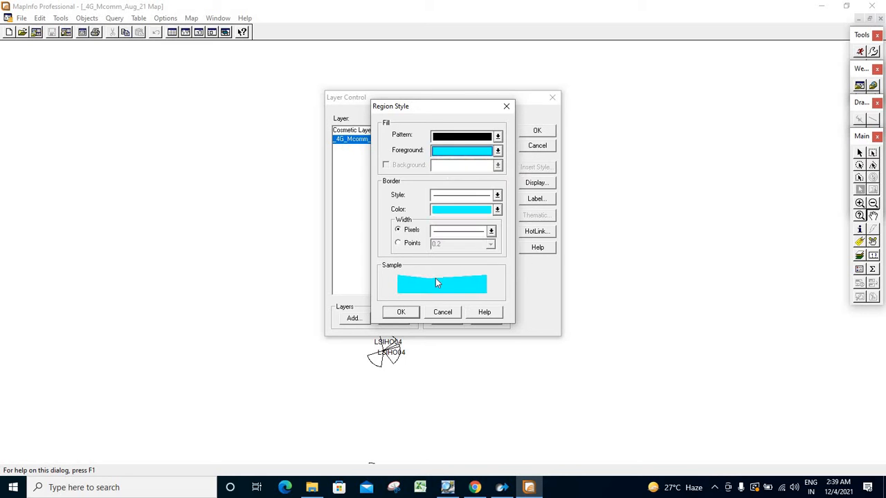
click(401, 313)
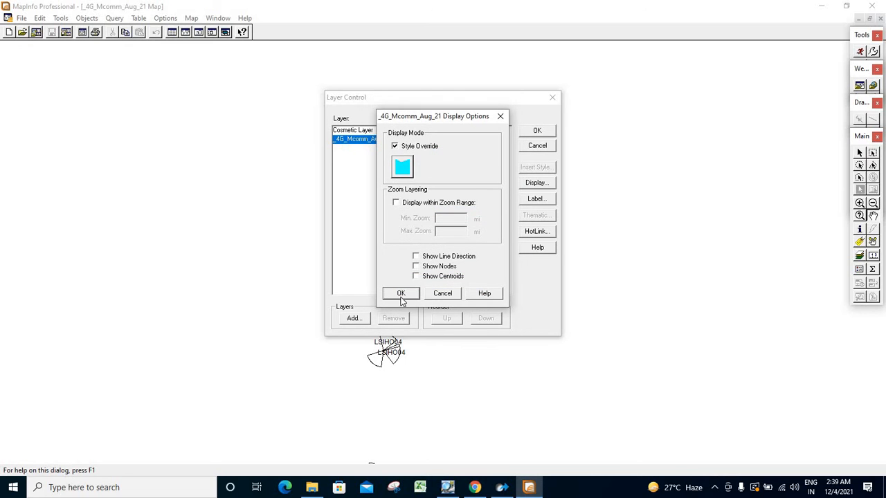
click(400, 296)
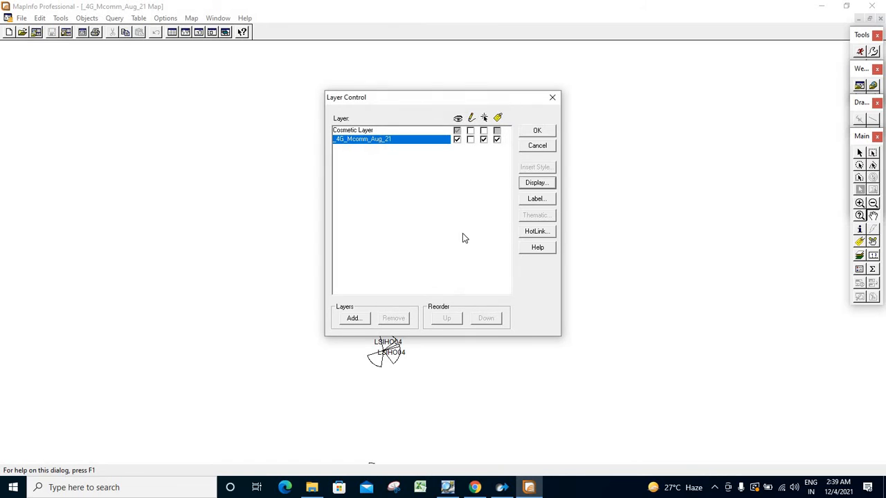
click(537, 130)
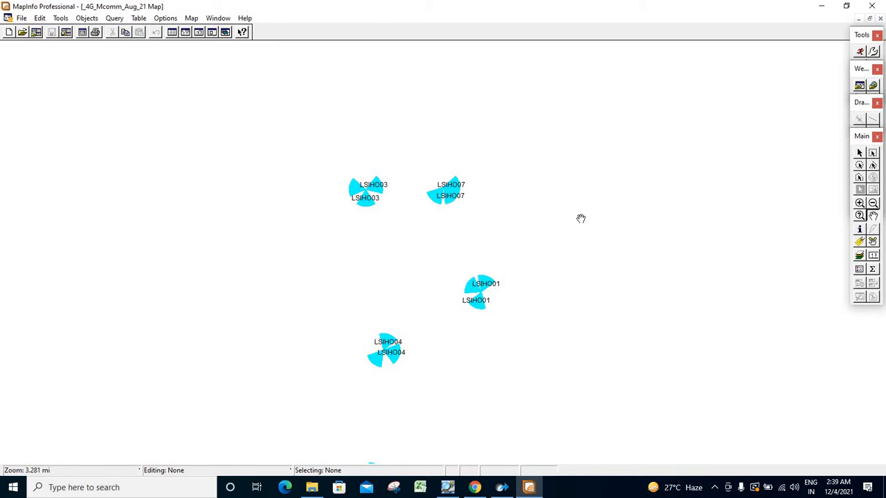
Step: Examine the labelled cell sectors and the neighbouring sites across a wider area of the map
drag(544, 181, 506, 197)
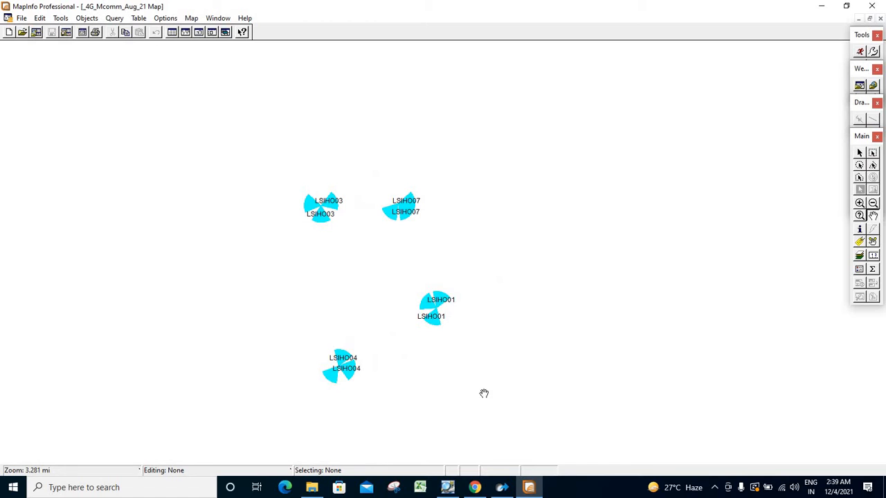
drag(397, 254, 393, 292)
drag(457, 219, 458, 186)
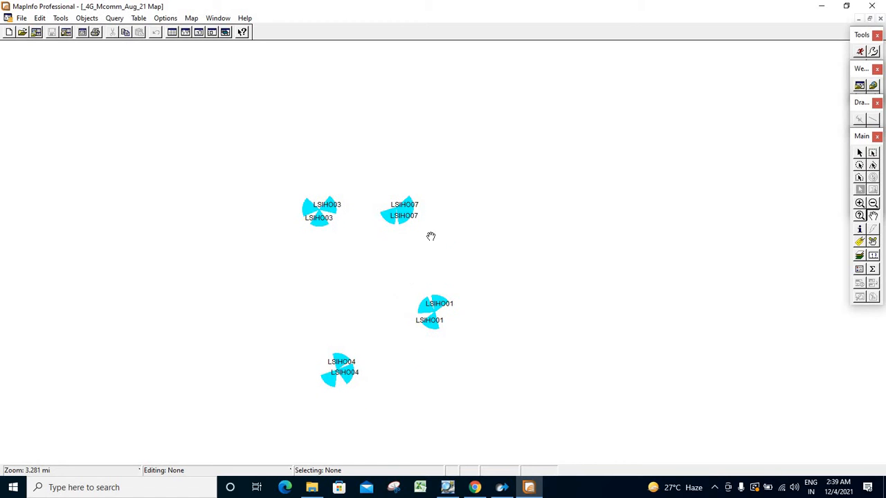
drag(404, 274, 527, 219)
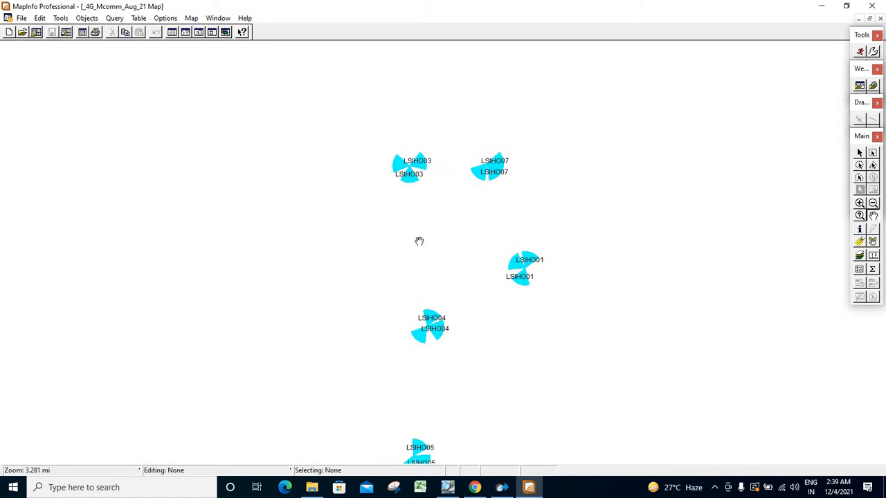
drag(405, 224, 437, 160)
drag(522, 135, 485, 191)
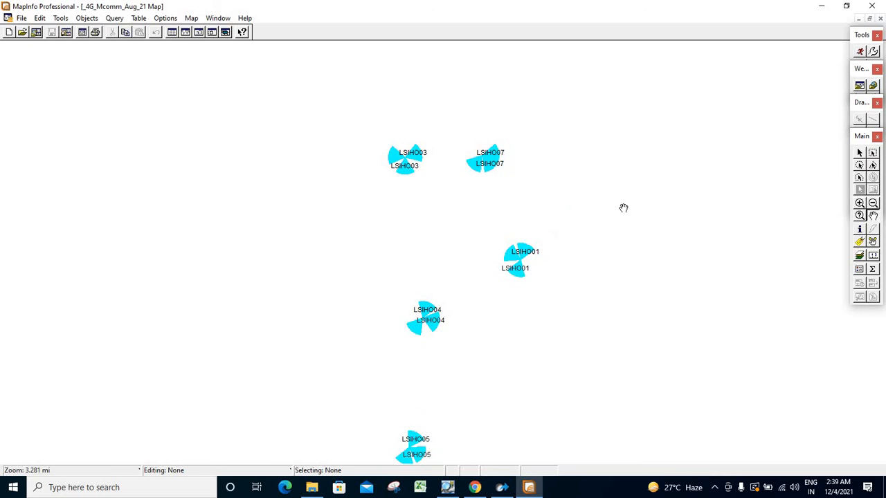
click(873, 203)
click(540, 199)
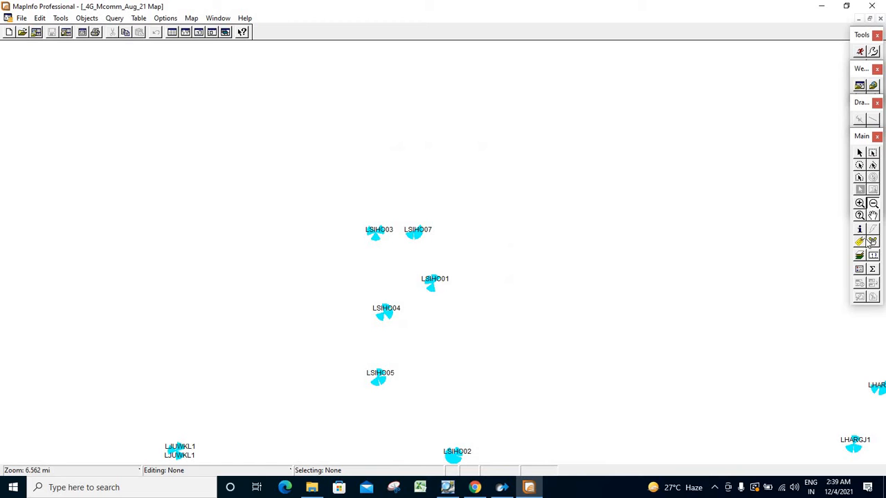
Step: Pan the map to bring the sites further south into view and move the Main tool palette clear of the drawing tools
click(873, 216)
drag(476, 339, 471, 274)
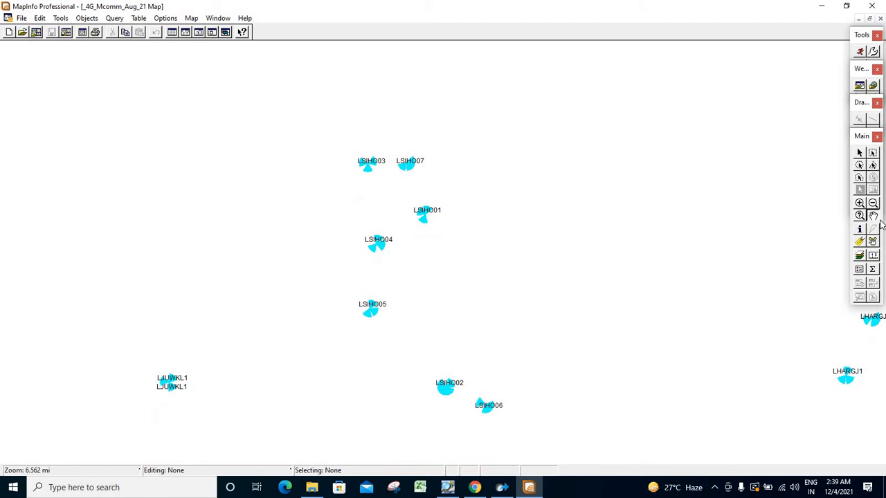
drag(861, 136, 862, 170)
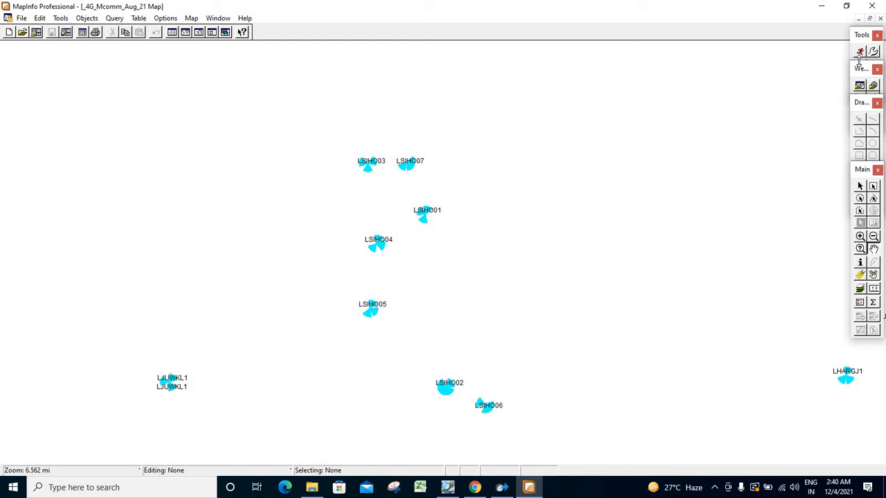
Step: Run the GRIDMAKR MapBasic program from the Tools folder
click(61, 19)
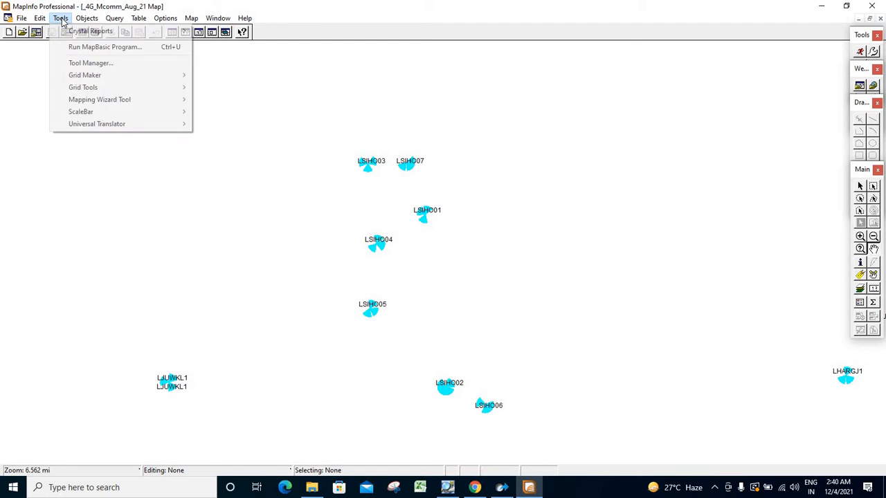
click(102, 48)
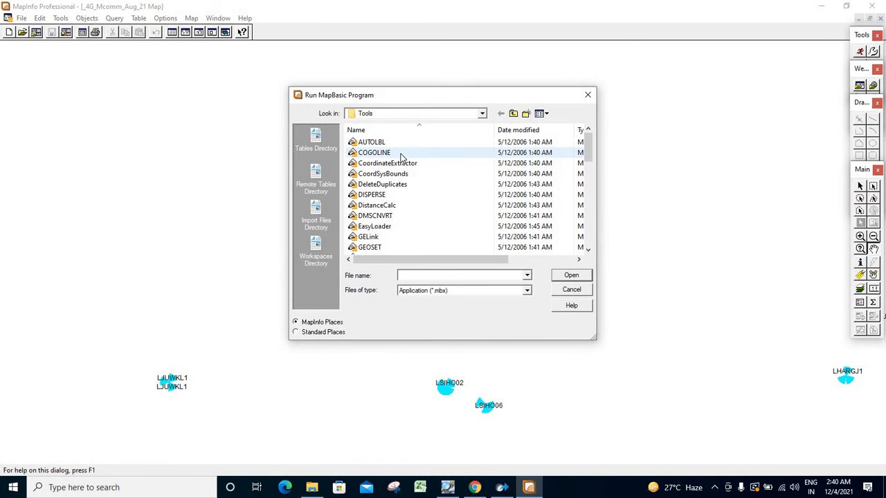
click(402, 155)
key(g)
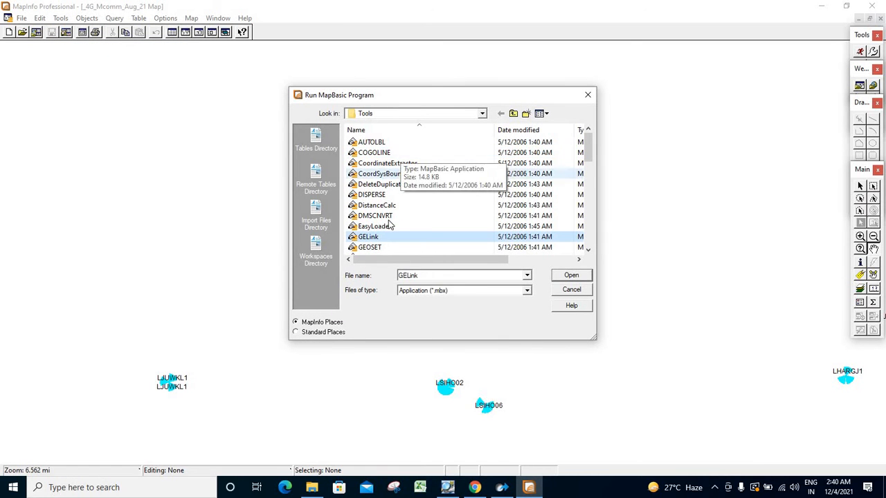
key(g)
key(g)
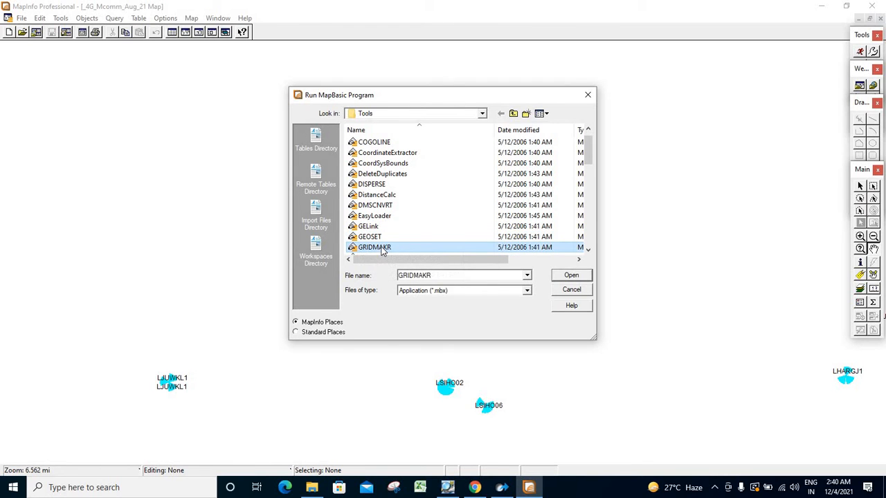
click(382, 249)
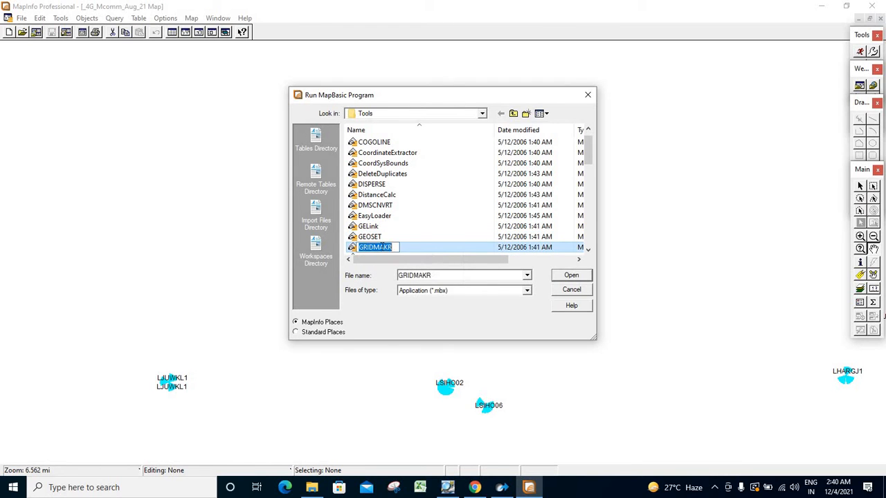
click(413, 252)
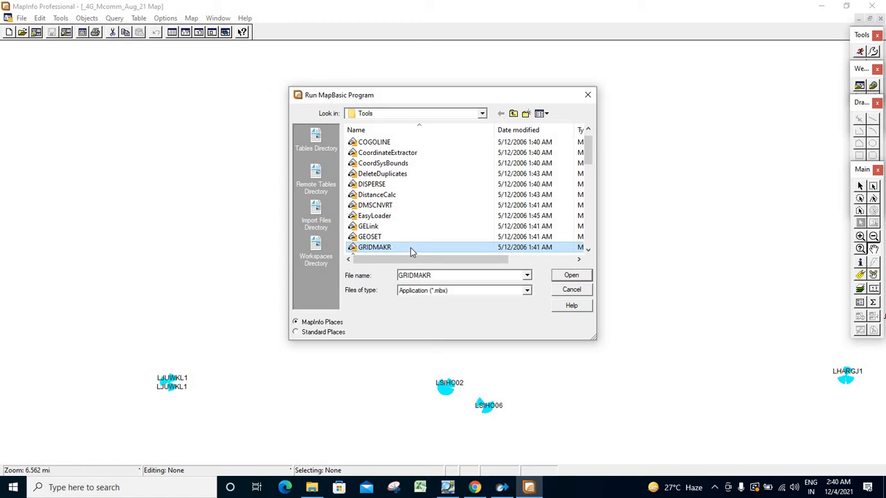
click(571, 276)
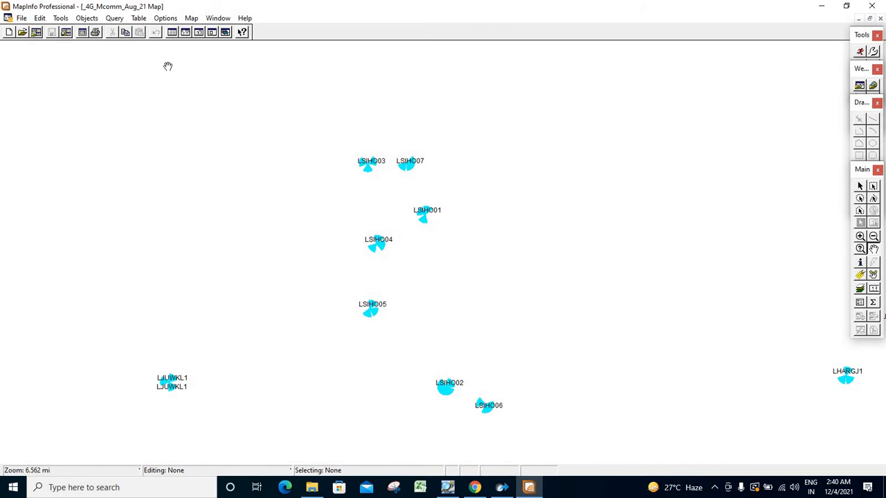
Step: Run the GridTools MapBasic program from the Tools folder
click(61, 18)
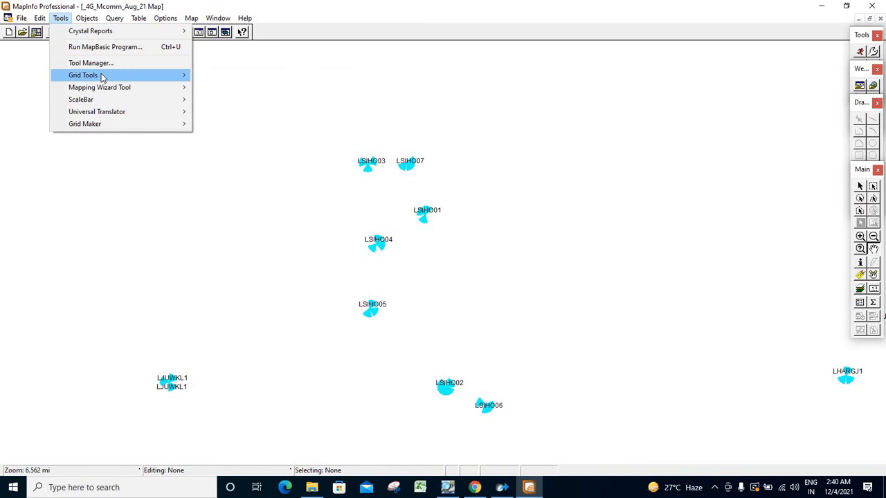
click(93, 47)
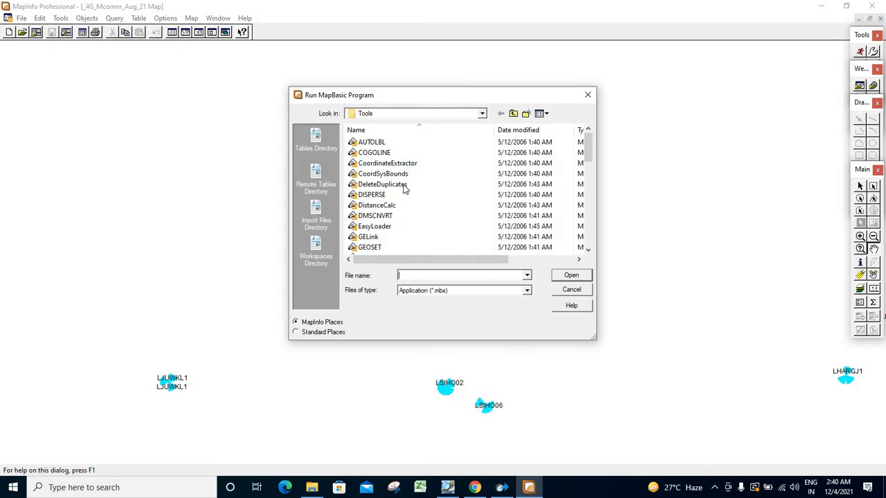
click(415, 174)
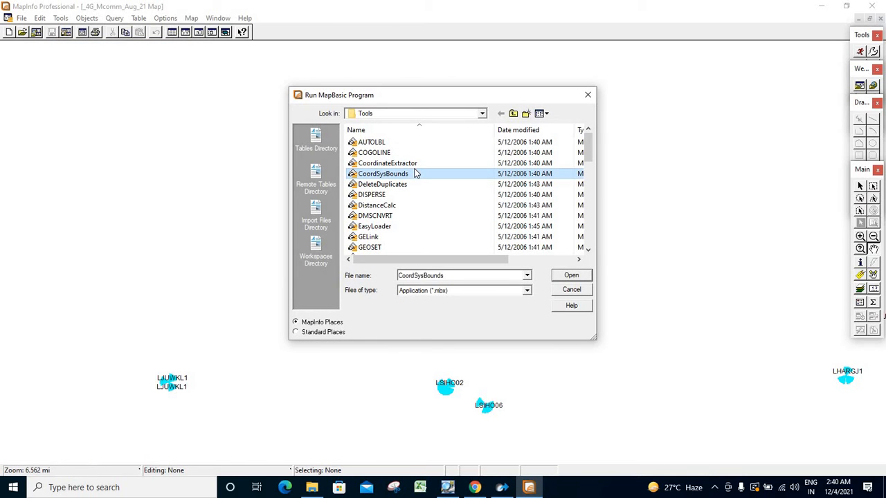
key(g)
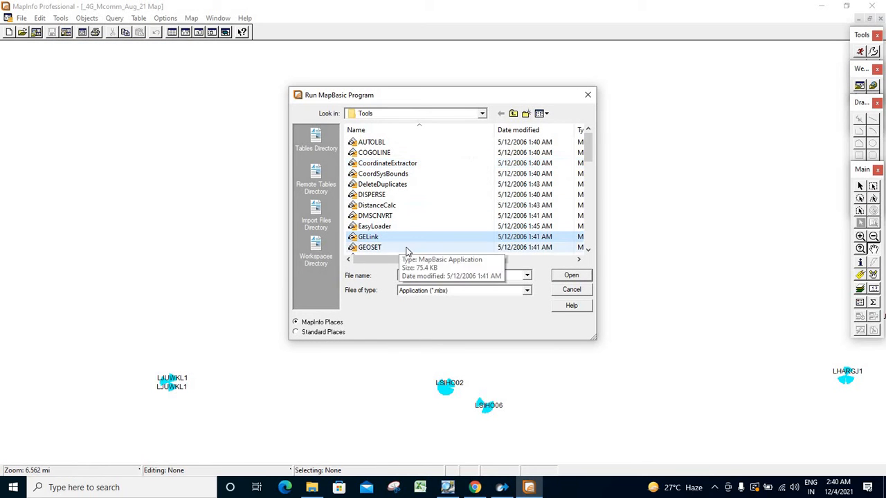
key(g)
key(g)
key(g)
key(Up)
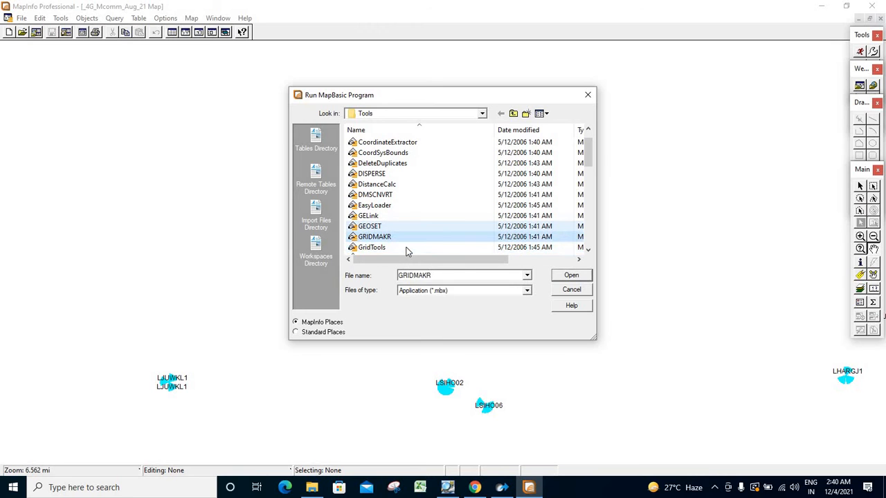
key(Down)
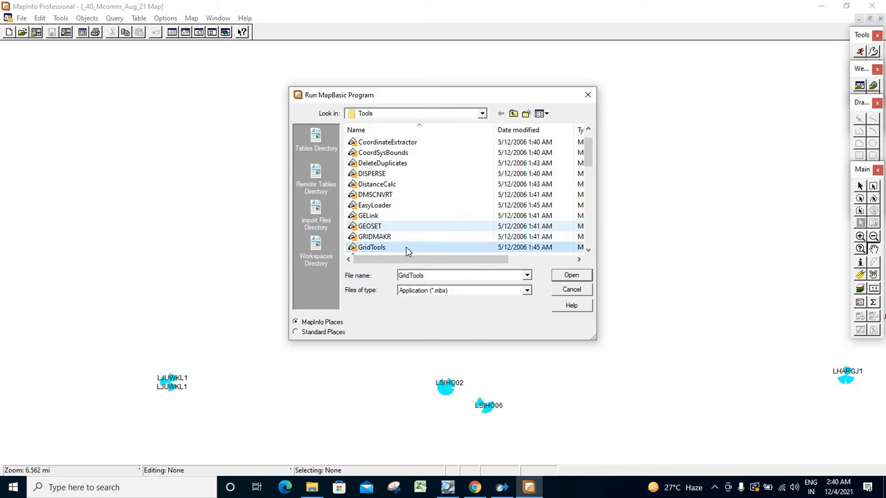
double_click(443, 249)
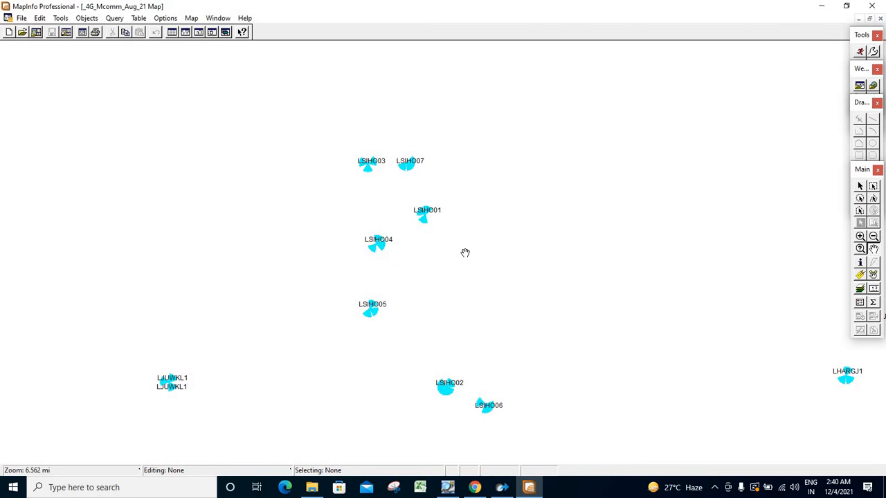
Step: Run the SCALEBAR MapBasic program and dock the floating Tools palette below the menu bar
click(61, 18)
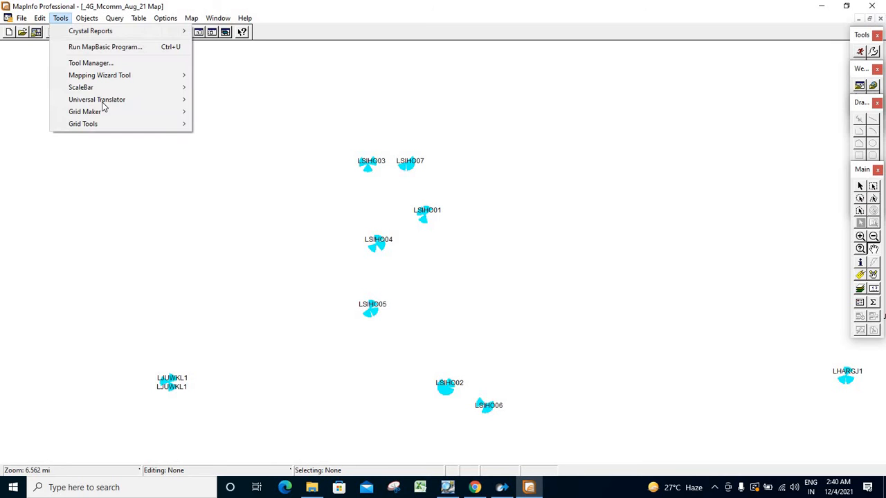
click(99, 47)
click(414, 163)
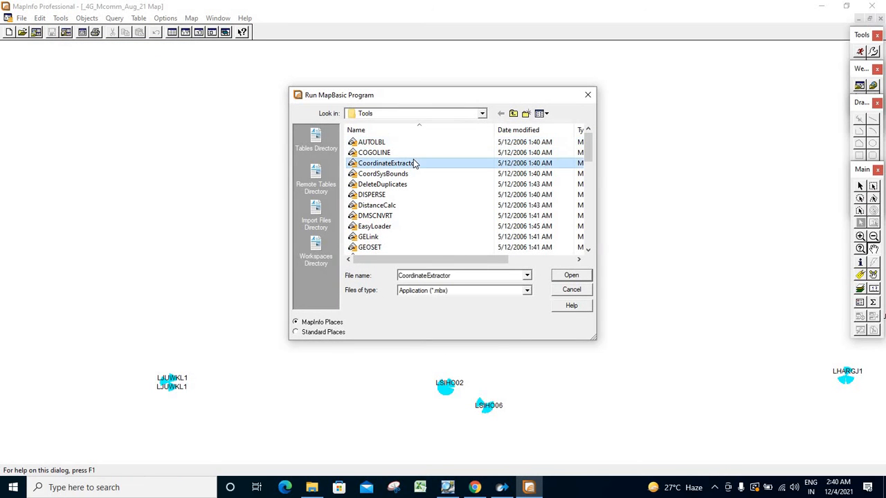
key(s)
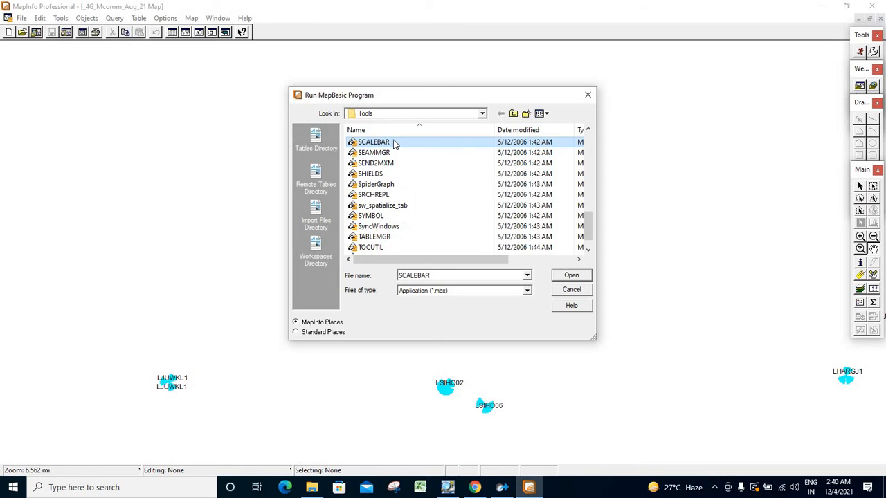
double_click(390, 143)
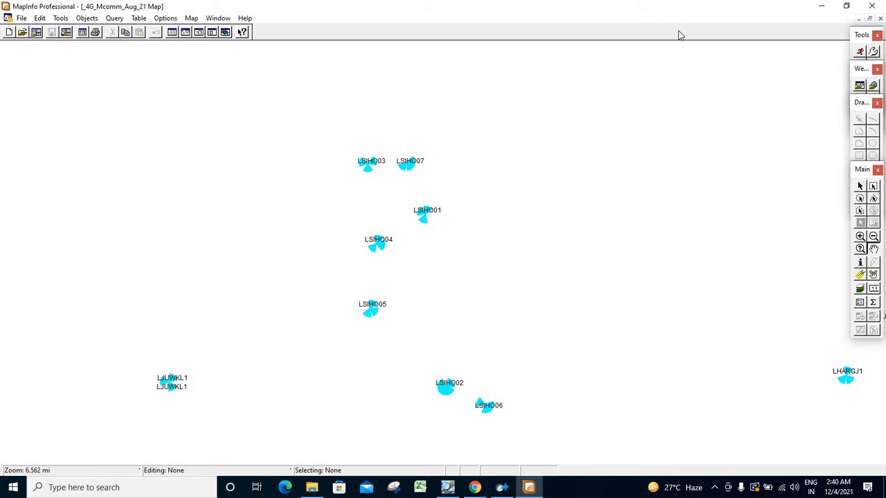
double_click(861, 35)
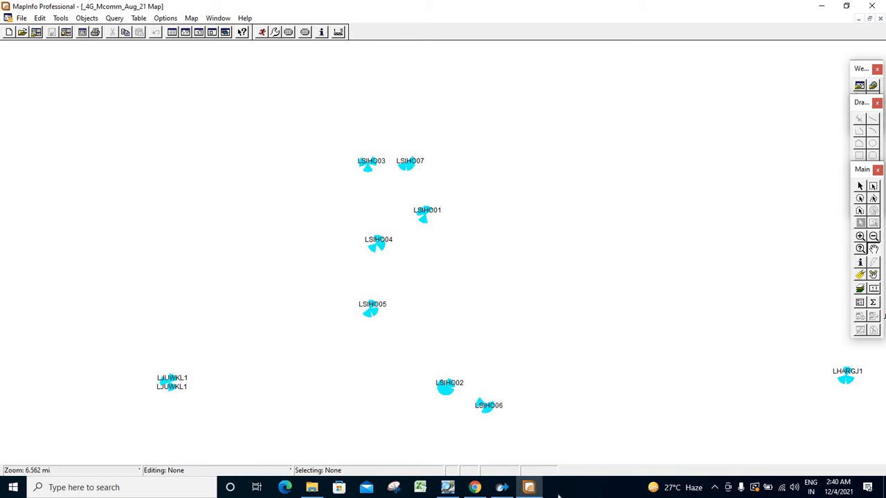
Step: Close the TEMS export result and check the exported MapInfo files in the export folder in File Explorer
click(507, 488)
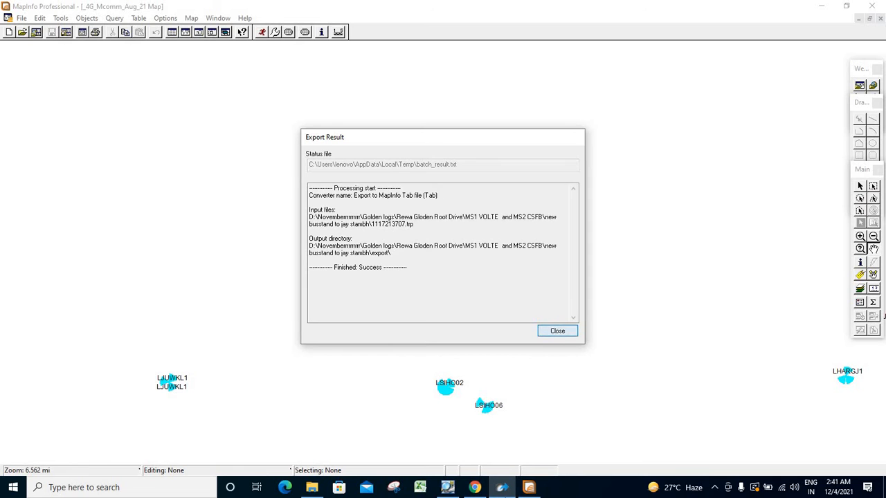
click(557, 331)
click(312, 487)
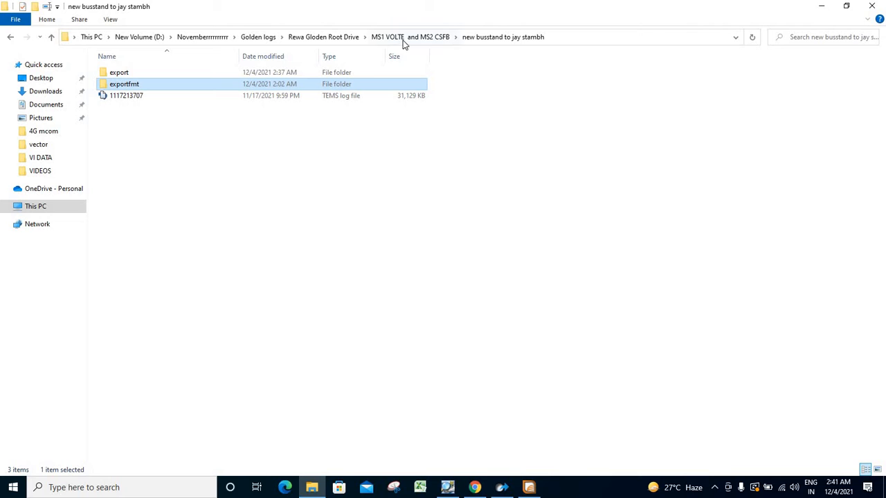
double_click(130, 75)
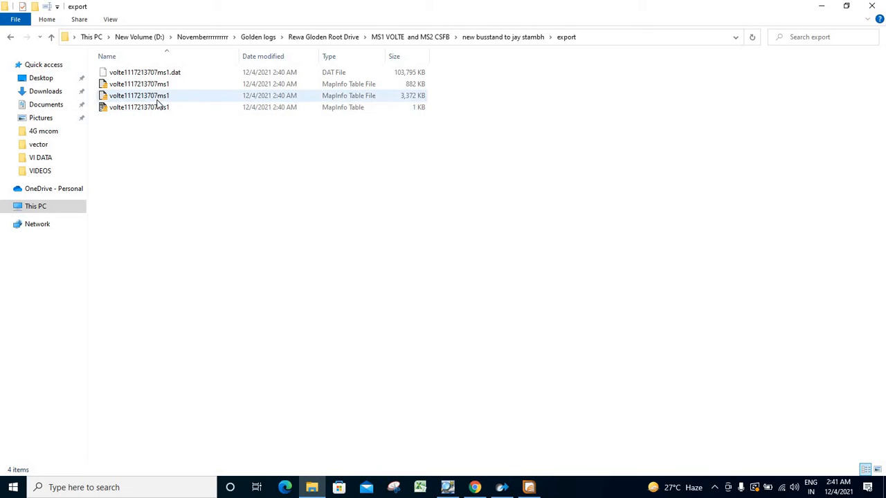
click(427, 110)
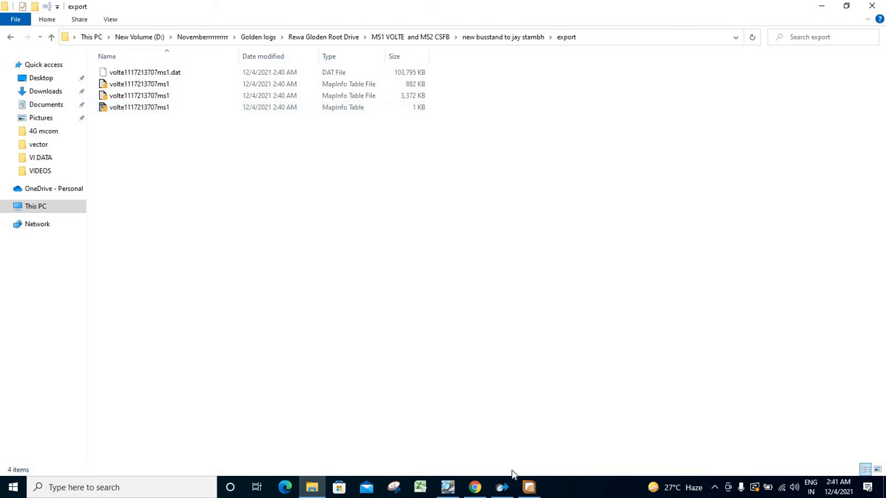
click(528, 487)
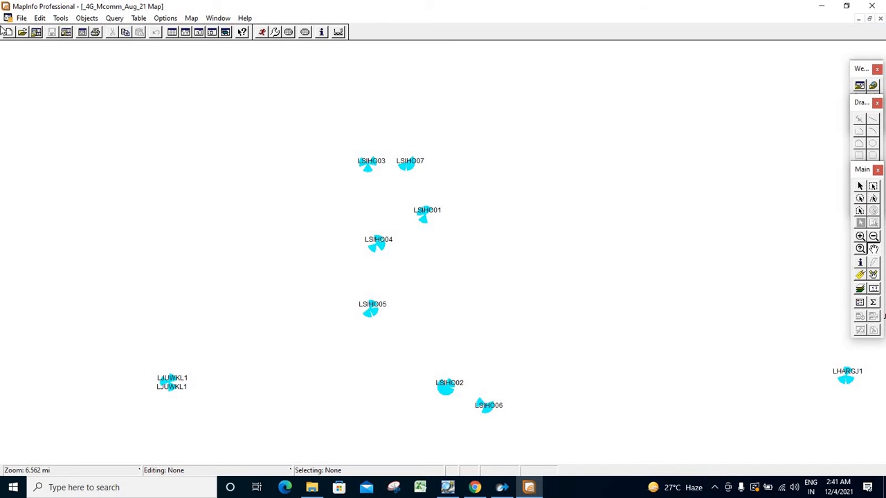
click(22, 33)
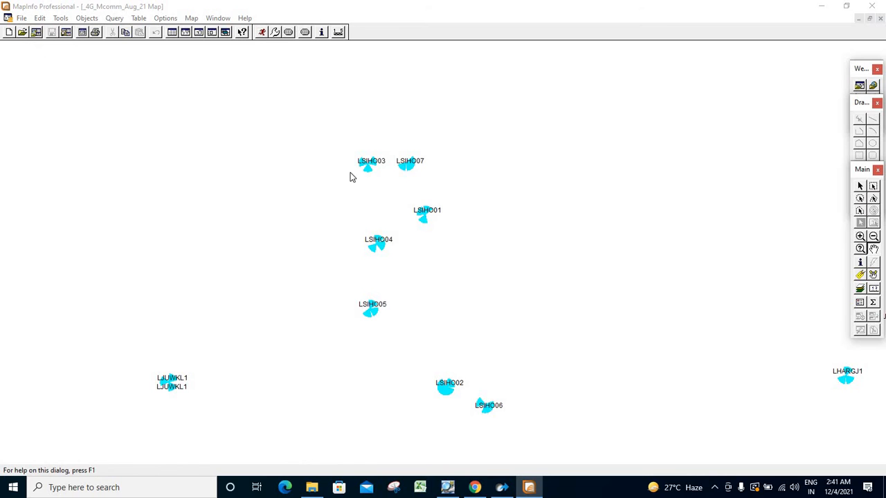
click(483, 114)
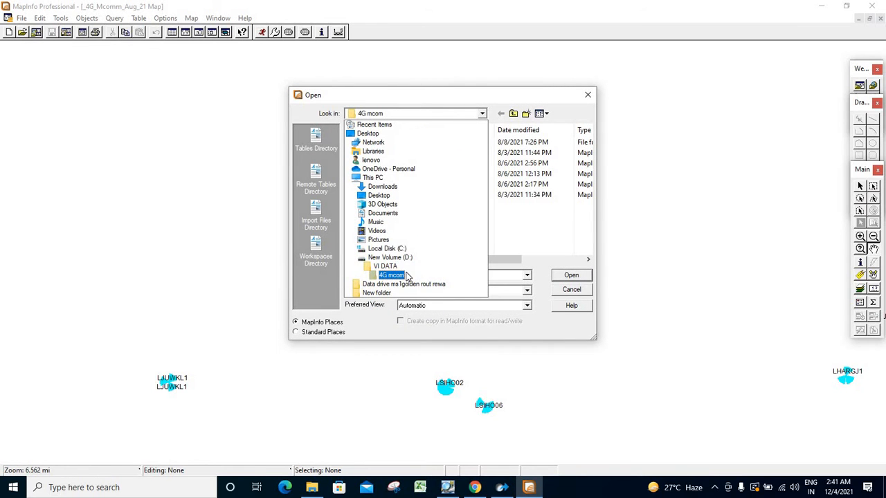
click(391, 256)
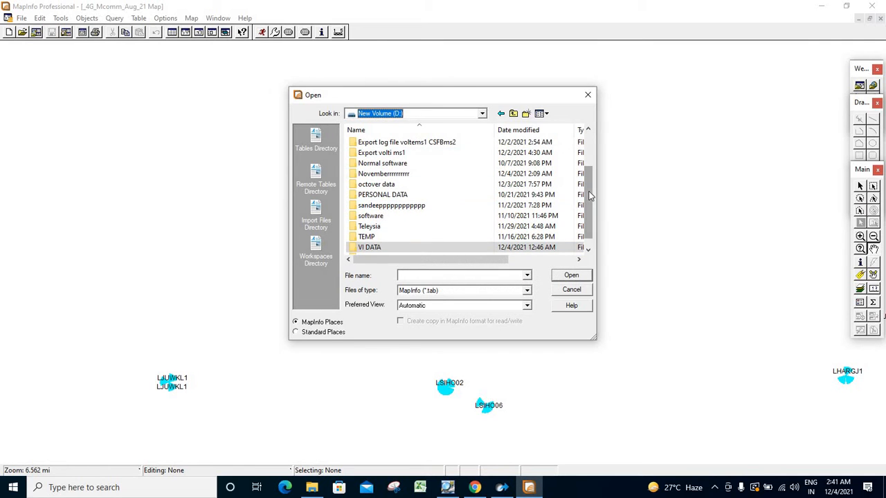
drag(590, 196, 585, 220)
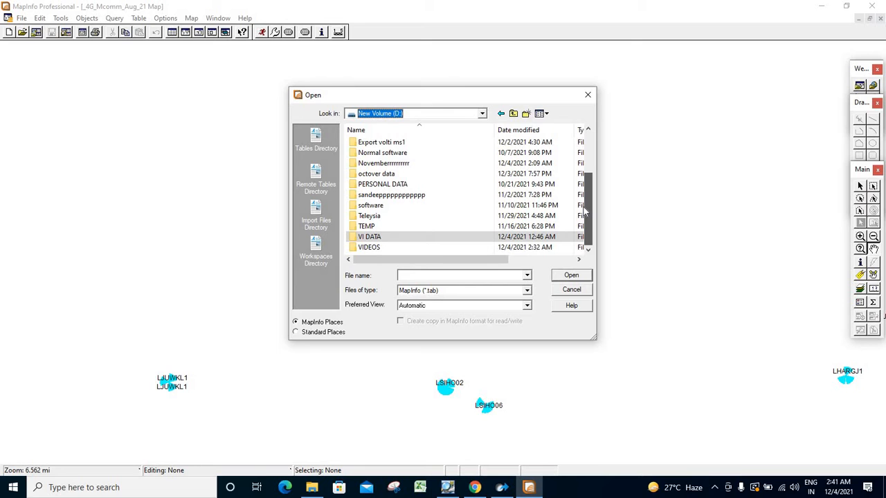
double_click(396, 163)
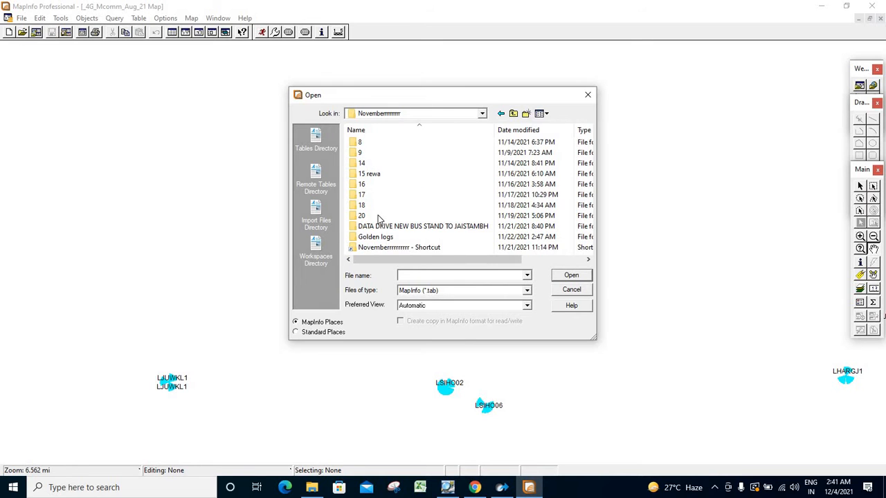
double_click(379, 236)
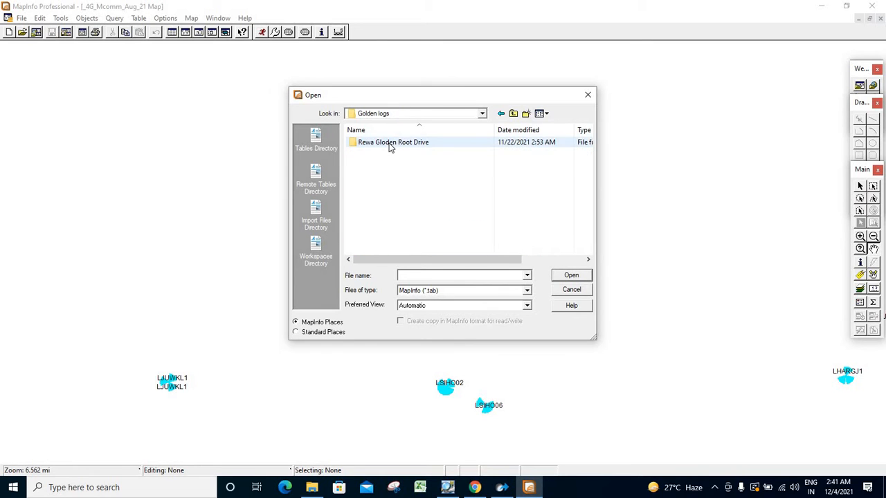
double_click(403, 144)
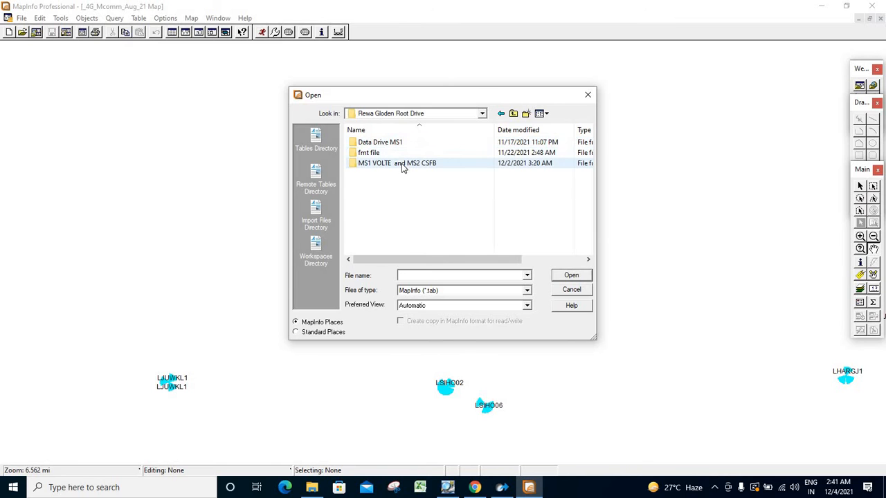
click(402, 163)
double_click(402, 164)
double_click(390, 142)
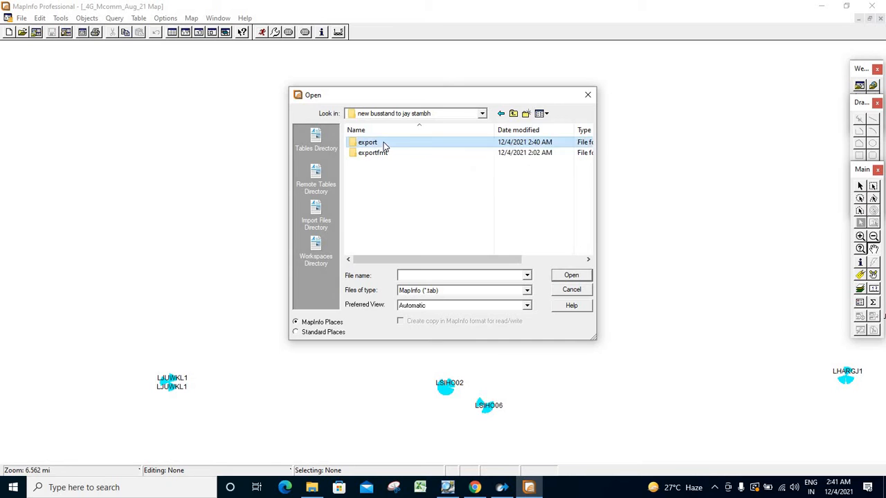
double_click(387, 143)
double_click(386, 143)
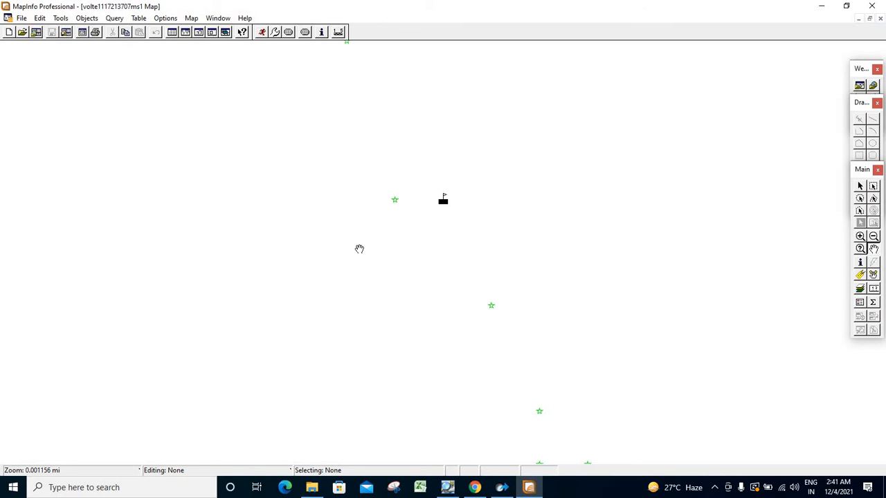
click(873, 237)
click(439, 294)
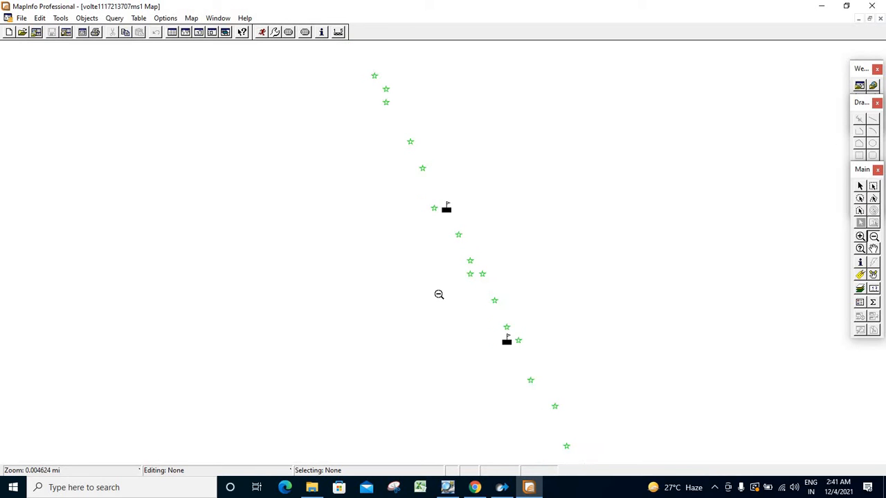
click(430, 263)
click(431, 263)
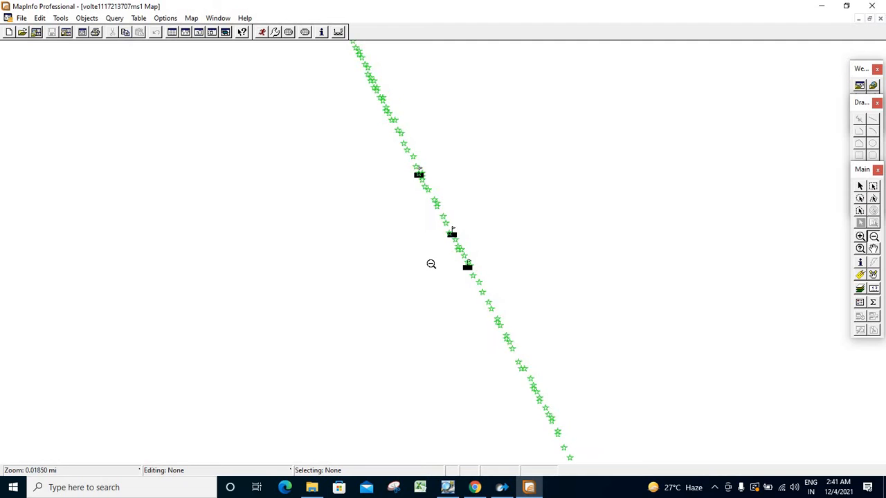
click(431, 263)
click(430, 263)
click(477, 286)
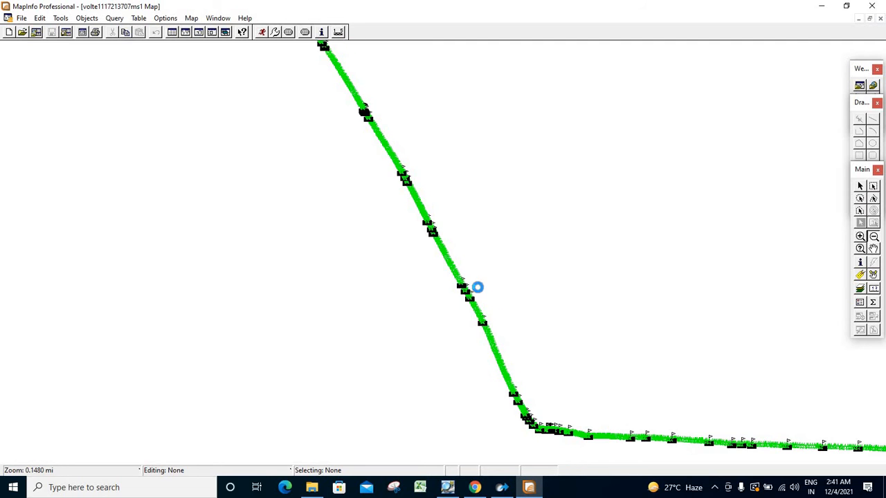
click(522, 278)
click(522, 279)
click(594, 226)
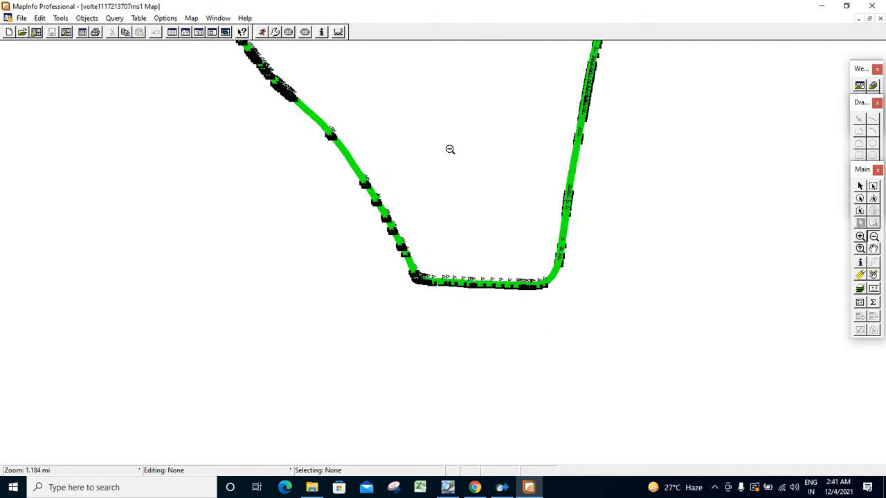
click(462, 173)
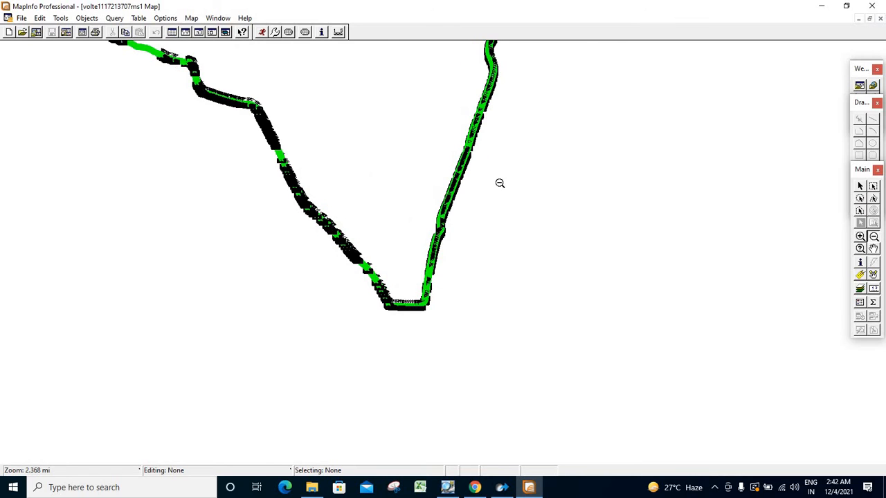
click(496, 180)
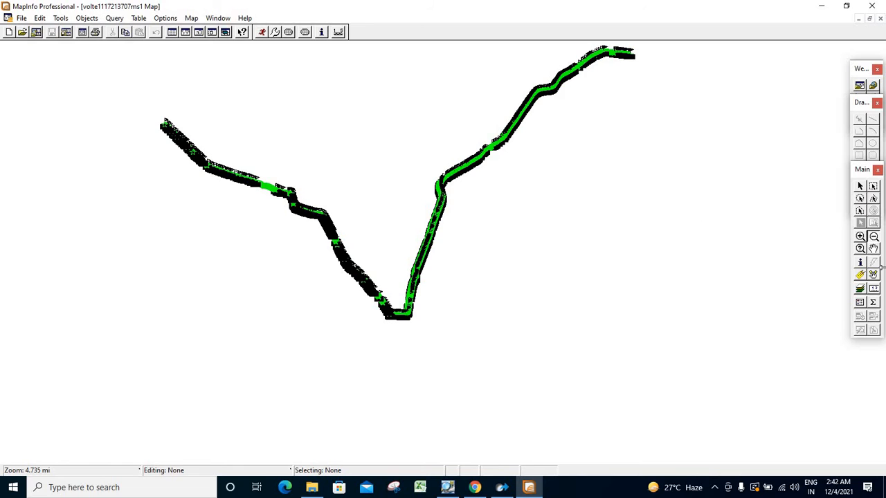
click(873, 249)
drag(602, 202, 575, 234)
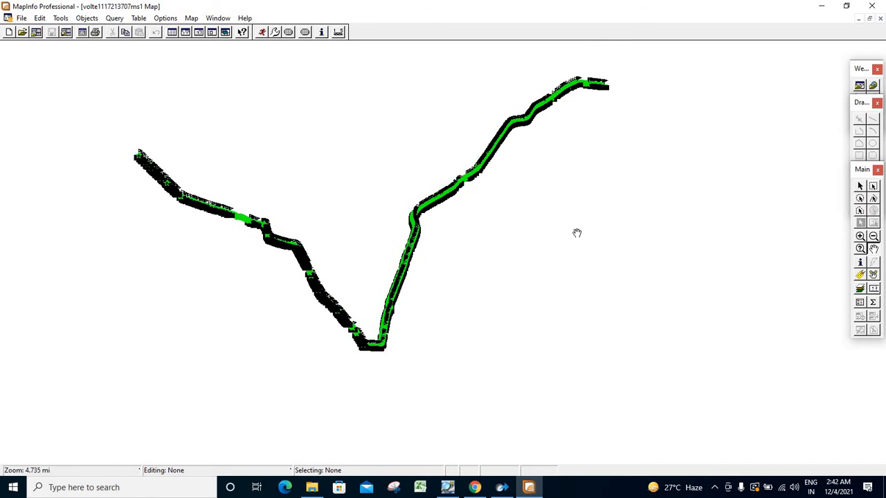
drag(348, 170, 367, 168)
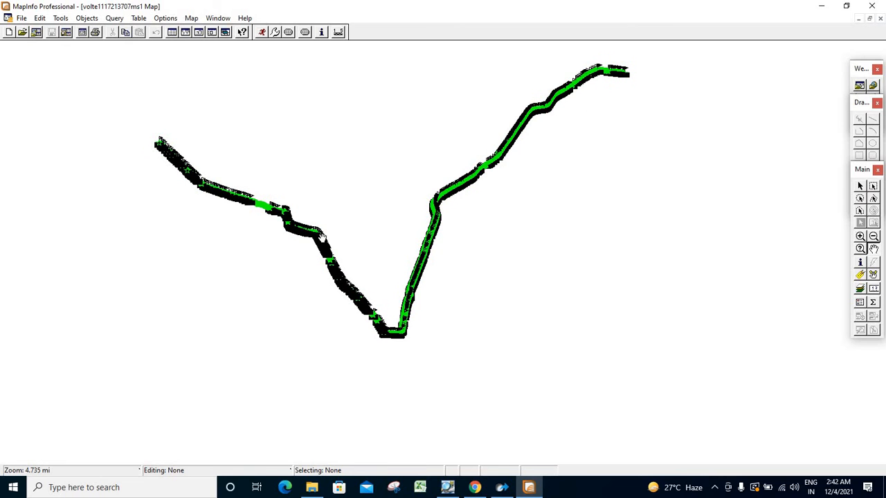
Step: Add the _4G_Mcomm_Aug_21 layer to the drive route map
right_click(283, 147)
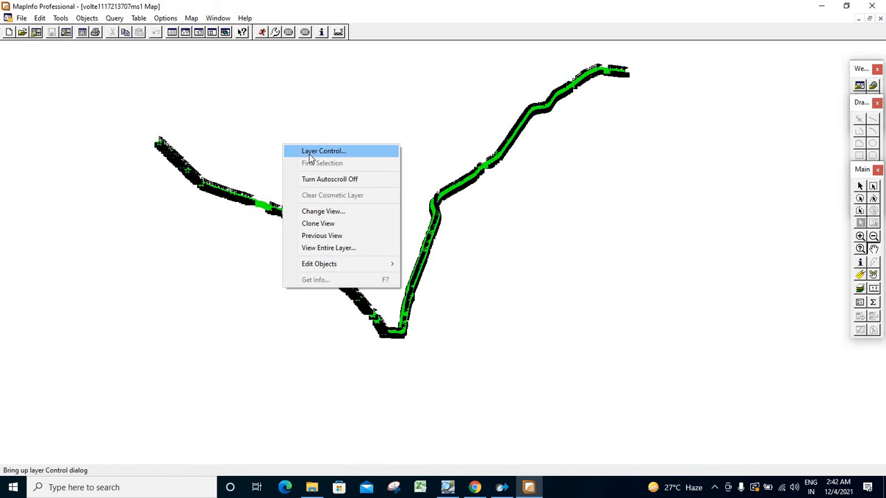
click(291, 152)
click(353, 319)
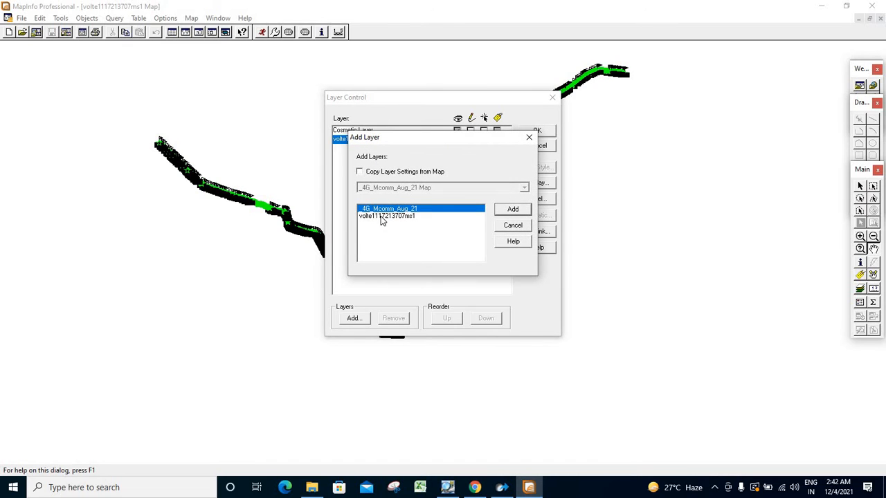
click(514, 210)
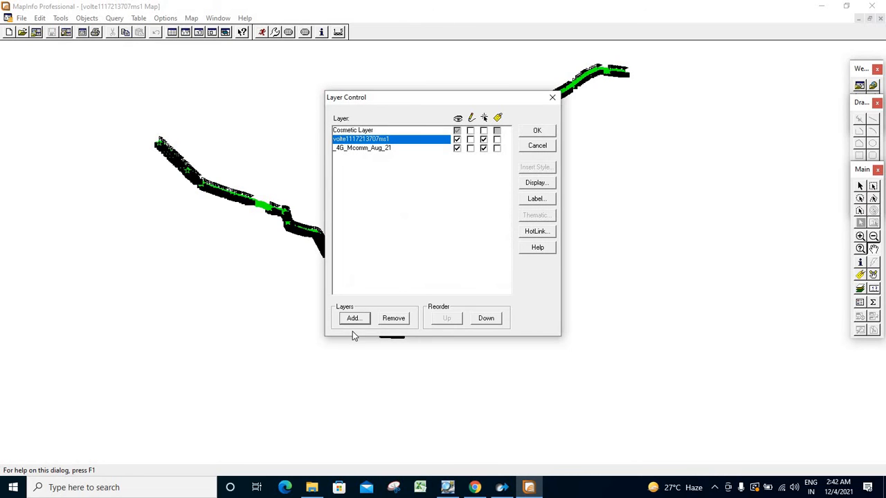
click(535, 132)
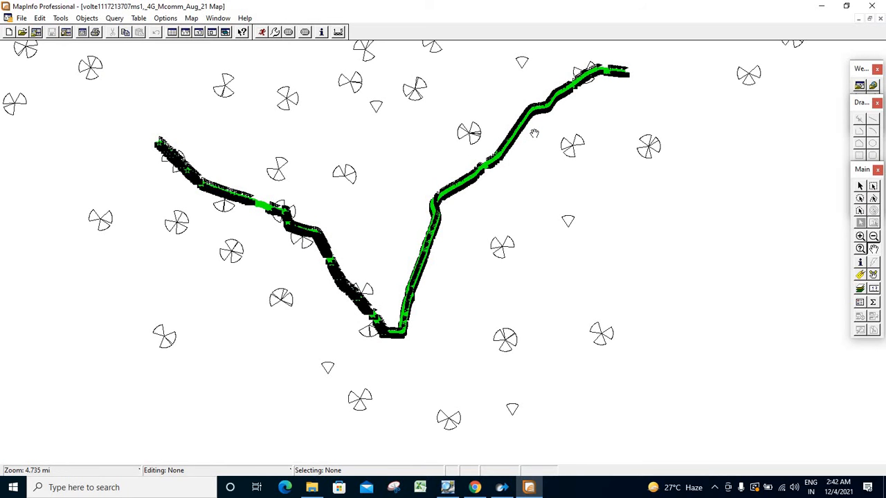
right_click(333, 129)
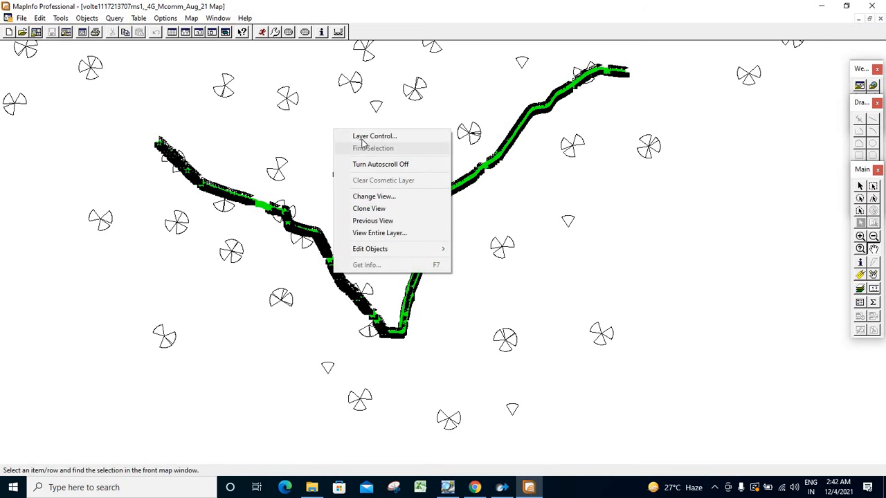
click(363, 136)
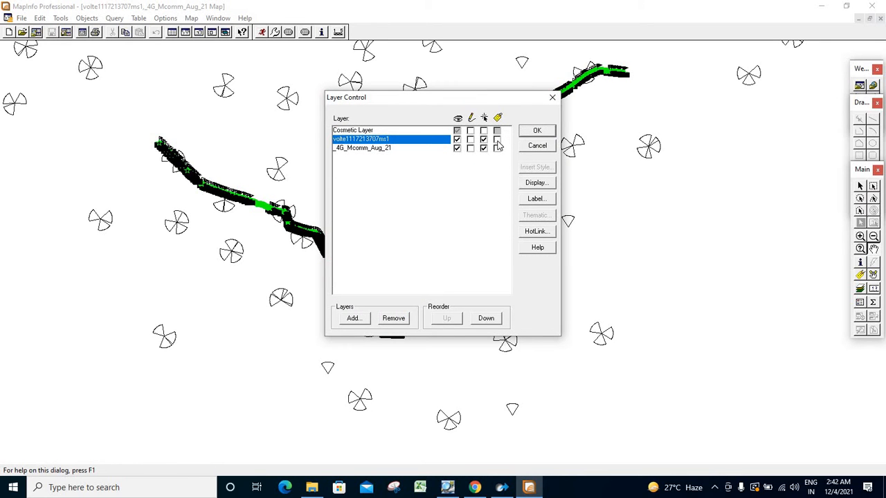
click(538, 131)
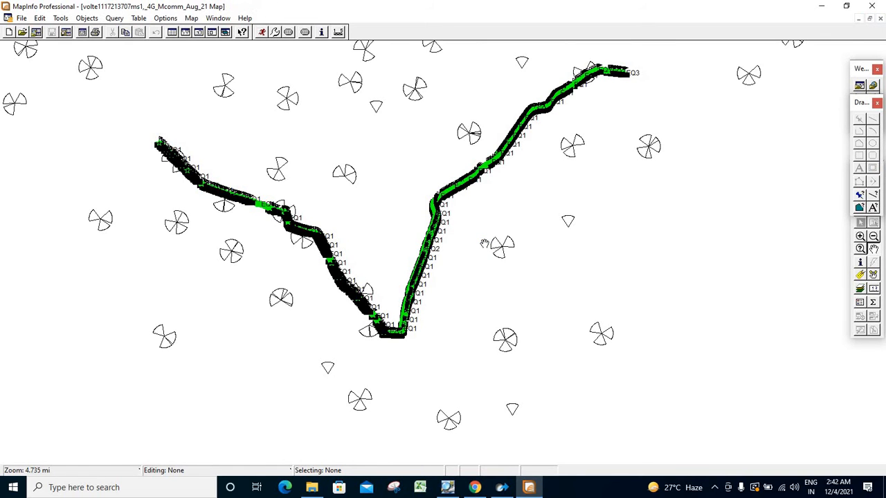
right_click(494, 219)
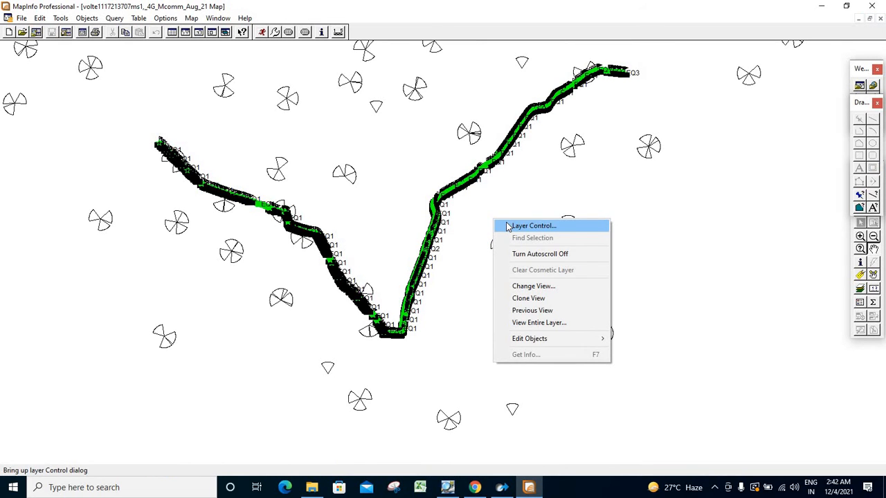
click(507, 226)
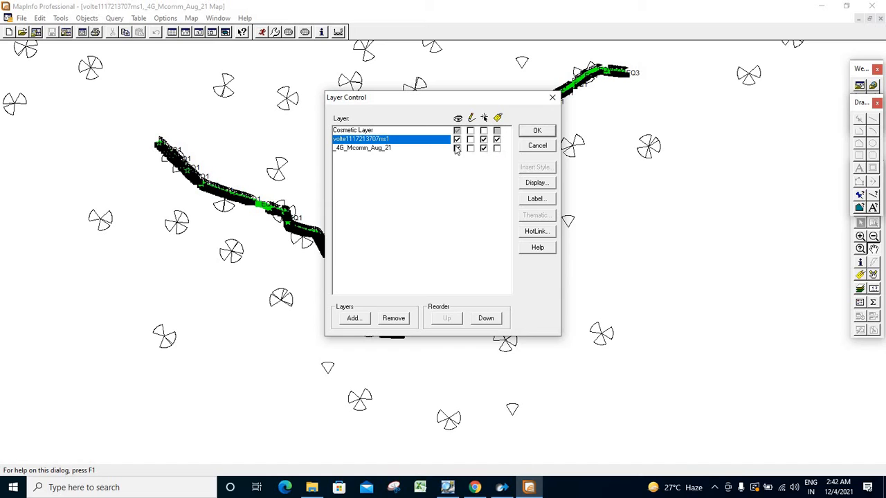
click(497, 152)
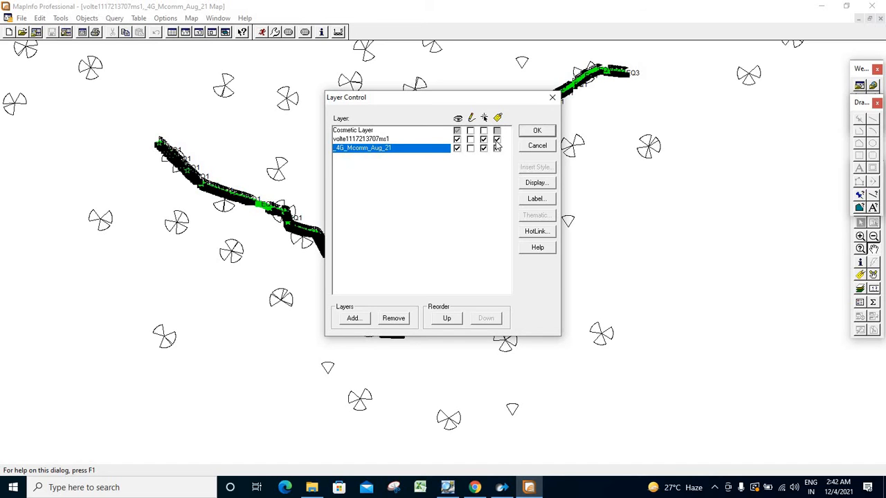
click(496, 140)
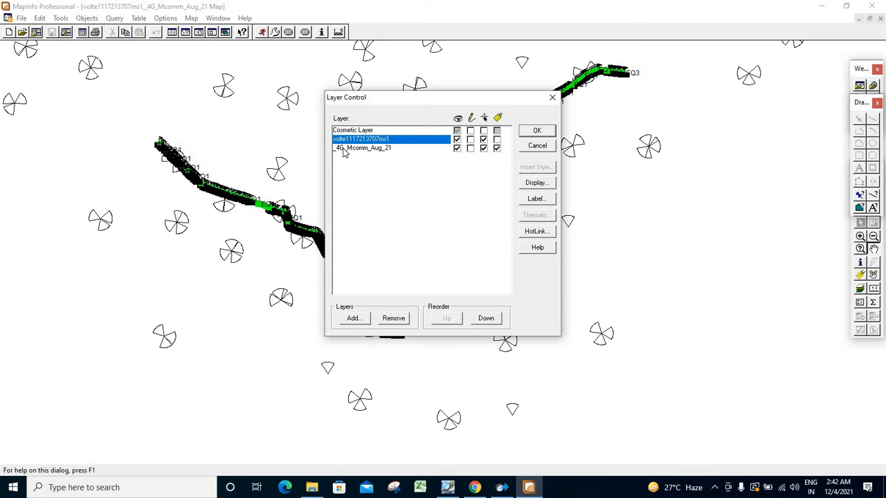
click(537, 183)
click(394, 146)
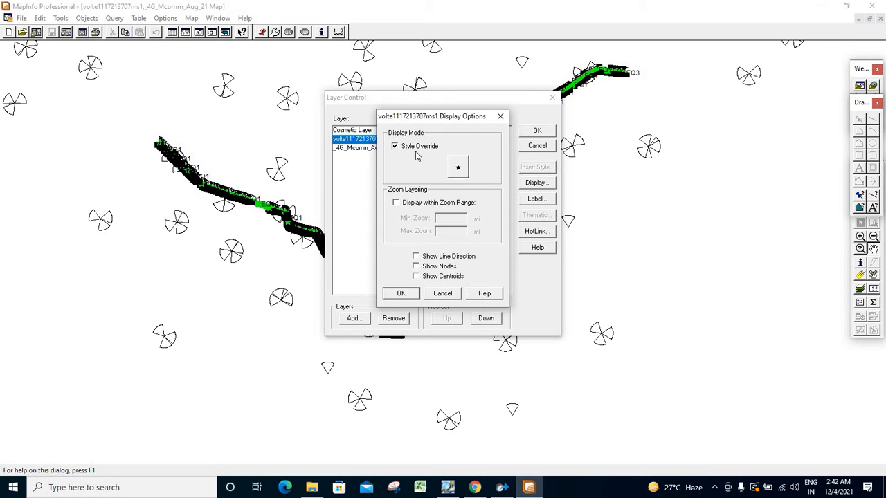
click(458, 167)
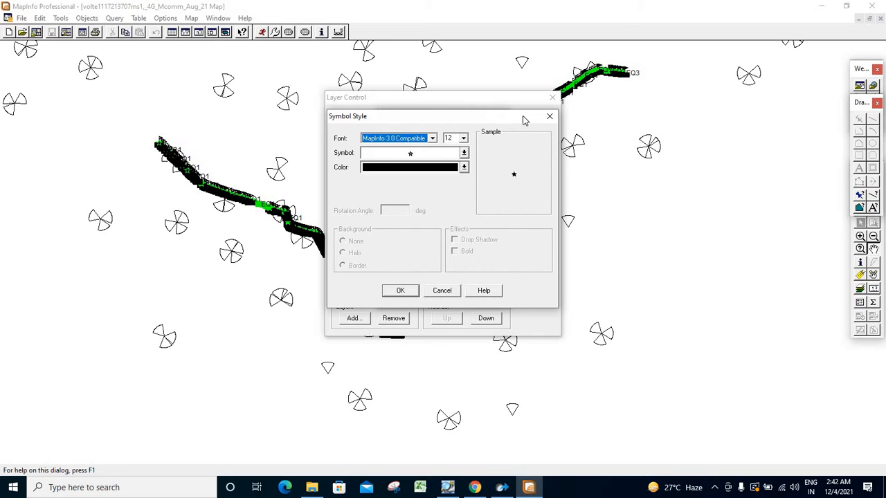
click(549, 116)
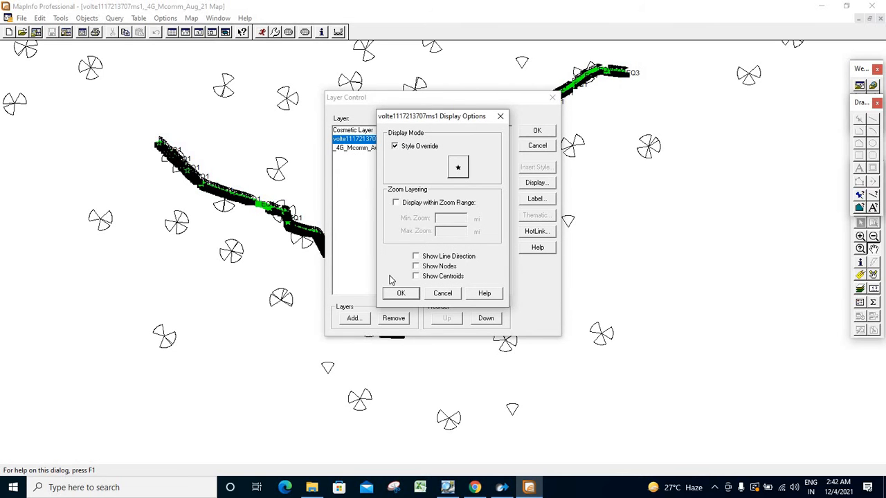
click(500, 117)
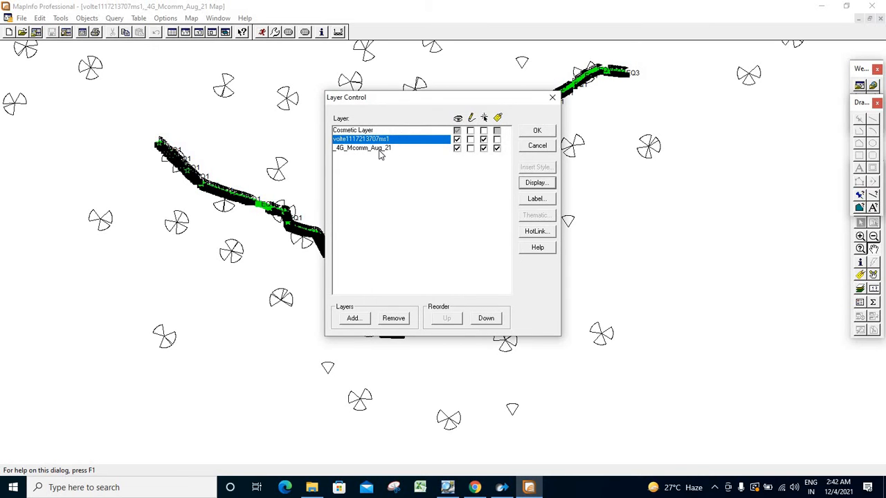
Step: Override the _4G_Mcomm_Aug_21 layer's region style with a cyan fill and cyan border, and apply the layer settings
click(379, 151)
click(544, 184)
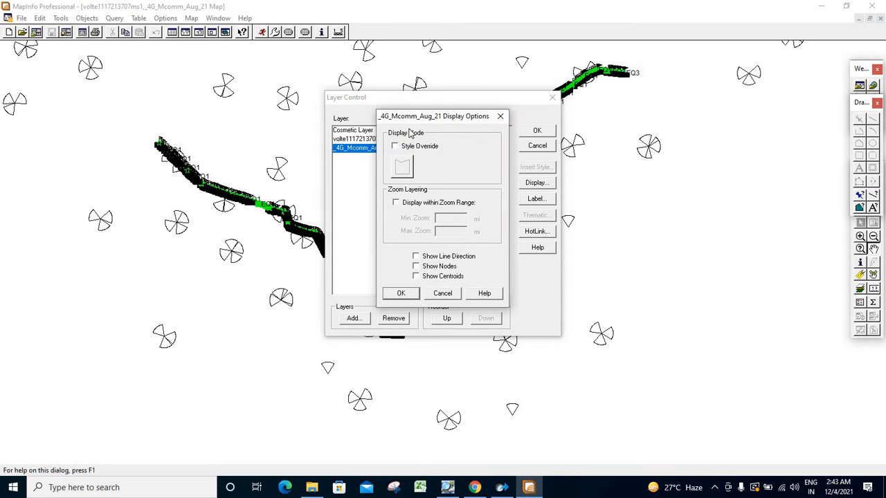
click(400, 148)
click(402, 167)
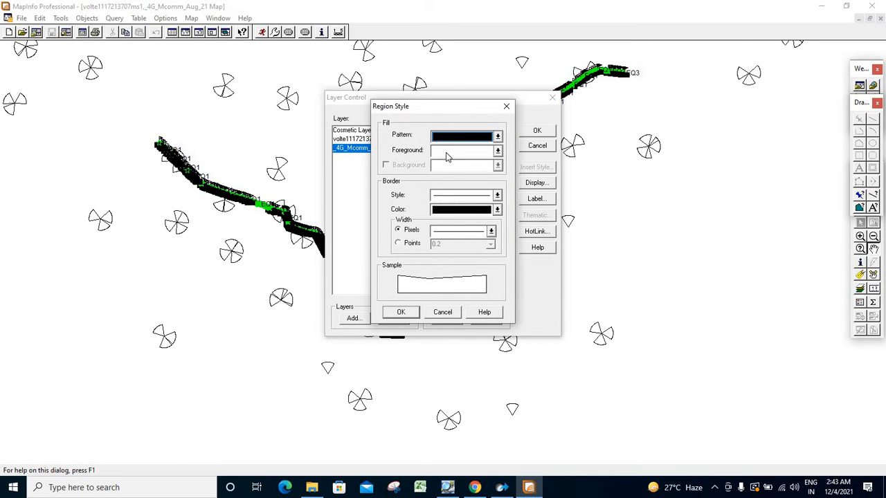
click(446, 151)
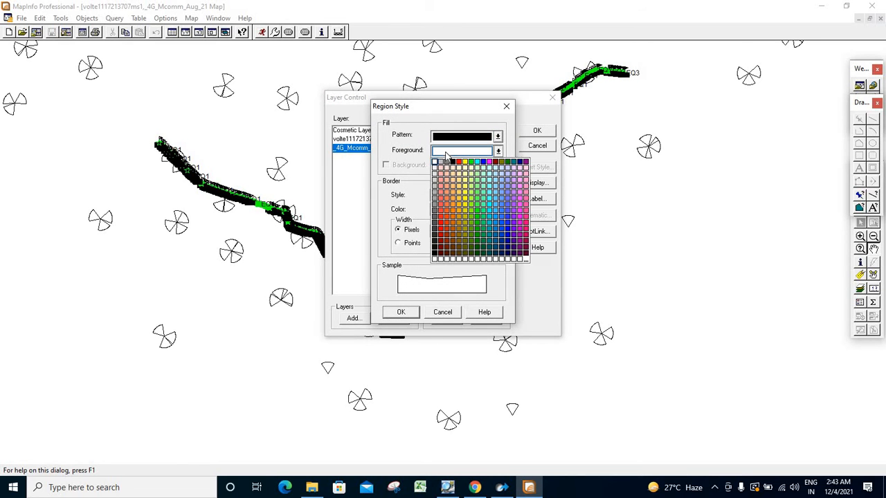
click(478, 164)
click(443, 209)
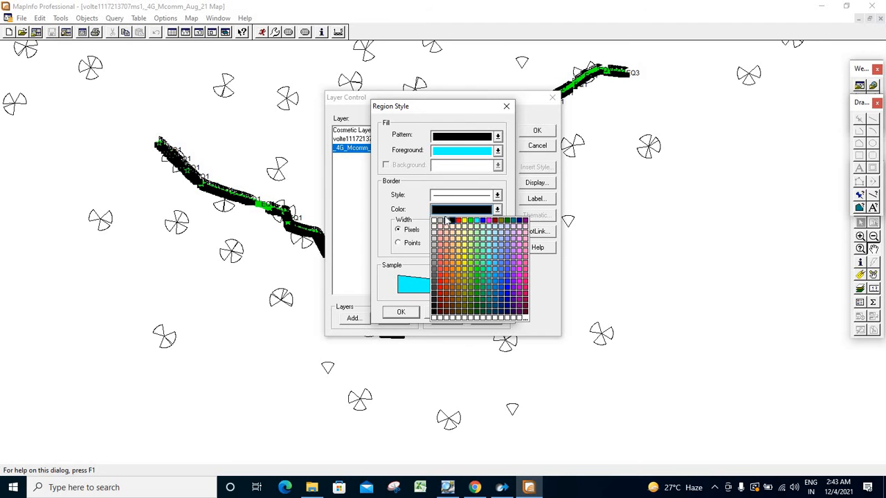
click(478, 221)
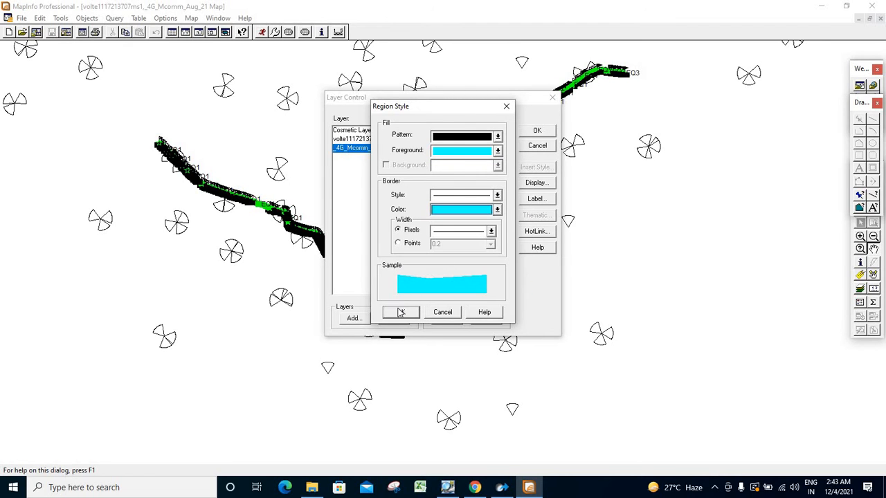
click(401, 312)
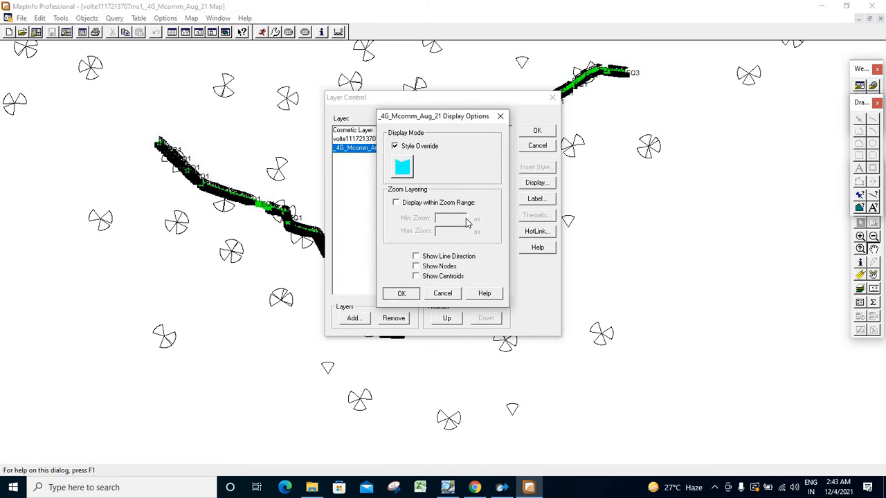
click(401, 294)
click(537, 130)
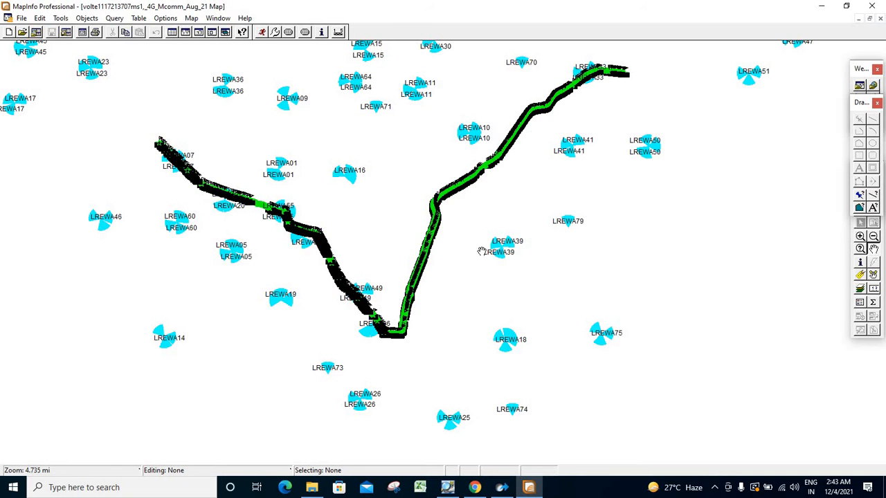
drag(497, 222, 517, 259)
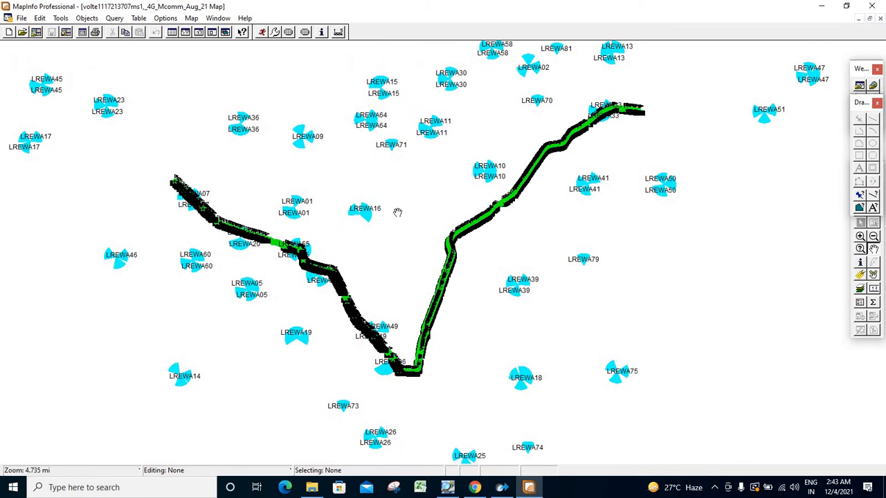
drag(397, 211, 417, 228)
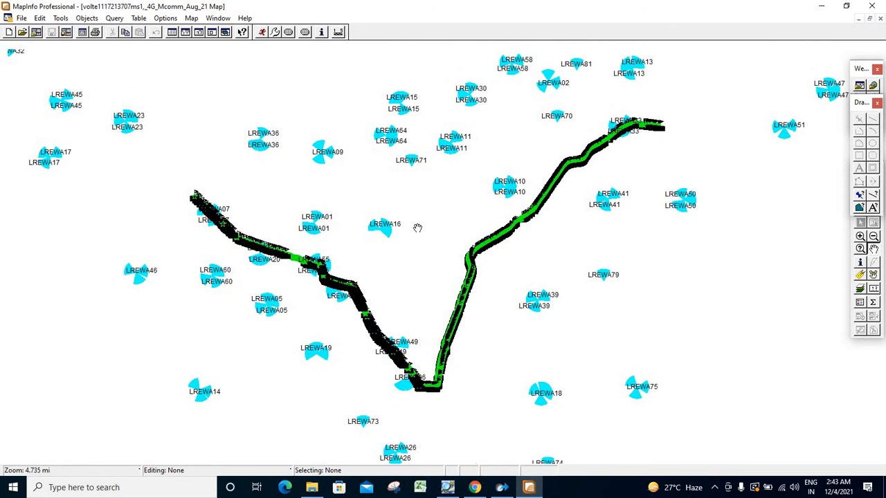
drag(441, 258, 458, 256)
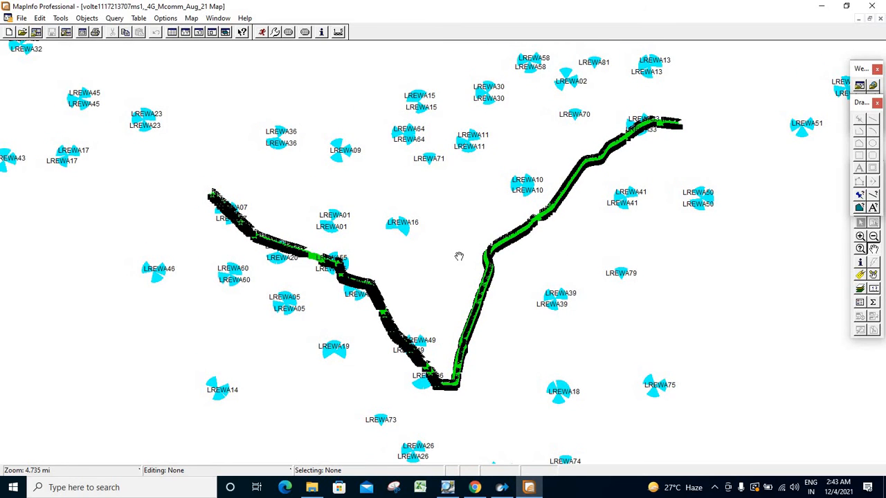
click(191, 19)
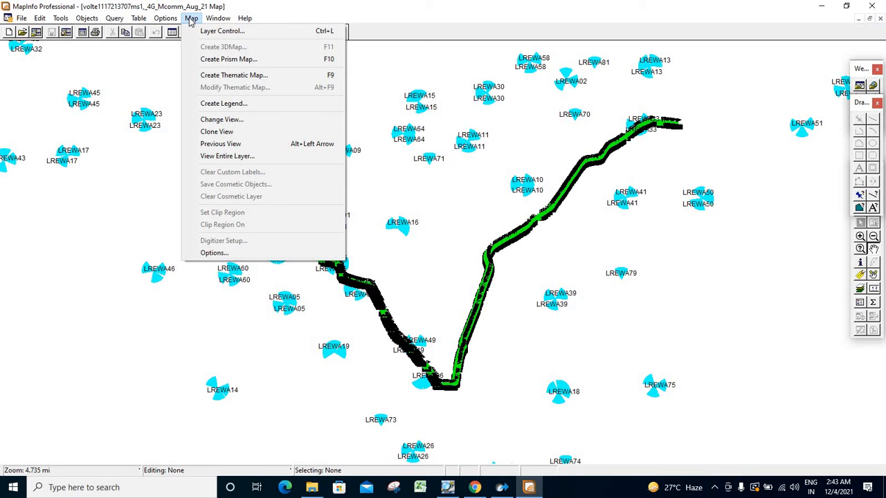
click(137, 100)
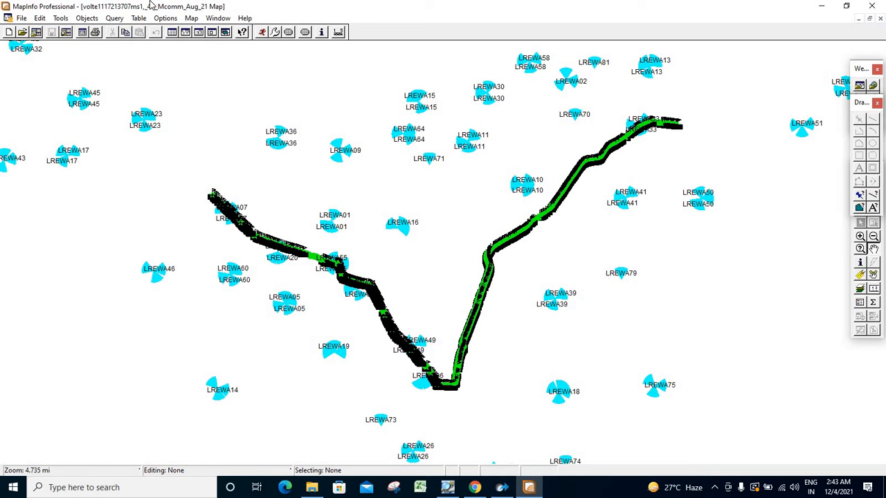
Step: Start a thematic map of the Individual type using the Point IndValue Default template
click(190, 18)
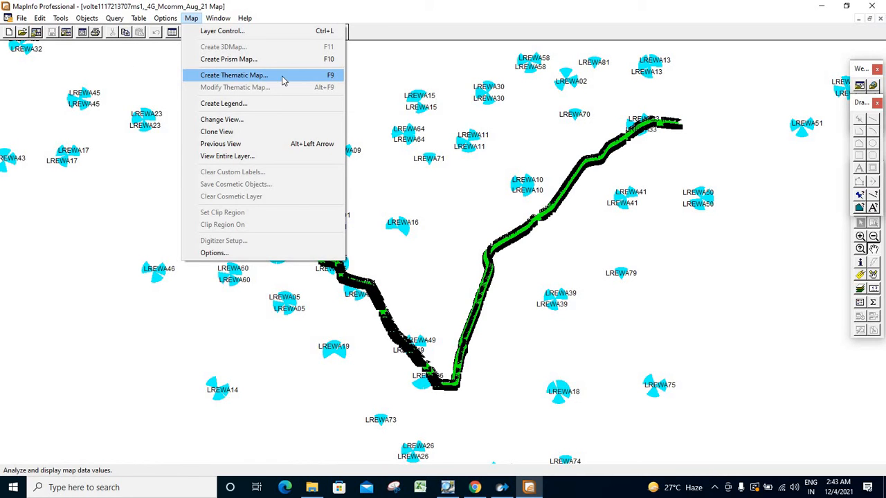
click(261, 79)
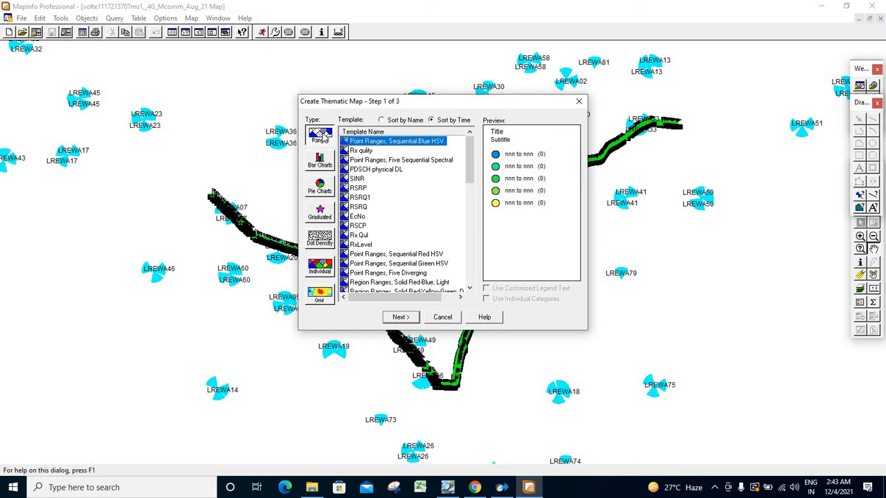
click(323, 137)
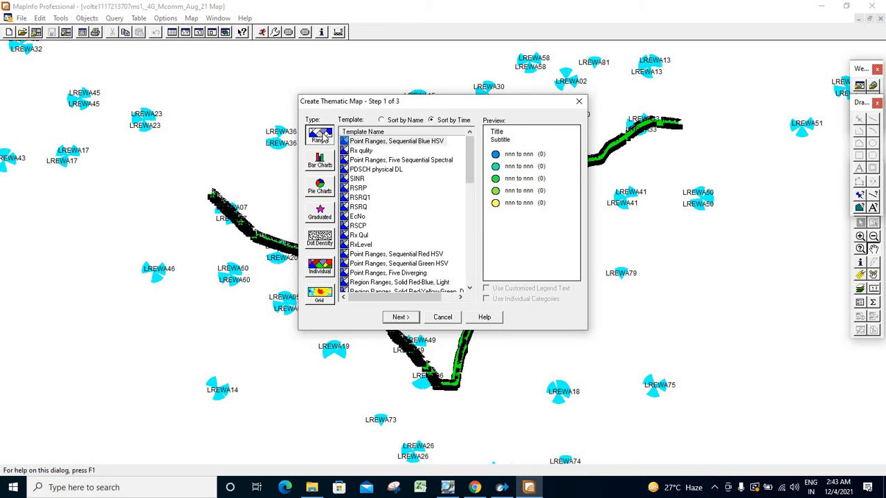
click(319, 272)
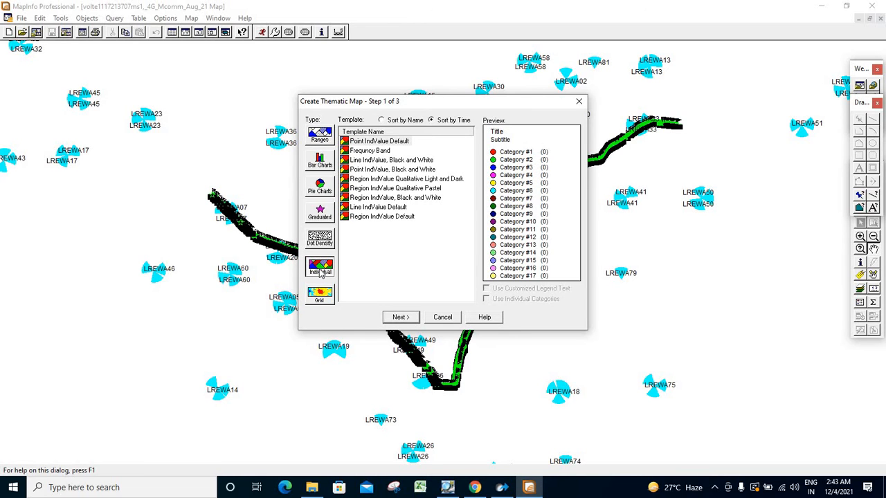
click(369, 160)
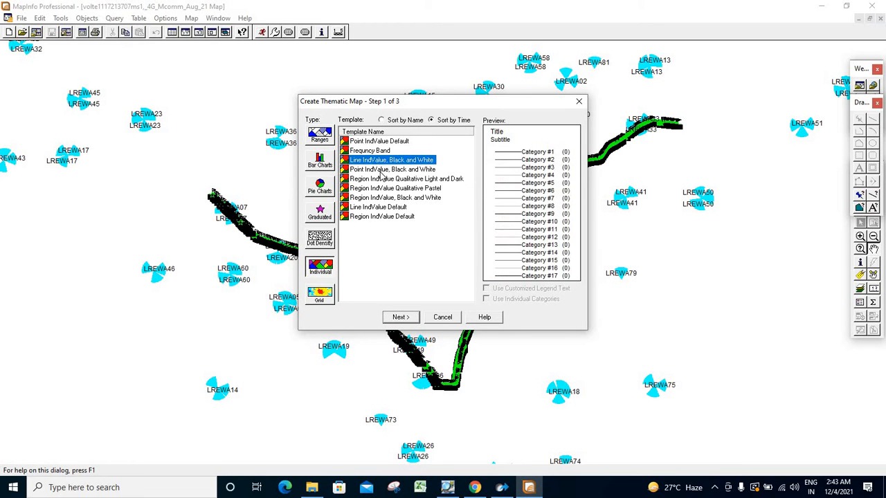
click(382, 170)
click(382, 188)
click(379, 216)
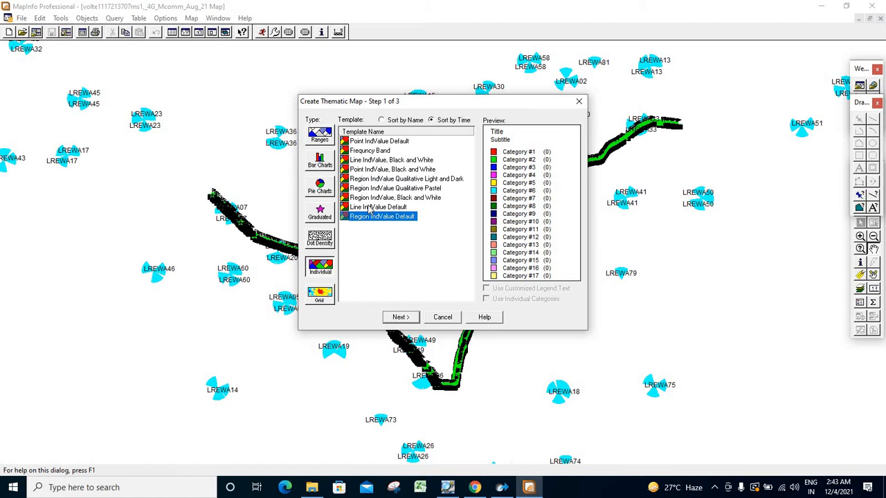
click(370, 206)
click(369, 188)
click(367, 169)
click(365, 151)
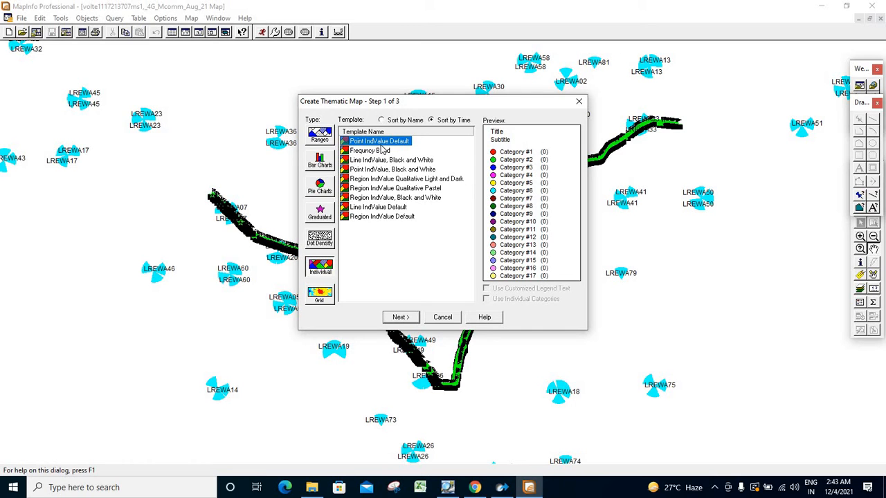
click(402, 317)
click(444, 188)
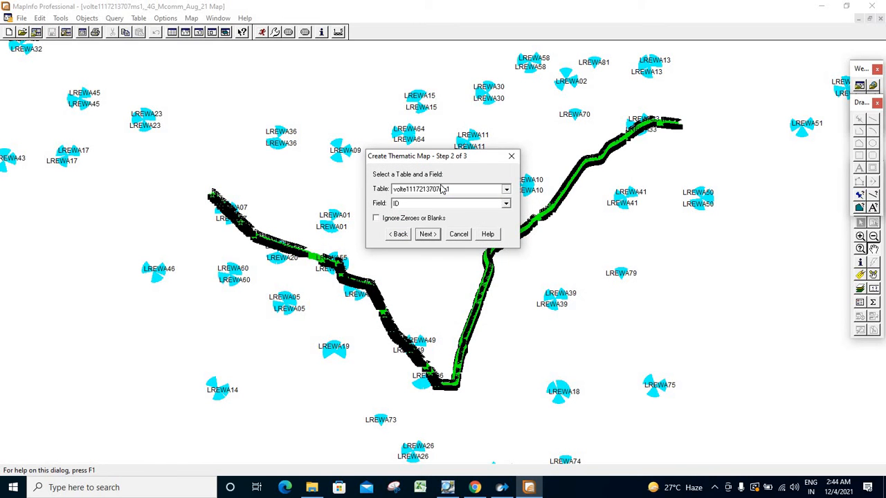
click(434, 199)
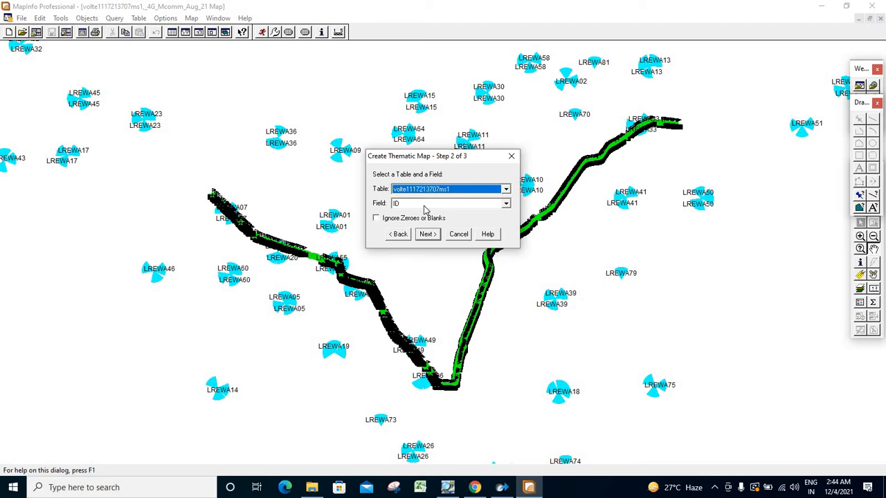
click(424, 205)
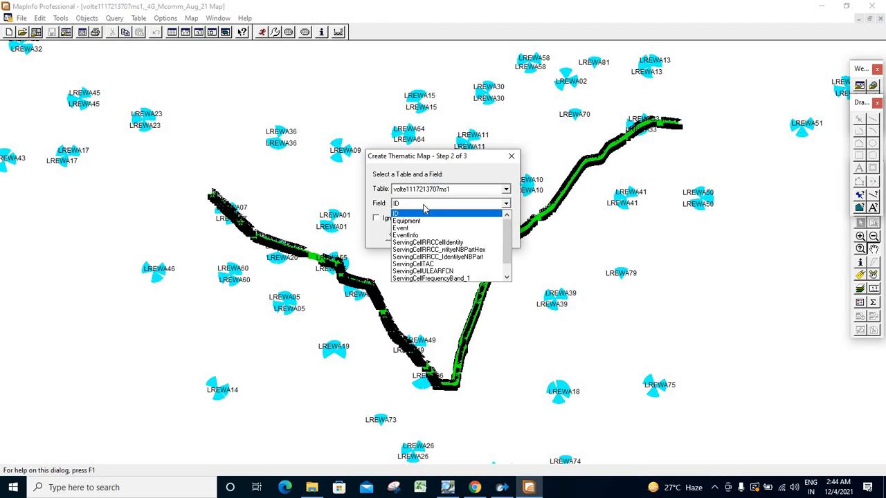
click(430, 266)
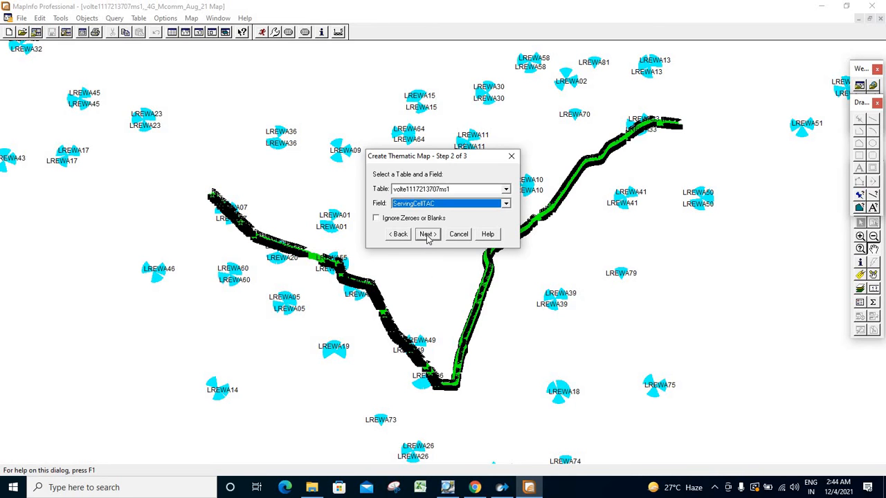
click(427, 234)
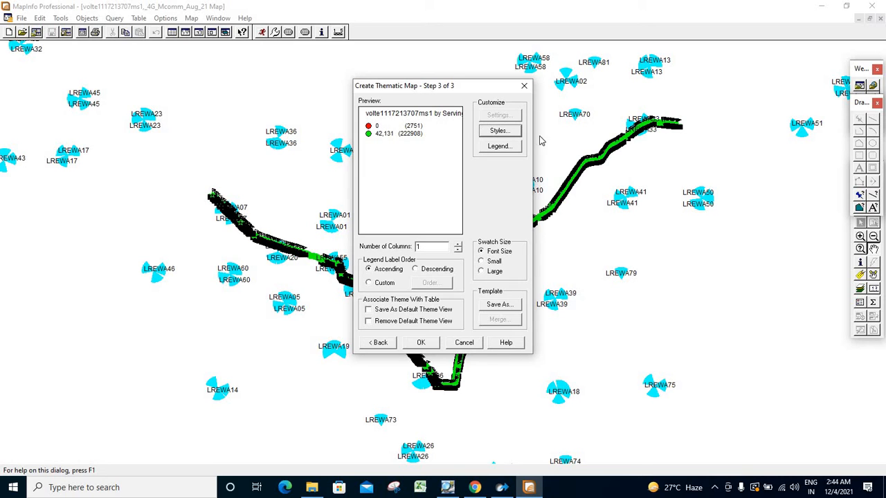
Step: Set the theme symbol for the individual value 0 to None
click(496, 135)
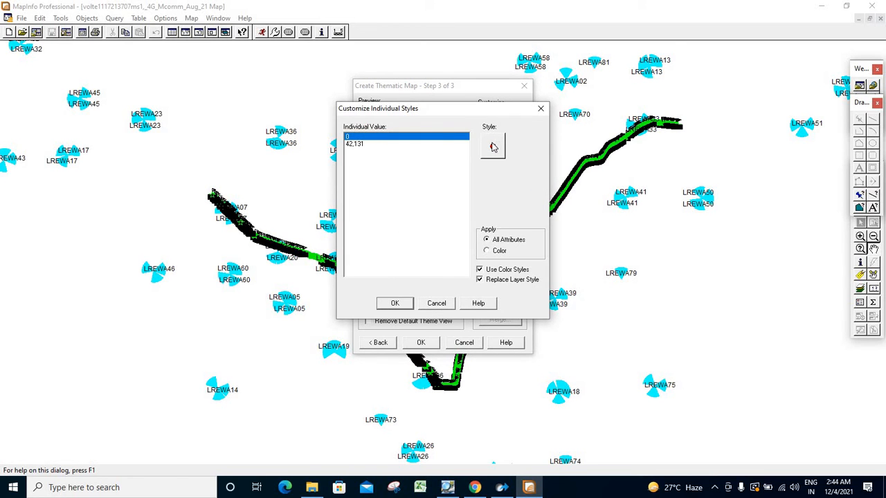
click(493, 146)
click(413, 156)
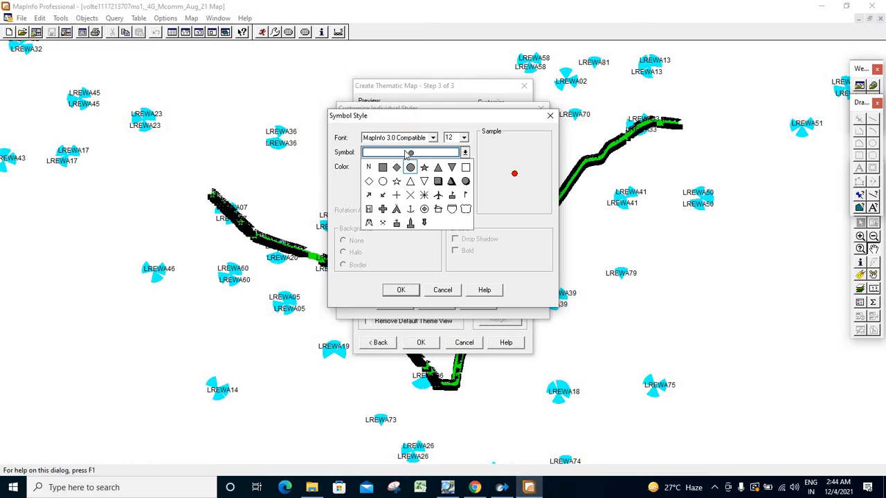
click(370, 167)
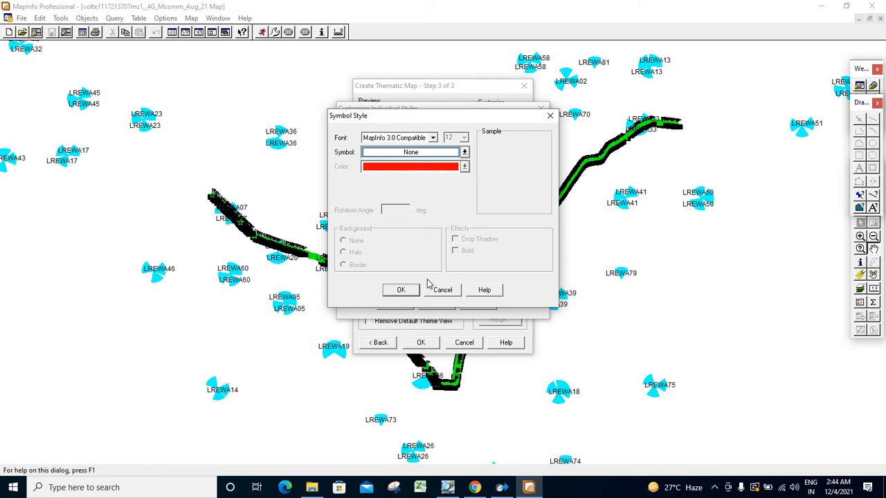
key(Return)
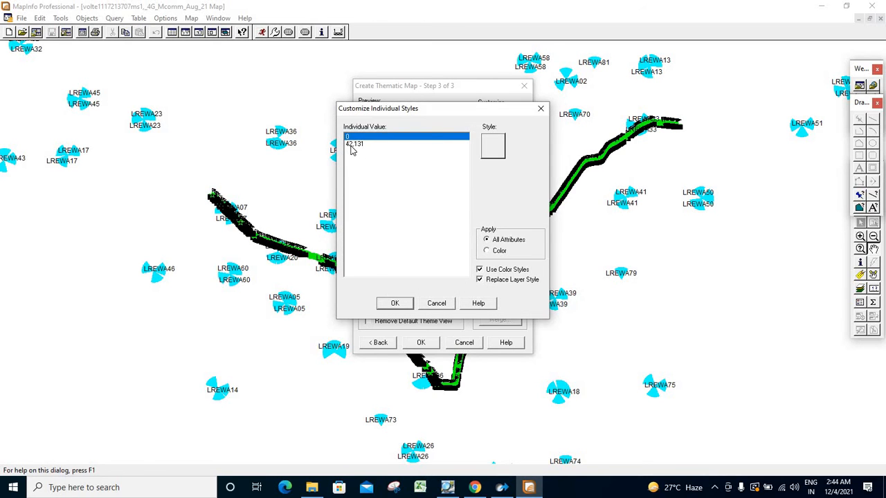
Step: Style the value 42,131 with a solid circle from the MapInfo Cartographic font at size 6, and apply the individual styles
click(352, 144)
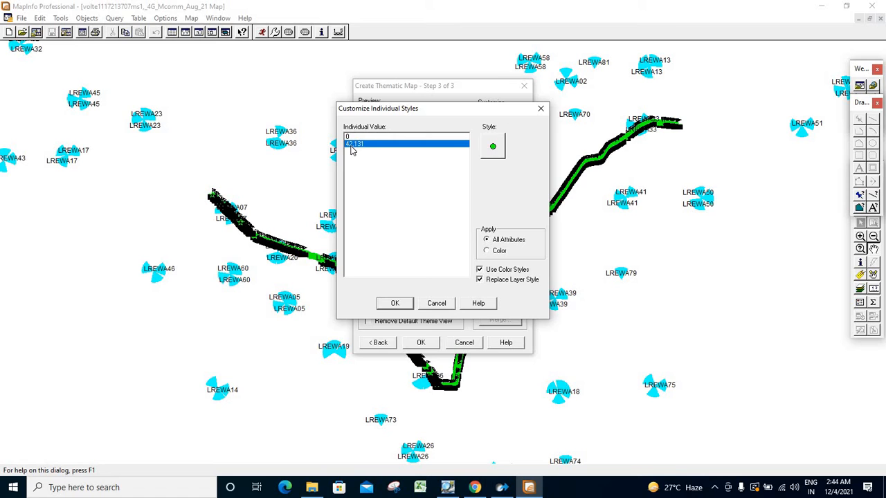
click(494, 146)
click(395, 139)
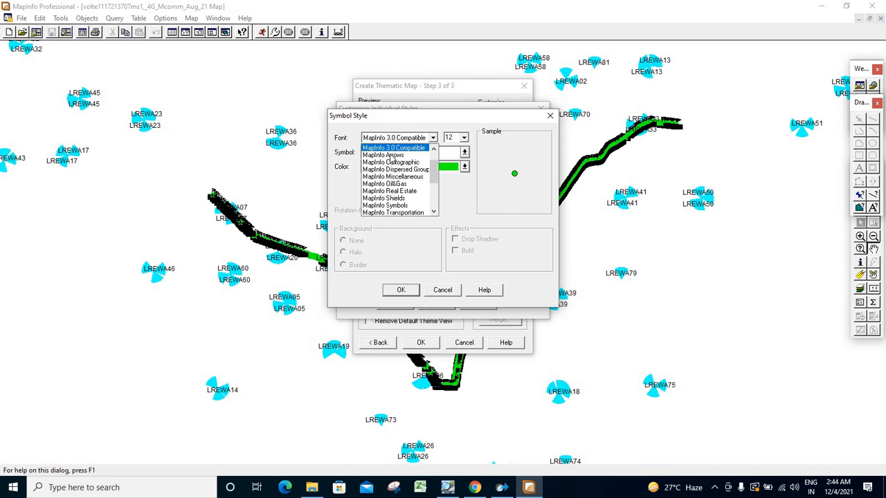
click(392, 163)
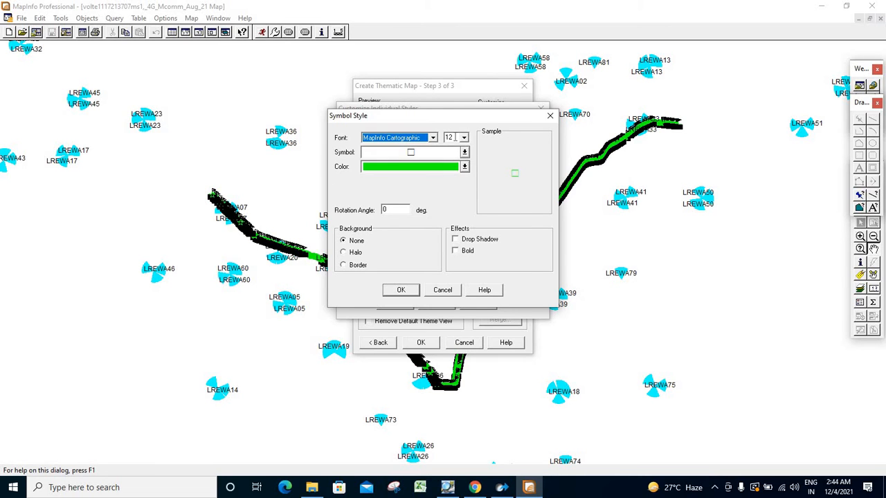
click(456, 137)
text(6)
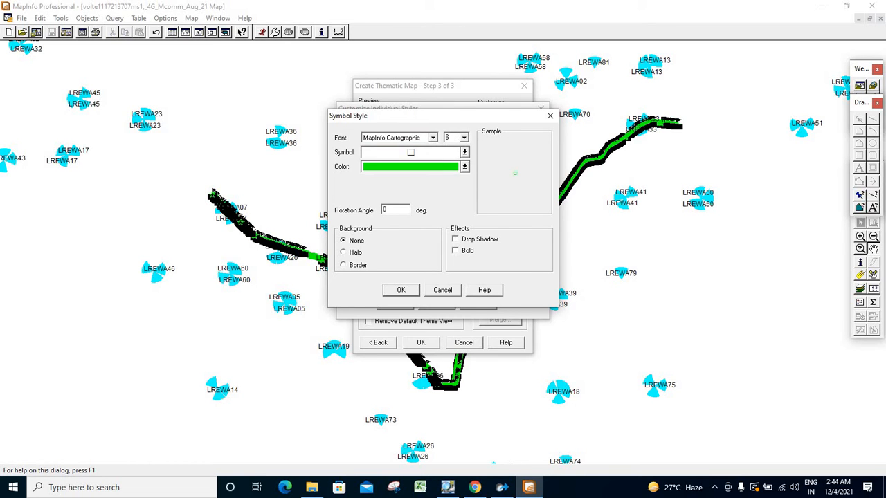
click(420, 152)
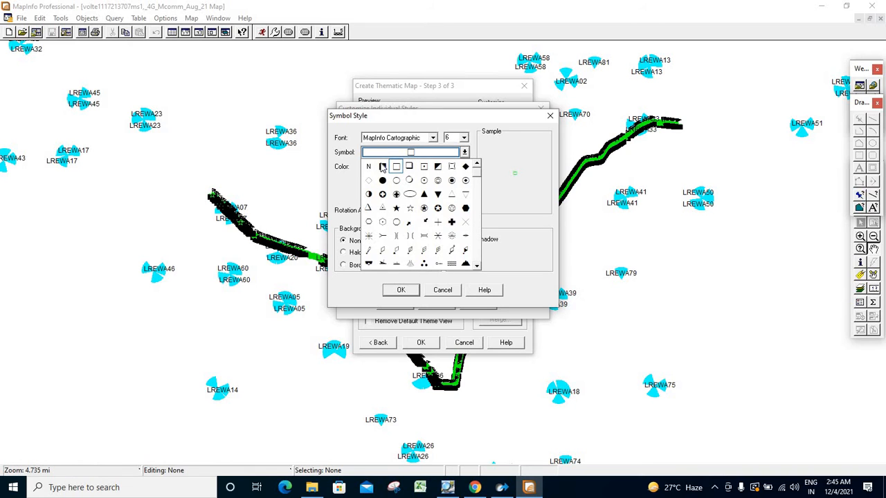
click(382, 181)
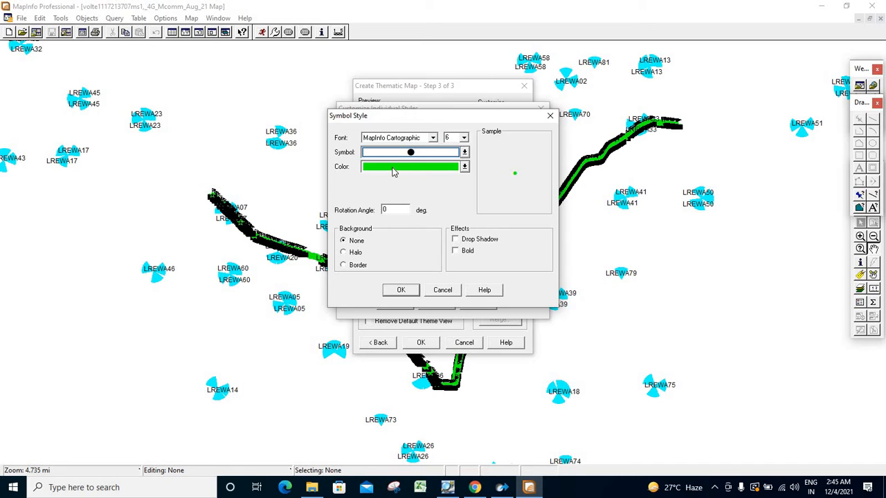
click(401, 289)
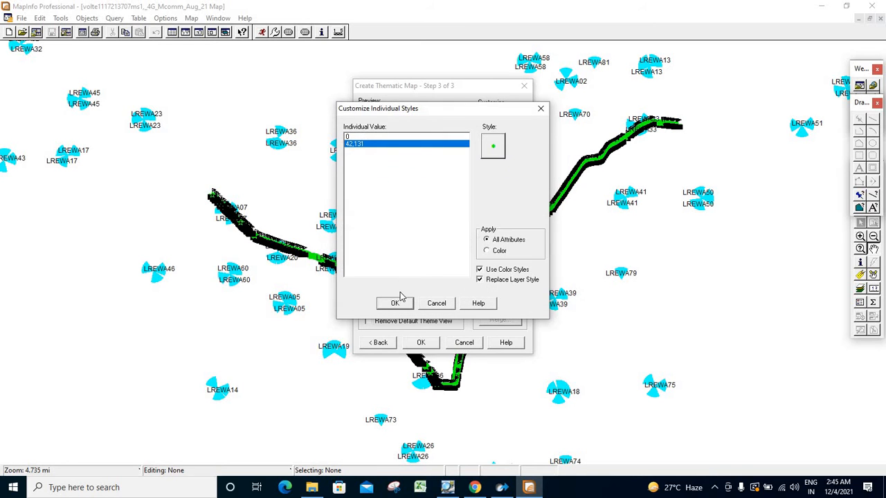
click(394, 303)
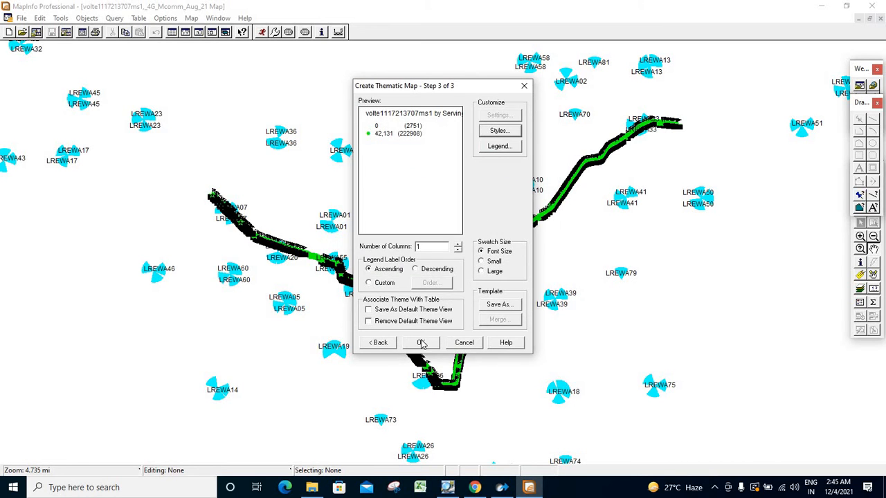
Step: Shorten the legend title to TAC and create the thematic map
click(499, 146)
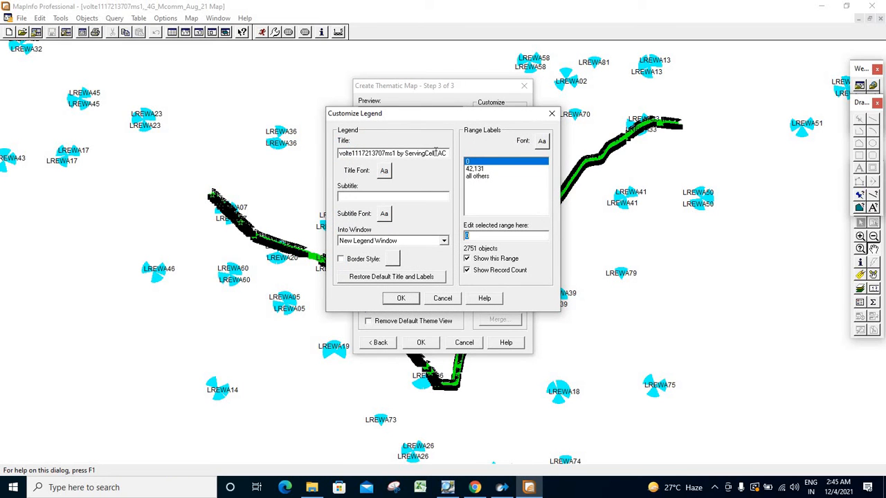
drag(436, 153, 252, 159)
key(BackSpace)
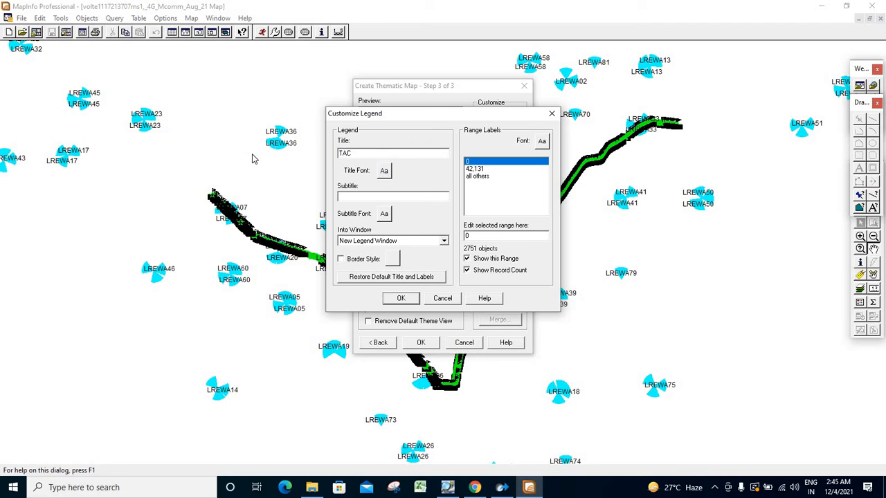
click(401, 299)
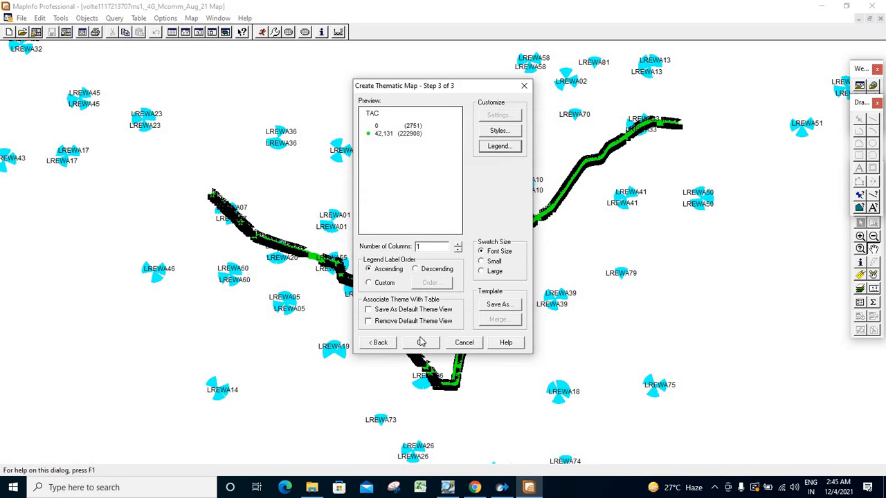
click(420, 341)
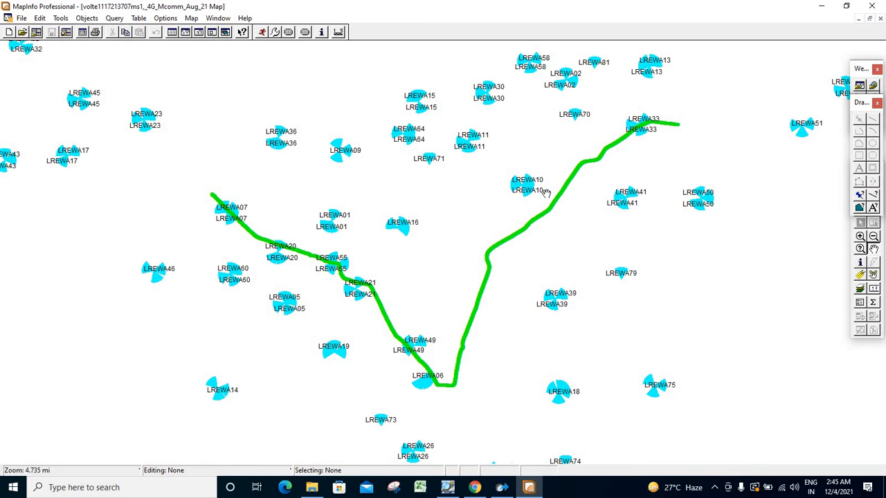
Step: Show the TAC legend, move it beside the drive route, and close it again
click(873, 289)
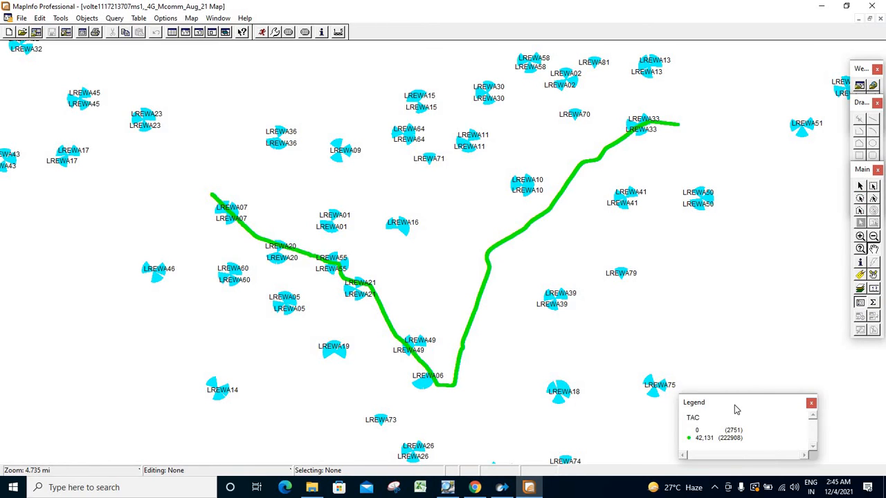
drag(735, 410, 723, 307)
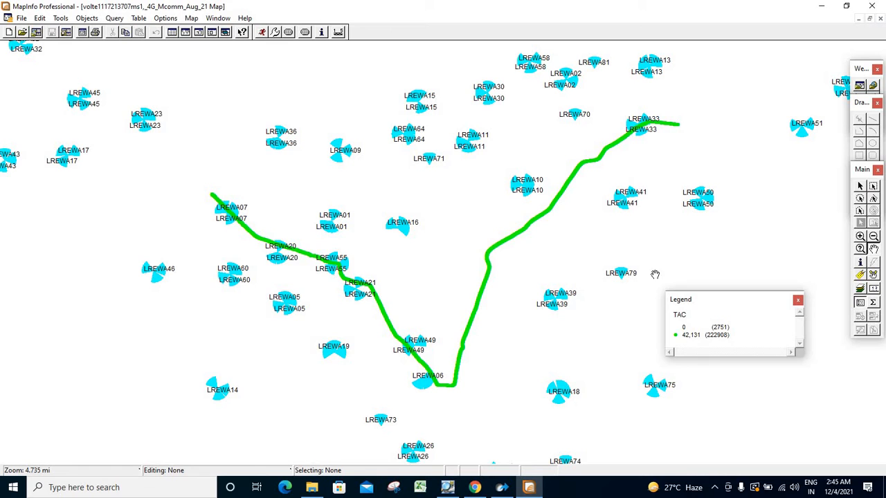
click(797, 300)
Step: Hide the Ind. Value with ServingCellTAC theme layer and apply the layer settings
right_click(345, 117)
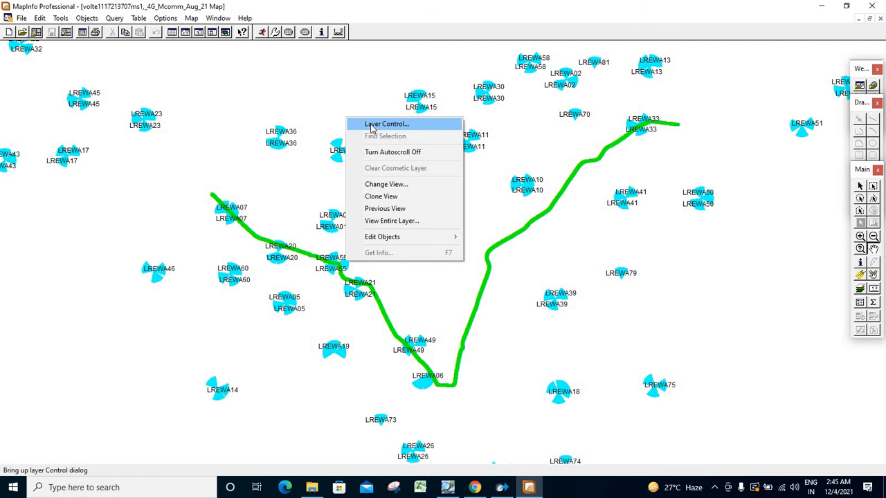
click(372, 125)
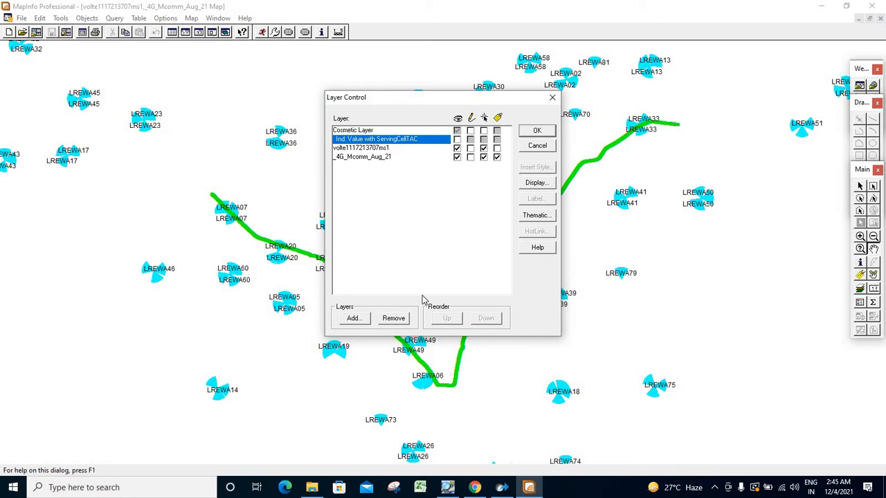
click(536, 131)
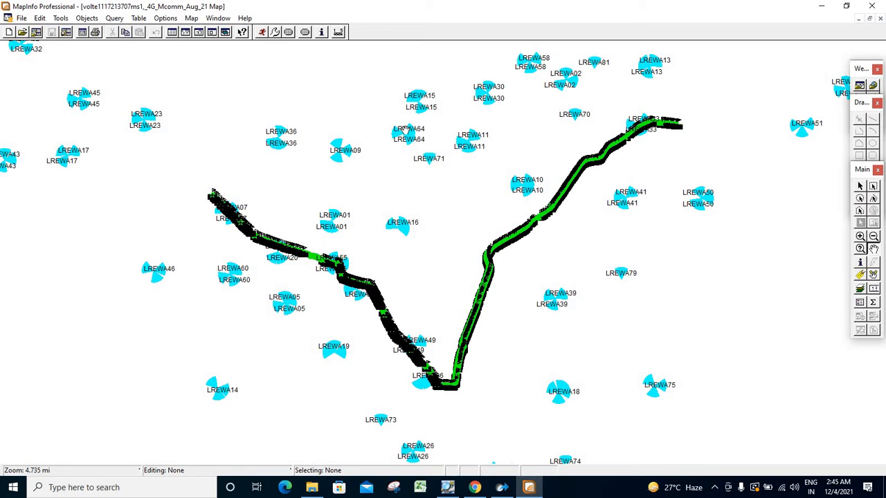
click(190, 19)
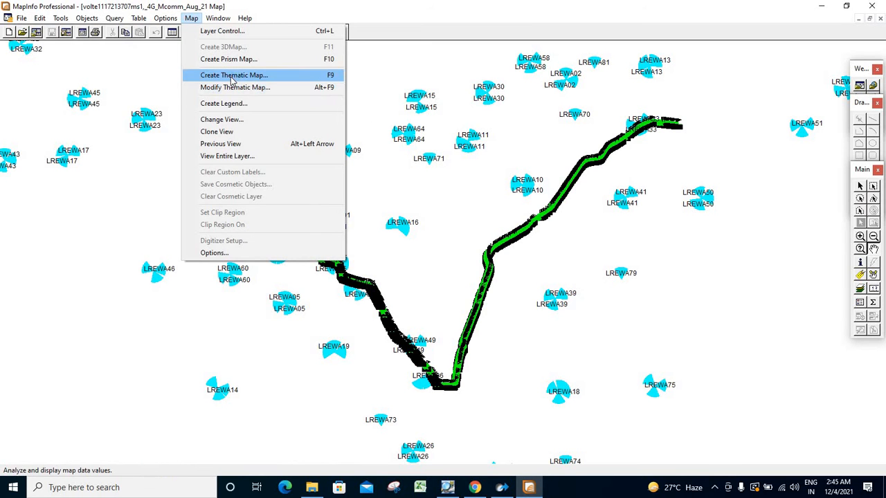
click(232, 75)
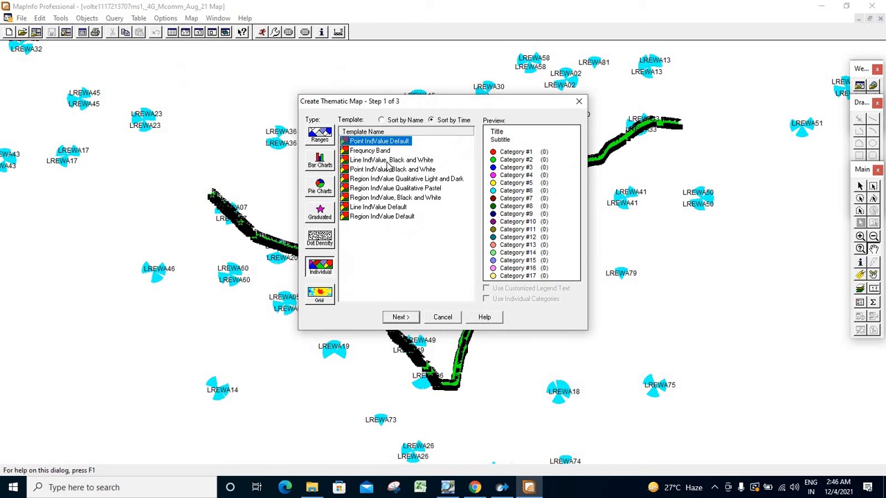
click(400, 316)
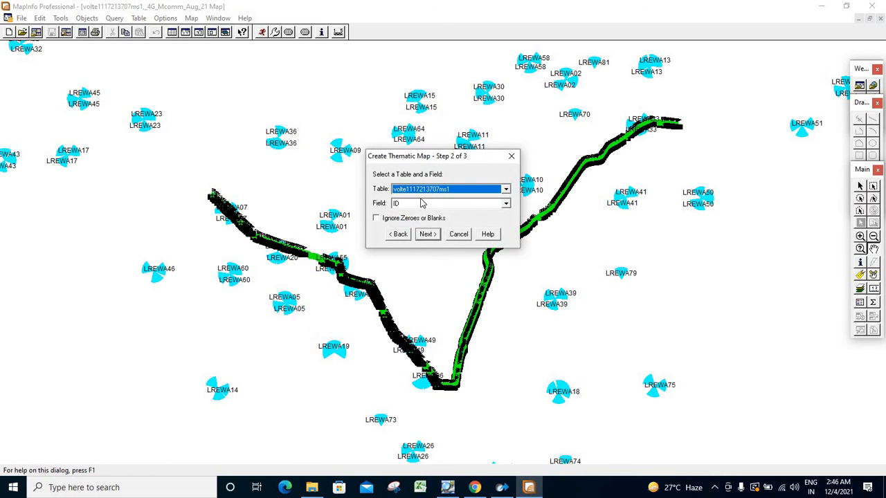
click(416, 202)
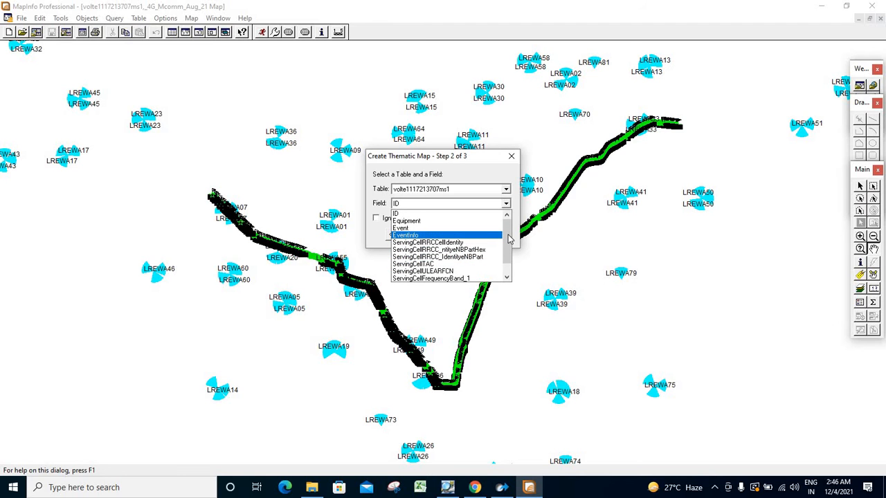
scroll(505, 256, down, 1)
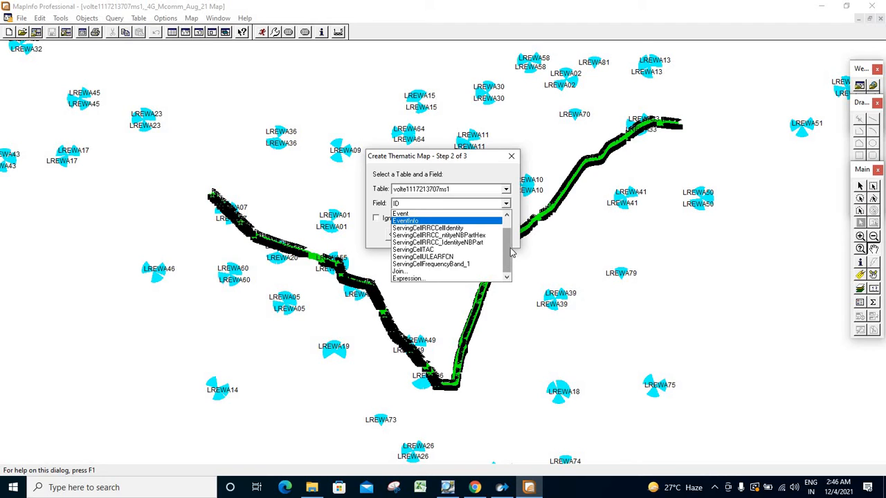
drag(511, 253, 512, 241)
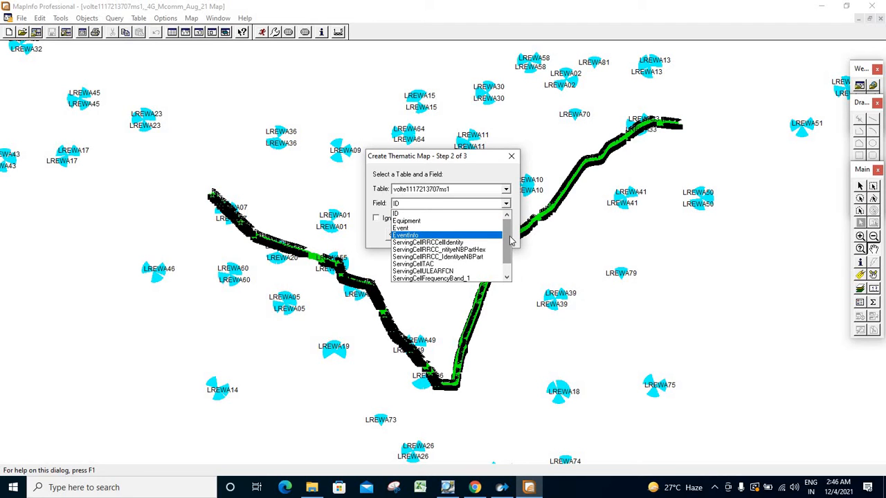
click(462, 251)
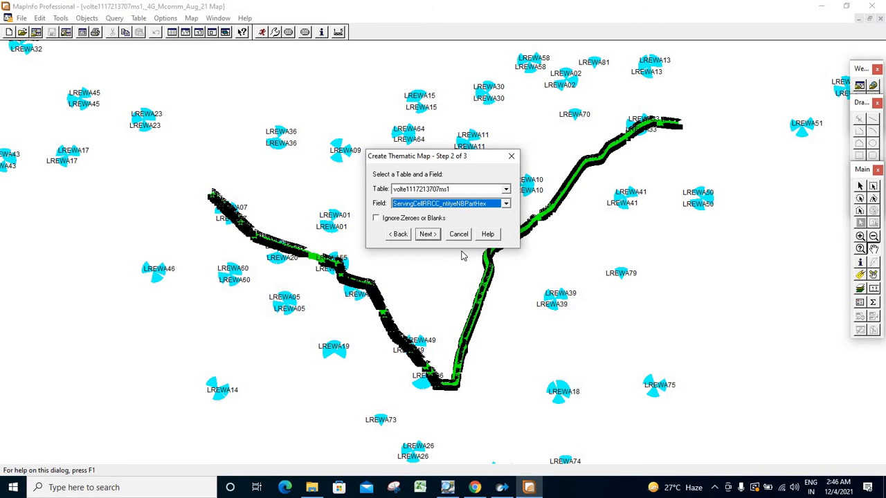
click(458, 234)
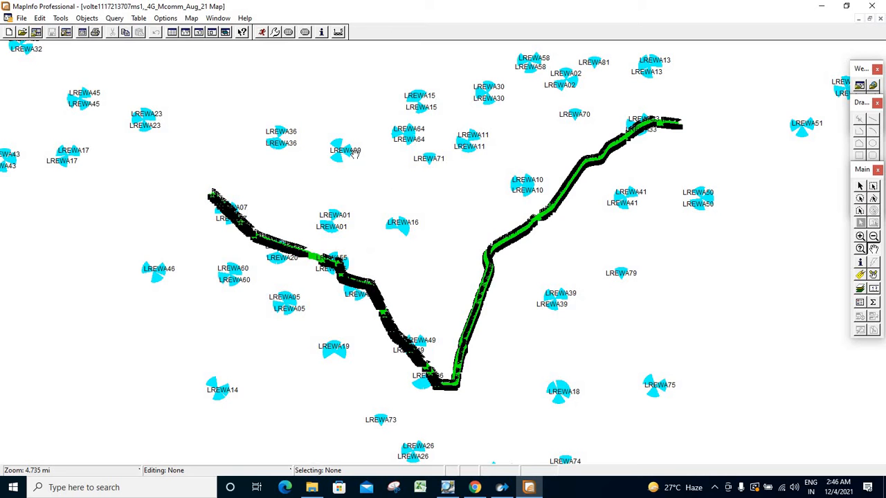
Step: Start an individual-value thematic map using the Point IndValue Default template
click(190, 19)
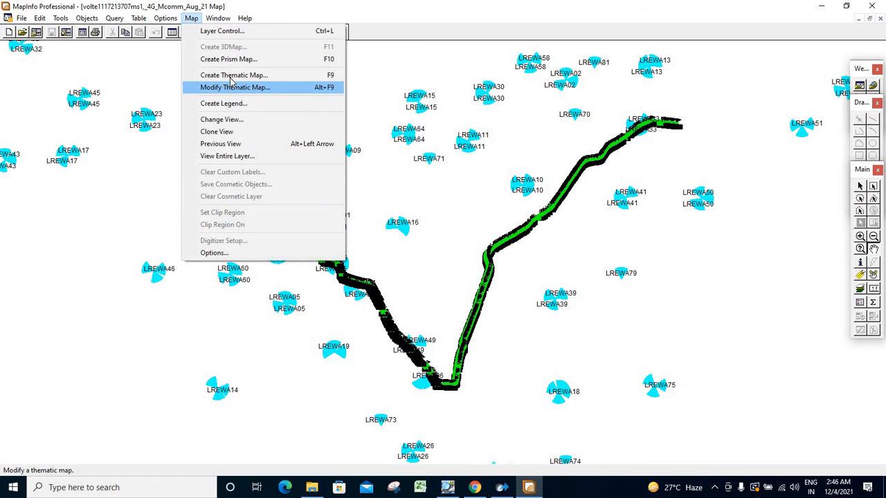
click(235, 74)
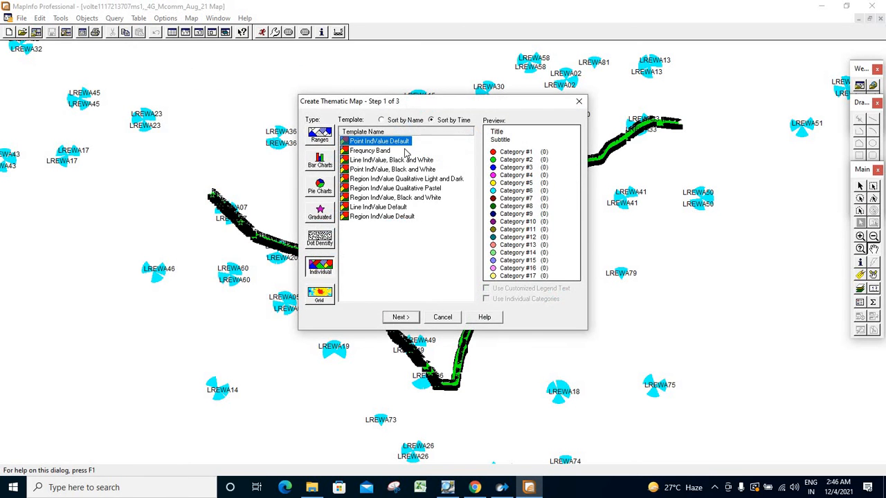
click(321, 270)
click(371, 141)
click(401, 317)
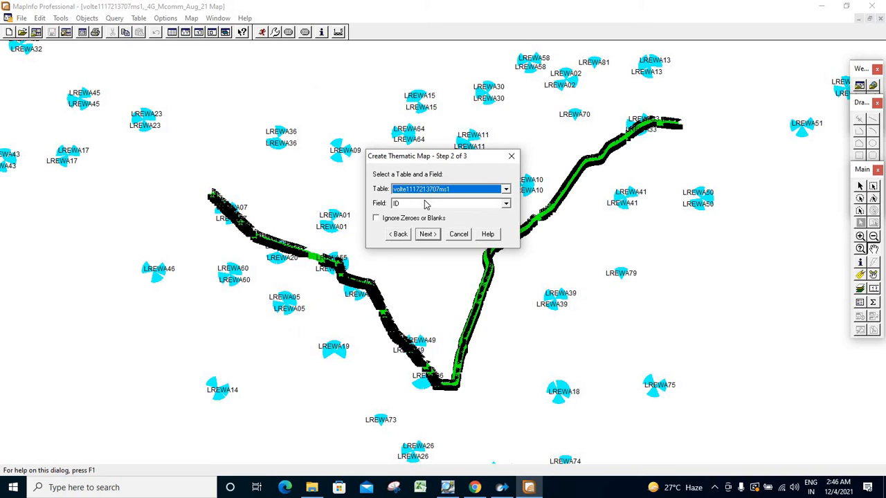
click(427, 203)
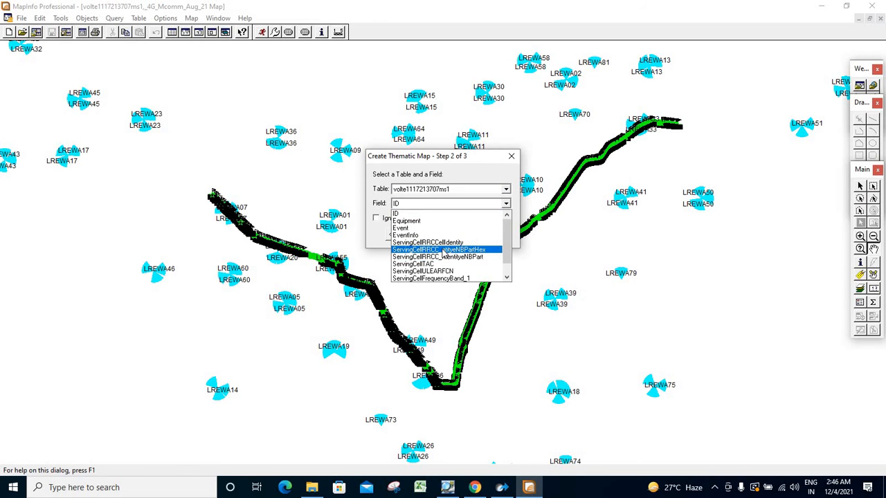
click(440, 250)
click(427, 234)
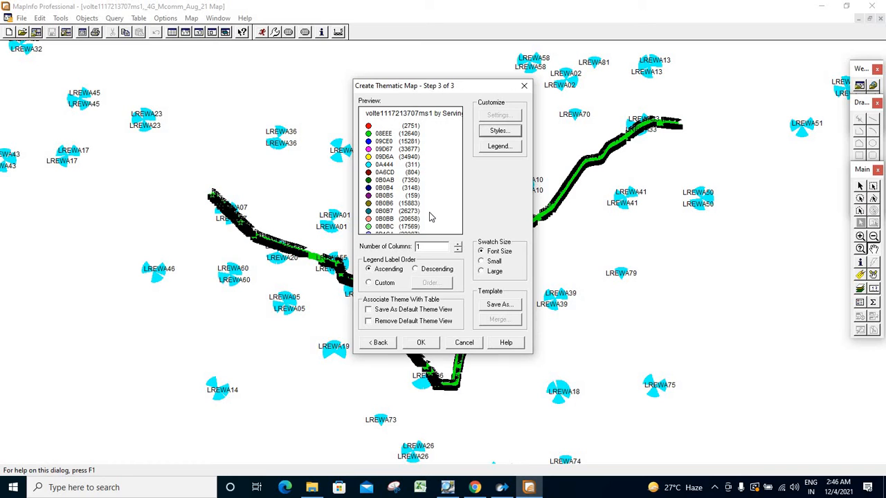
click(379, 344)
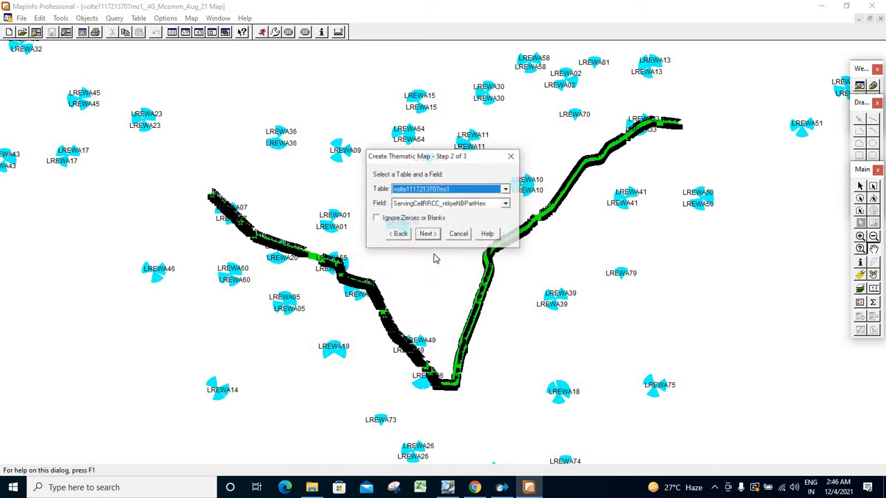
Step: Base the thematic map on the ServingCellRRCC_IdentityeNBPart field and continue to the theme preview
click(451, 205)
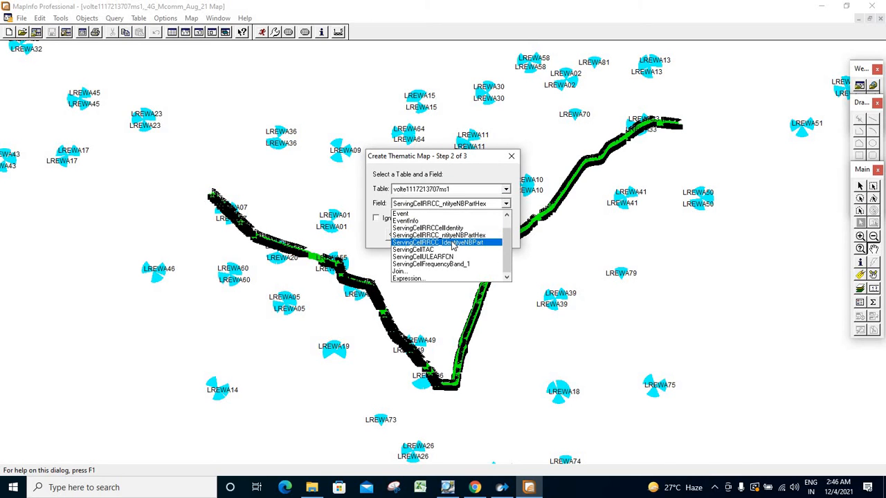
click(453, 243)
click(430, 237)
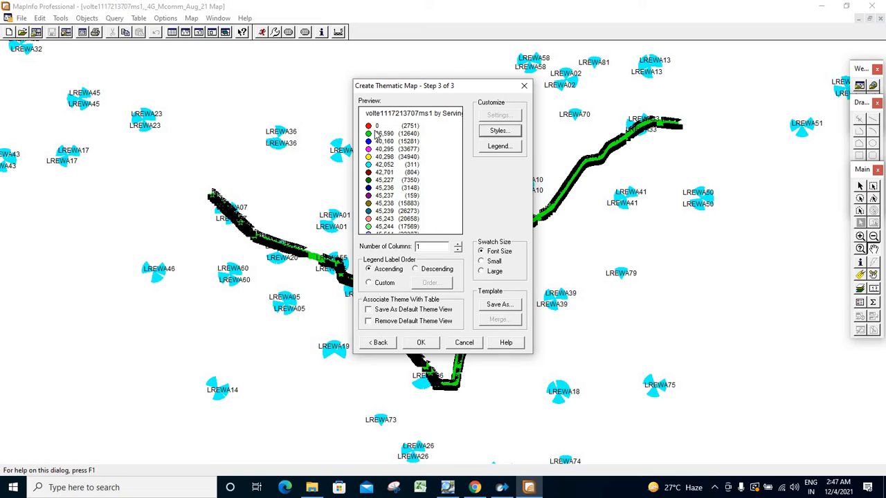
Step: Customize the individual styles by setting the symbol for value 0 to None
click(499, 132)
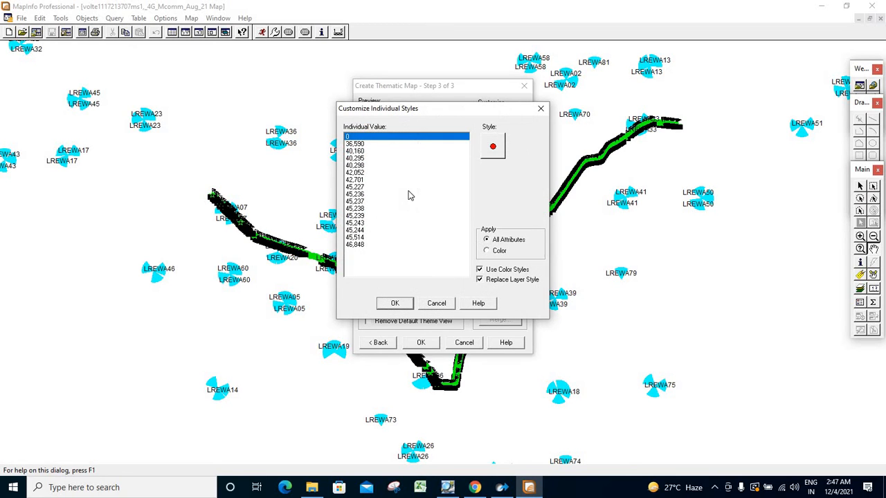
click(356, 144)
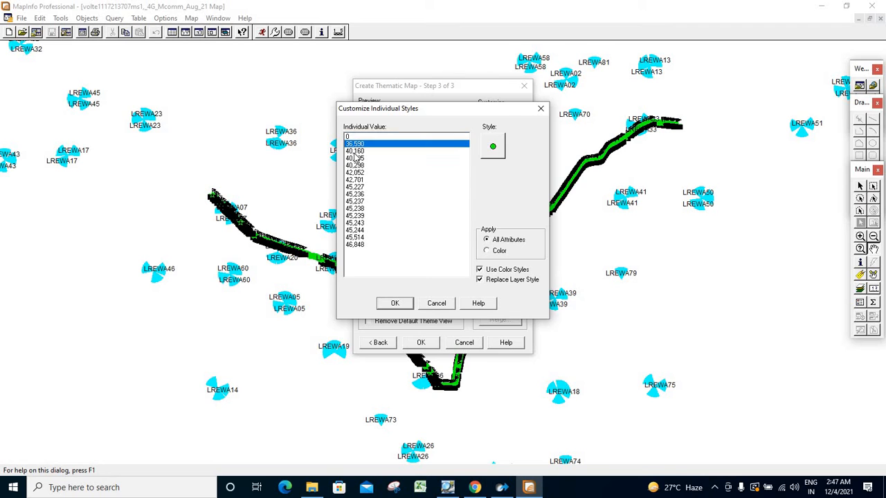
click(357, 150)
click(360, 173)
click(357, 202)
click(357, 137)
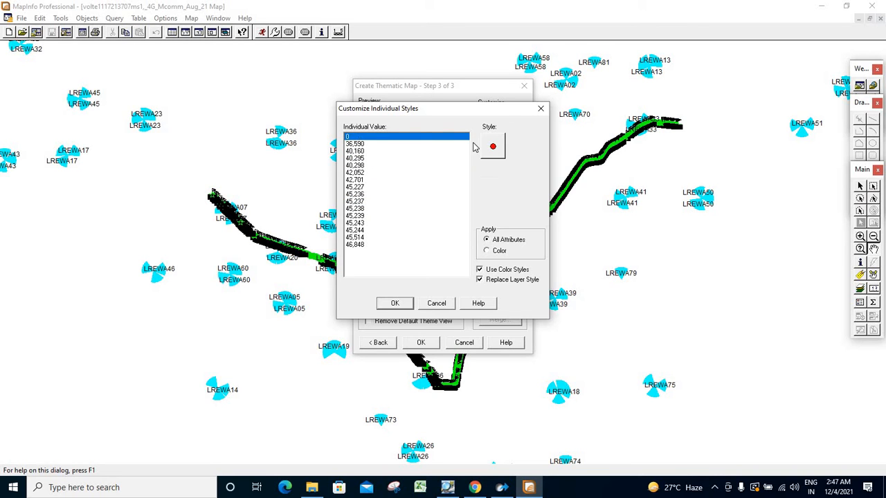
click(491, 146)
click(392, 141)
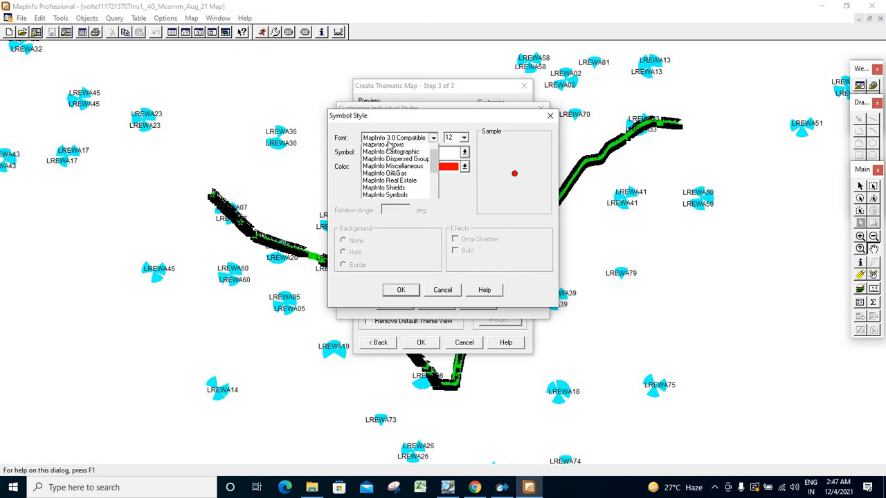
click(391, 142)
click(392, 152)
click(369, 169)
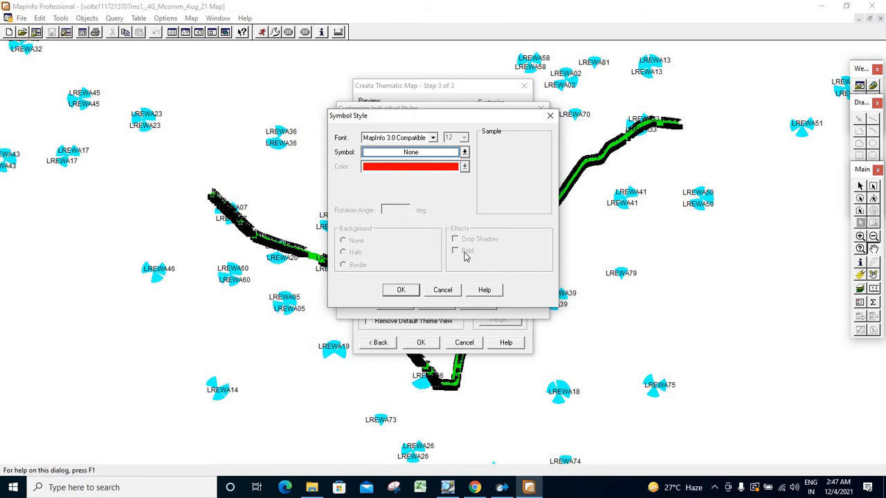
click(391, 289)
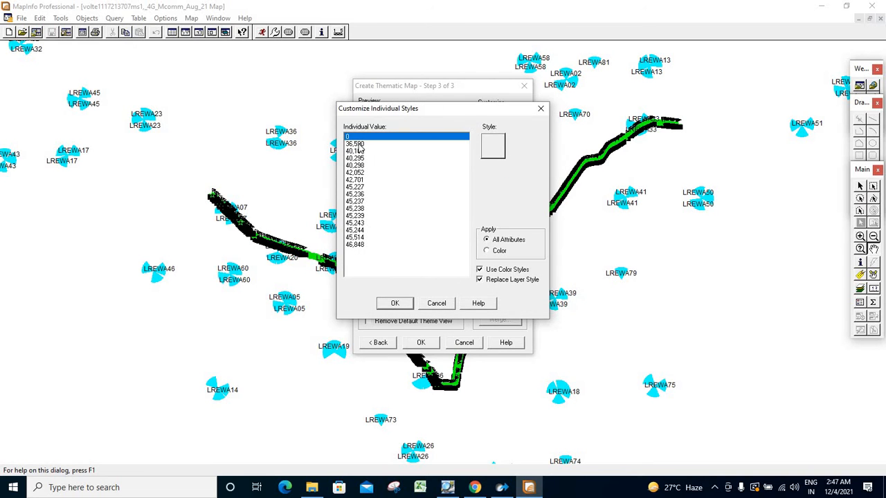
Step: Style the value 36,590 with a solid circle from the MapInfo Cartographic font at size 6
click(359, 144)
click(493, 147)
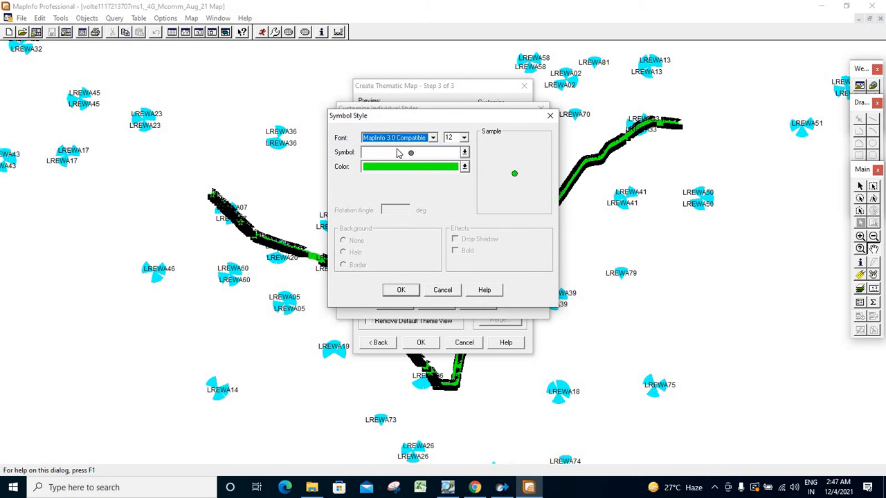
click(397, 138)
click(391, 155)
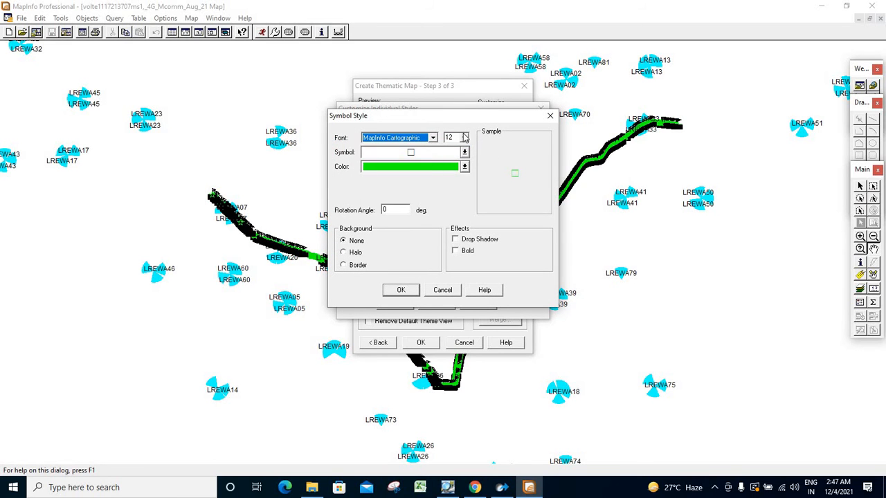
double_click(448, 137)
text(6)
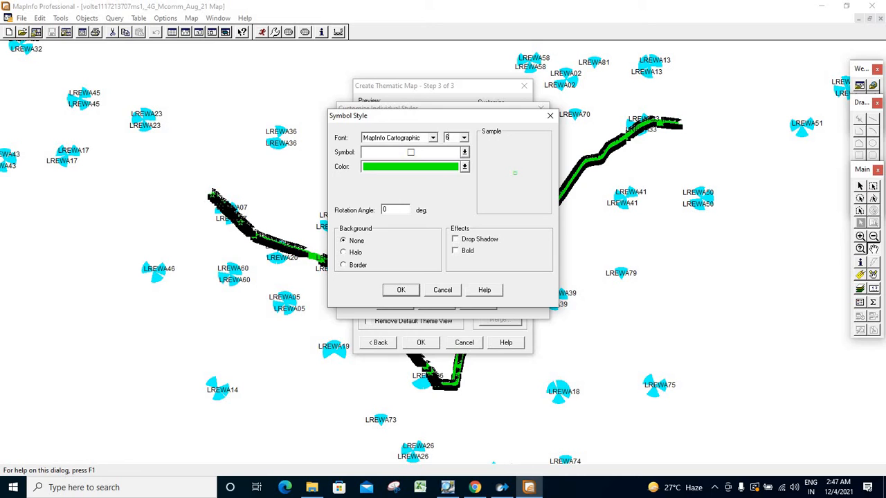
click(396, 153)
click(388, 183)
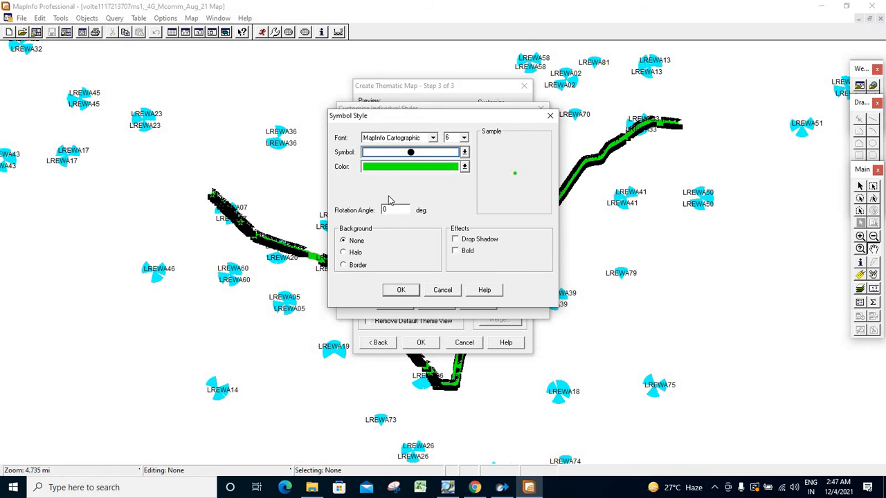
click(401, 289)
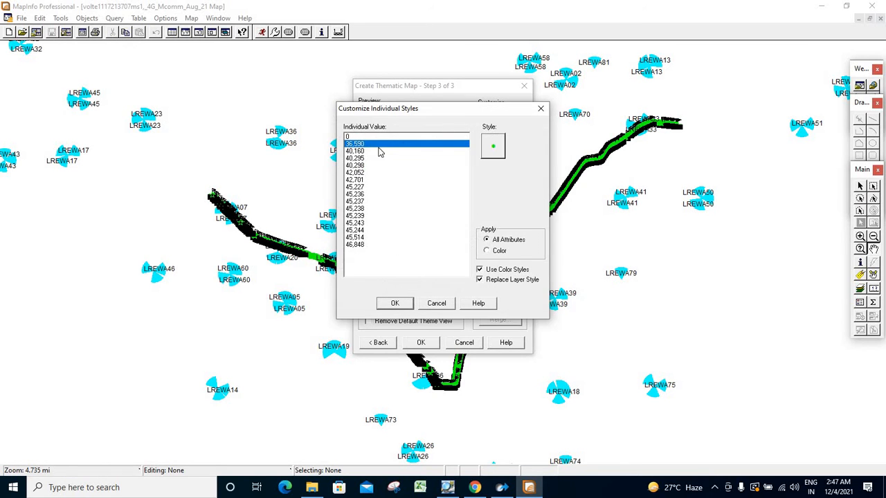
Step: Style the value 40,160 with a solid circle from the MapInfo Cartographic font at size 6
click(357, 151)
click(492, 145)
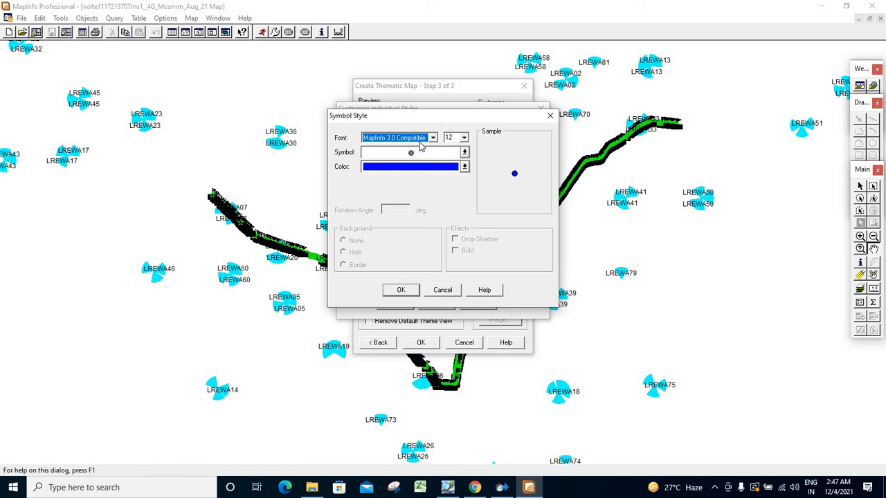
click(409, 138)
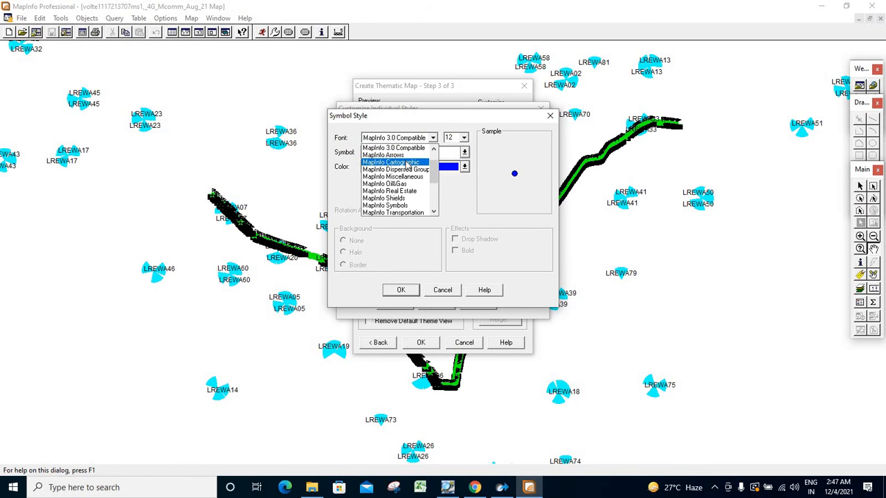
click(407, 164)
click(450, 139)
text(6)
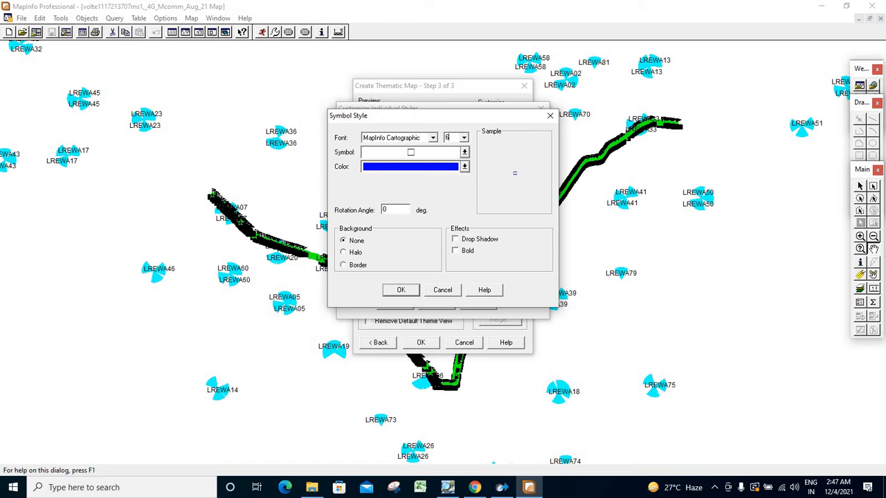
click(404, 153)
click(383, 181)
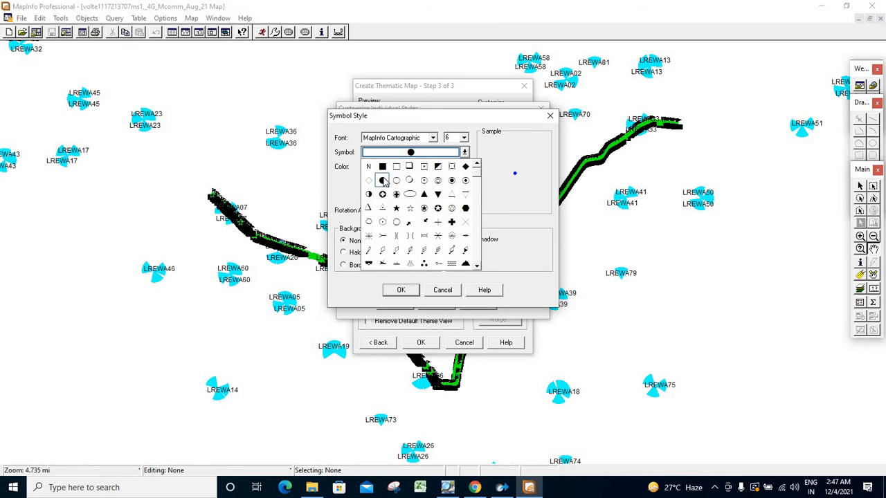
click(401, 291)
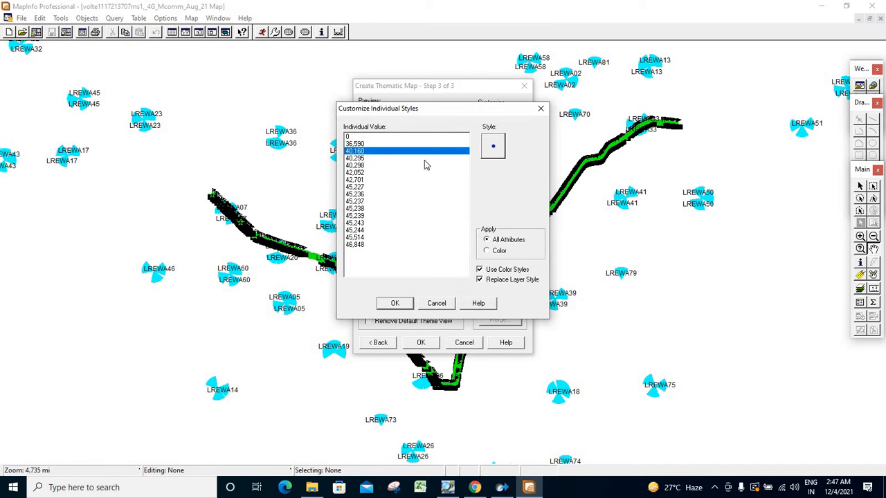
Step: Style the value 40,295 with a solid circle from the MapInfo Cartographic font at size 6
click(358, 159)
click(492, 148)
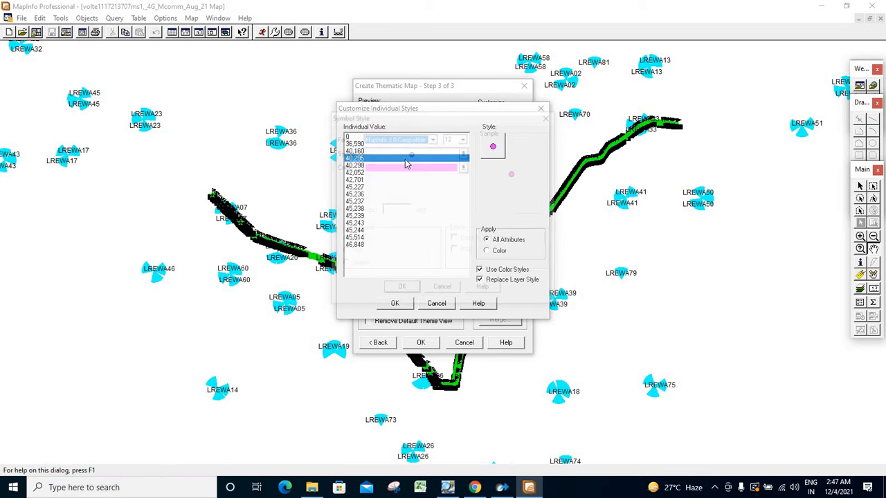
click(380, 141)
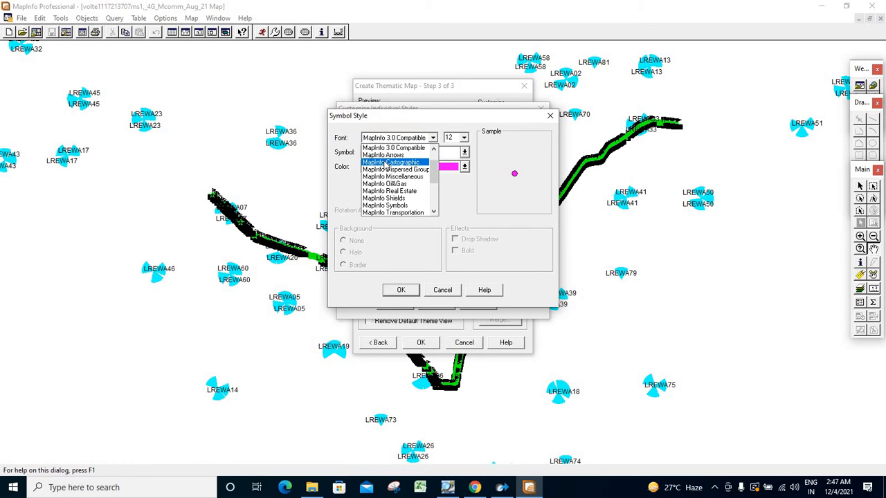
click(386, 166)
key(Tab)
text(6)
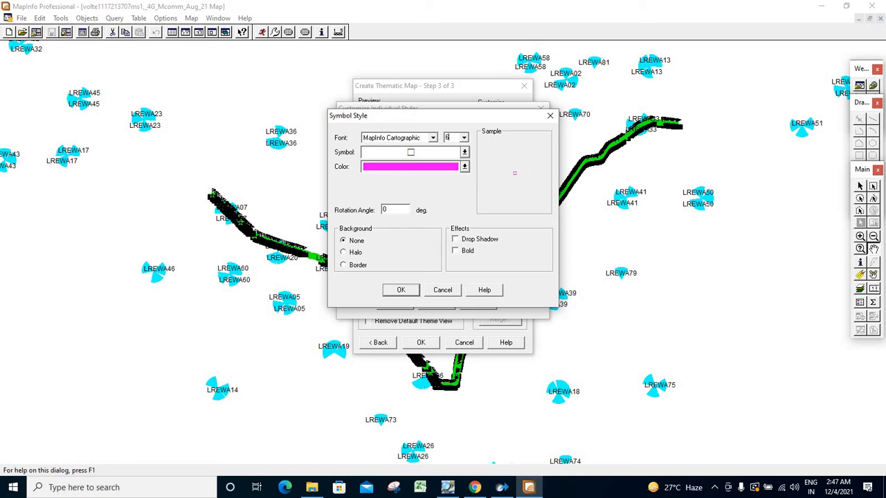
click(415, 152)
click(383, 181)
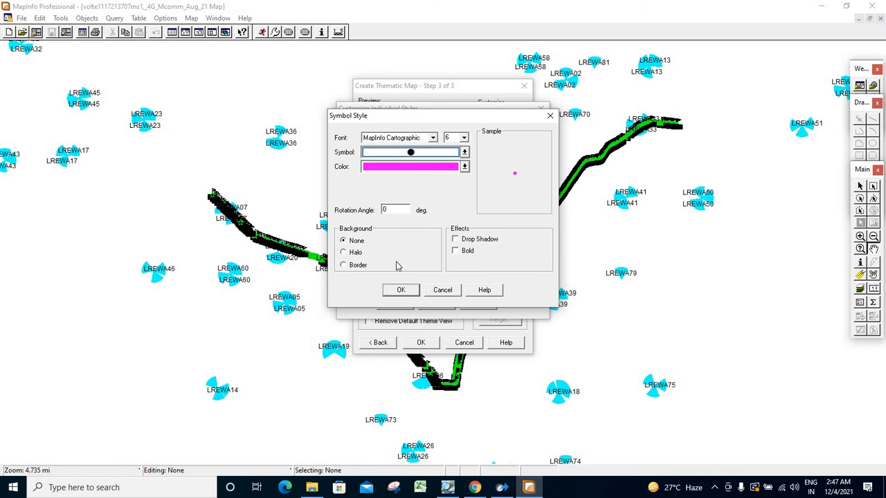
click(401, 290)
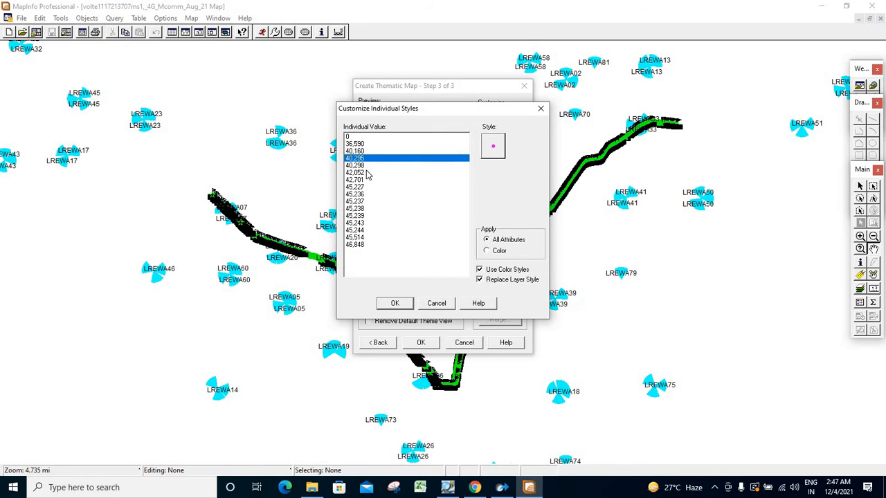
Step: Style the value 40,298 with a solid circle from the MapInfo Cartographic font at size 6
double_click(368, 172)
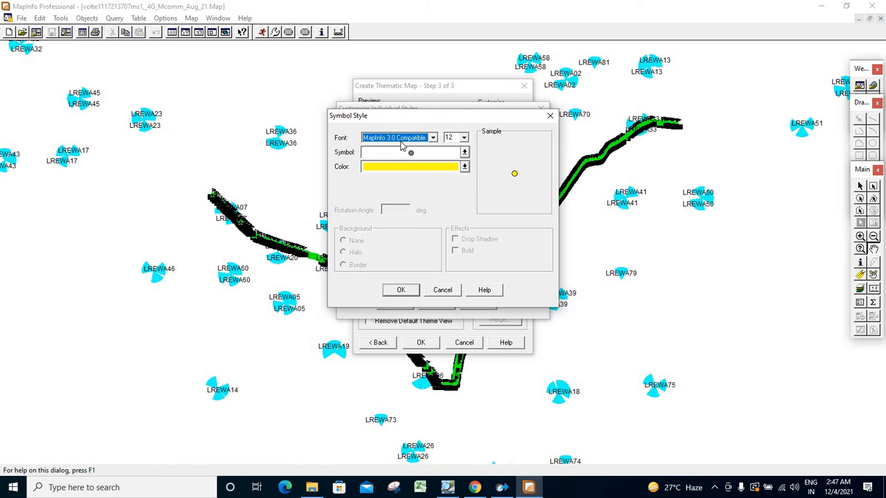
click(400, 141)
click(398, 162)
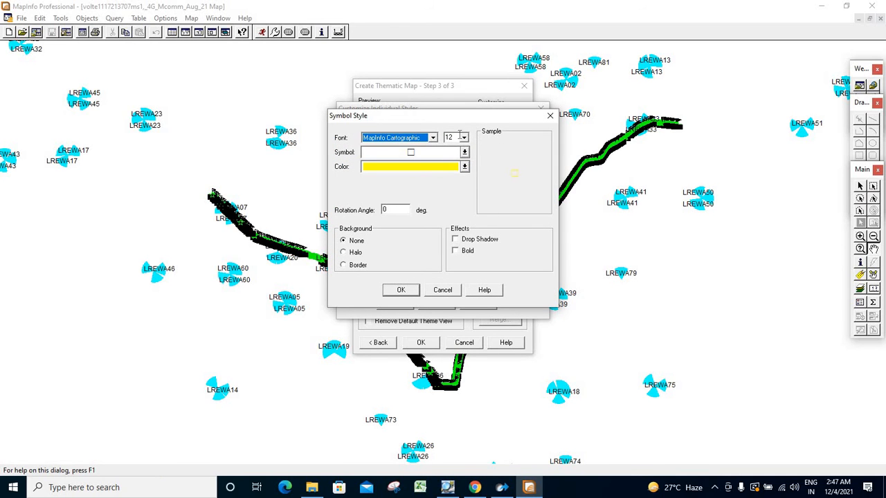
click(455, 137)
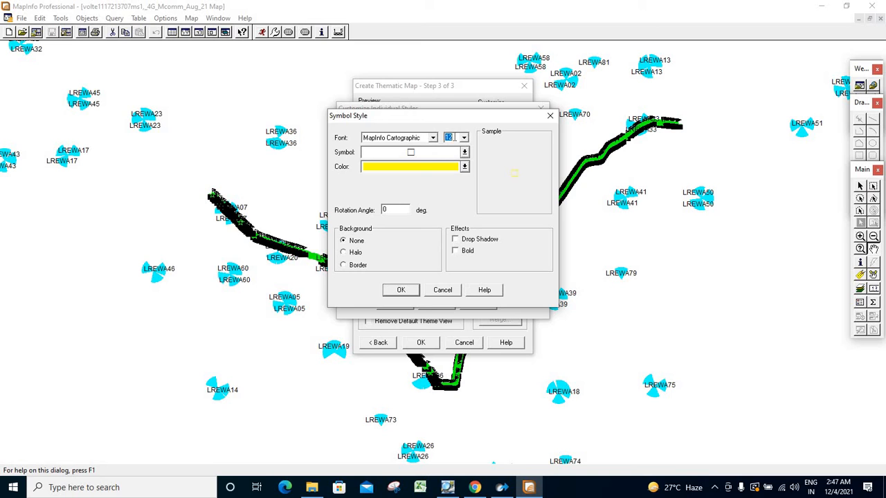
text(6)
click(385, 154)
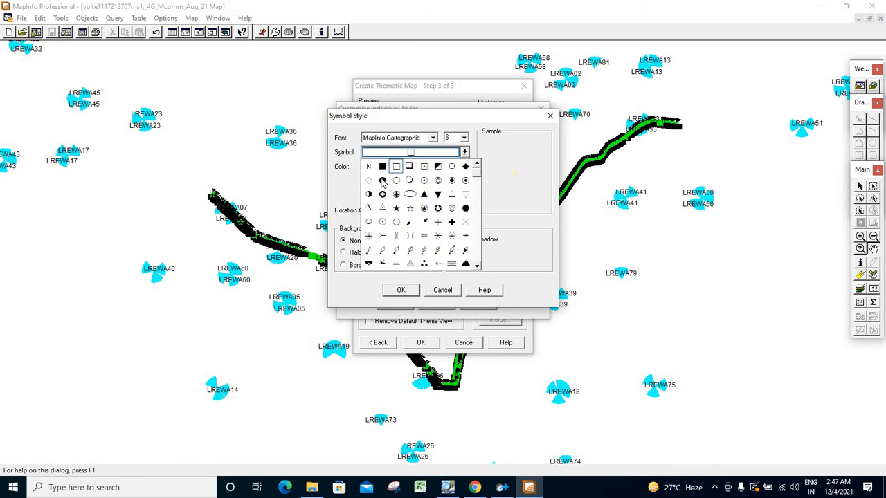
click(391, 173)
click(401, 290)
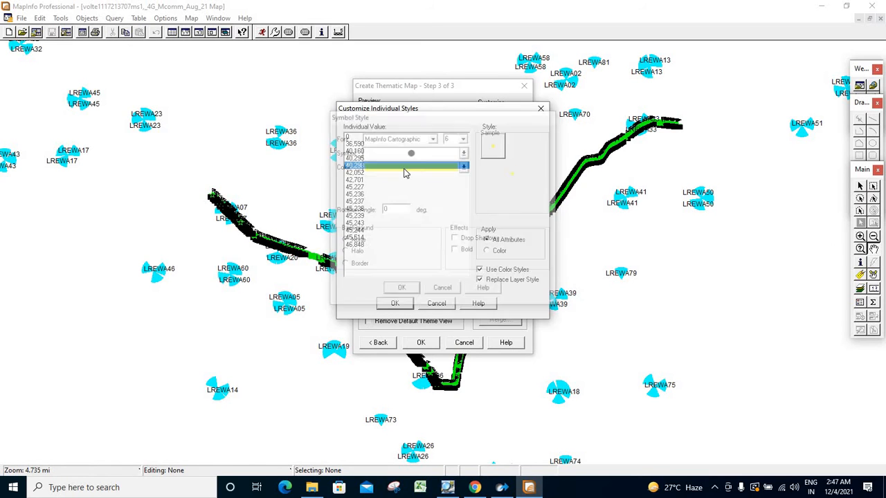
Step: Style the value 42,052 with a solid circle from the MapInfo Cartographic font at size 6
click(355, 172)
click(492, 146)
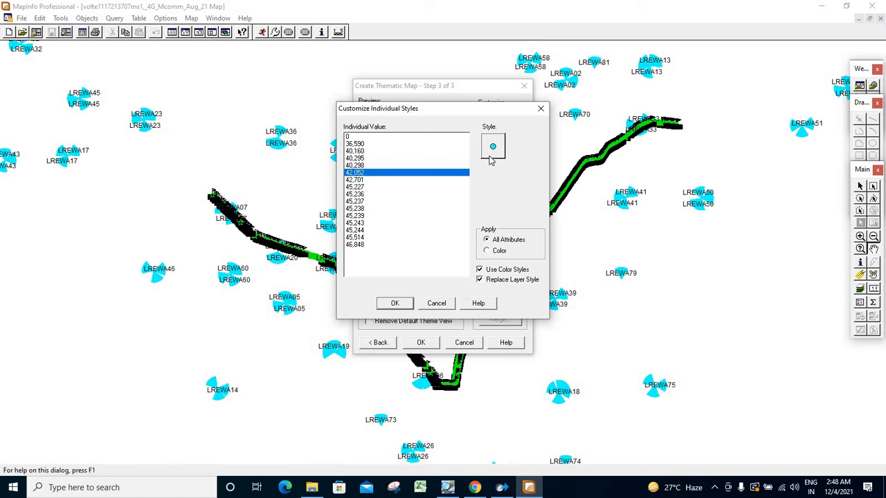
click(387, 137)
click(384, 166)
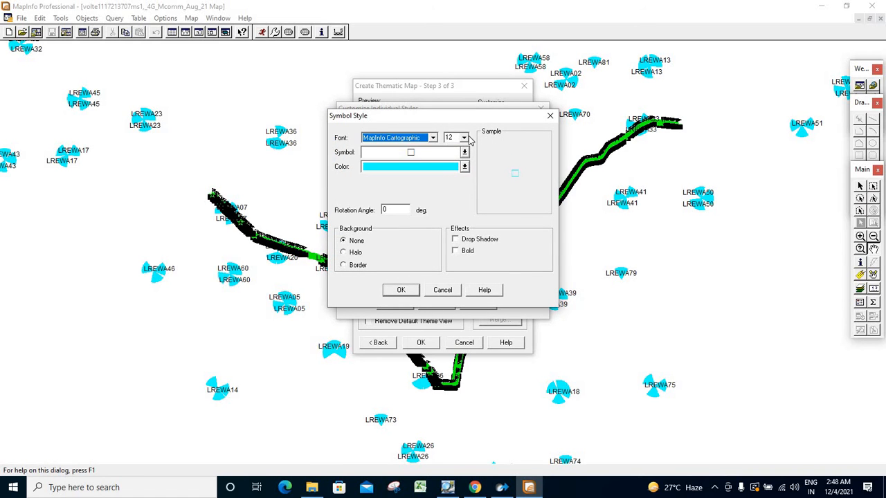
click(455, 137)
text(6)
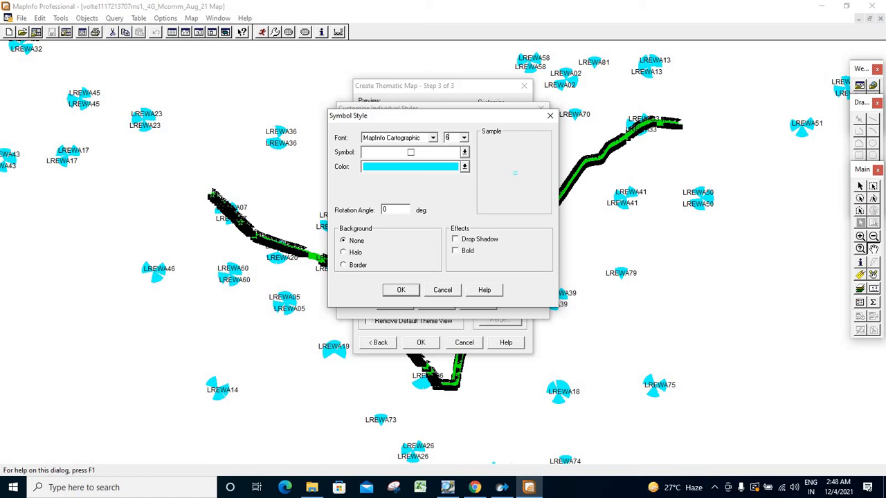
click(387, 155)
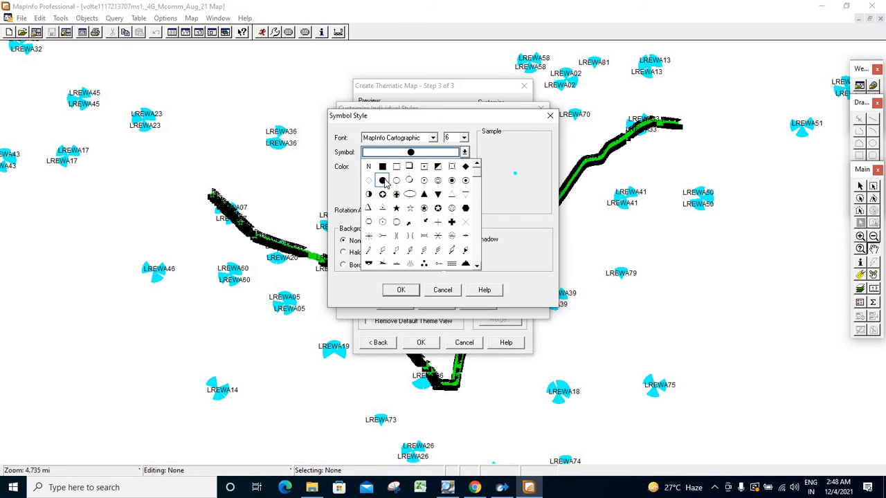
click(382, 180)
click(400, 290)
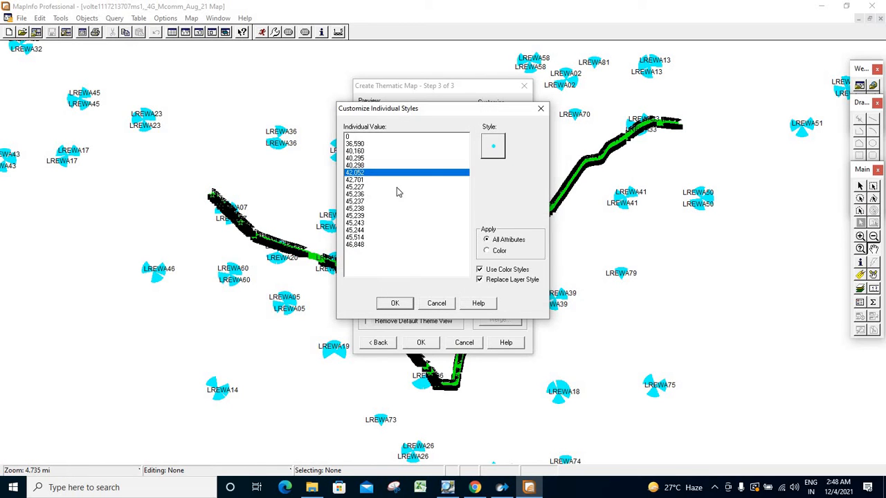
Step: Style the value 42,701 with a solid circle from the MapInfo Cartographic font at size 6
click(367, 179)
click(492, 152)
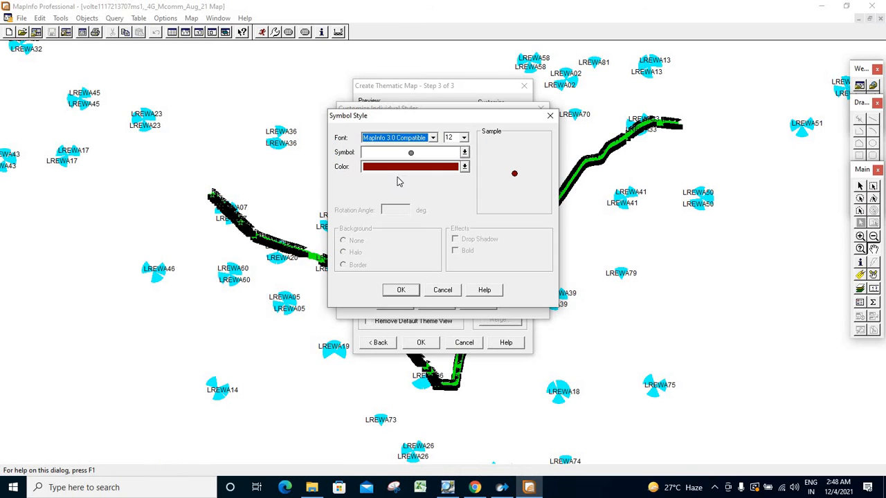
click(392, 138)
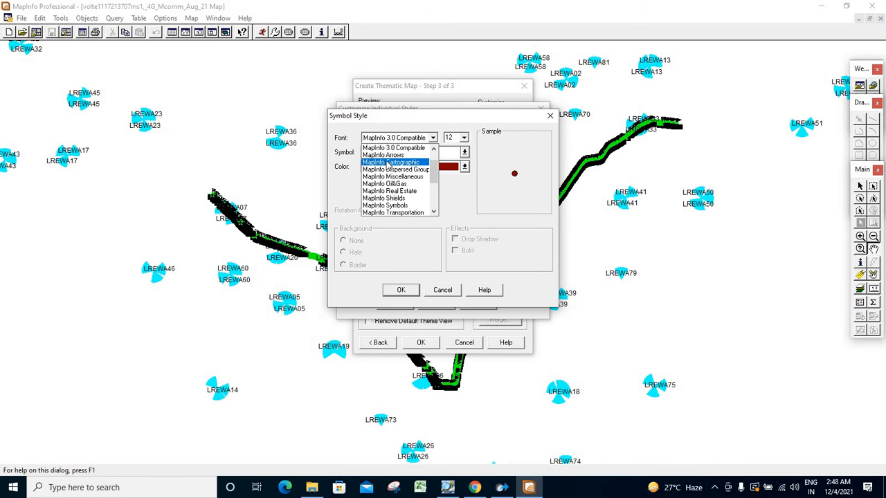
click(389, 163)
click(413, 153)
click(383, 180)
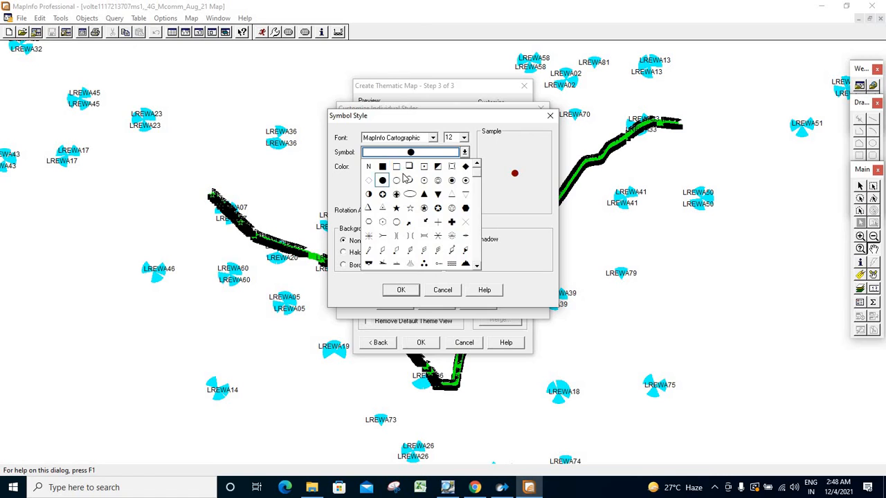
double_click(451, 137)
text(6)
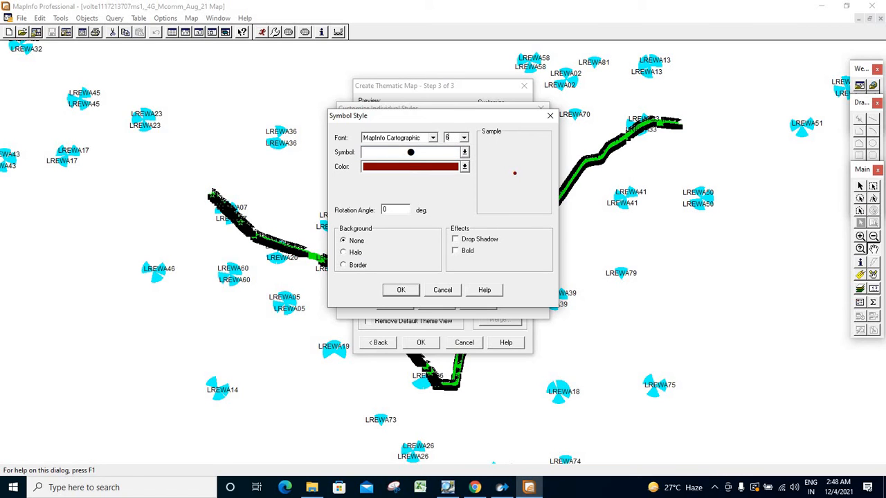
click(401, 290)
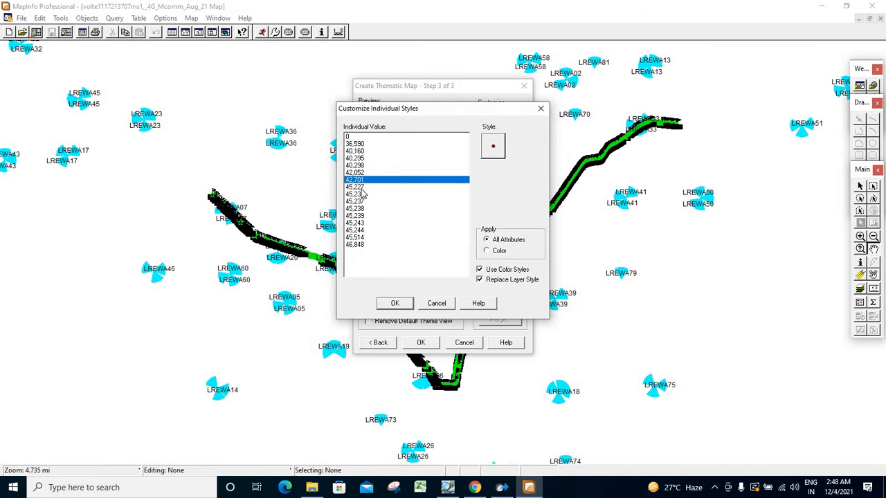
Step: Style the value 45,227 with a solid circle from the MapInfo Cartographic font at size 6
click(367, 188)
click(493, 146)
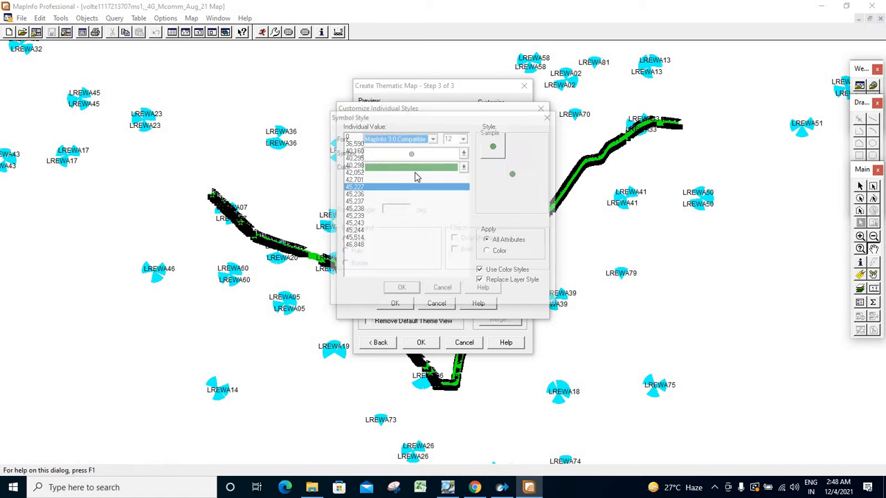
click(394, 168)
click(394, 168)
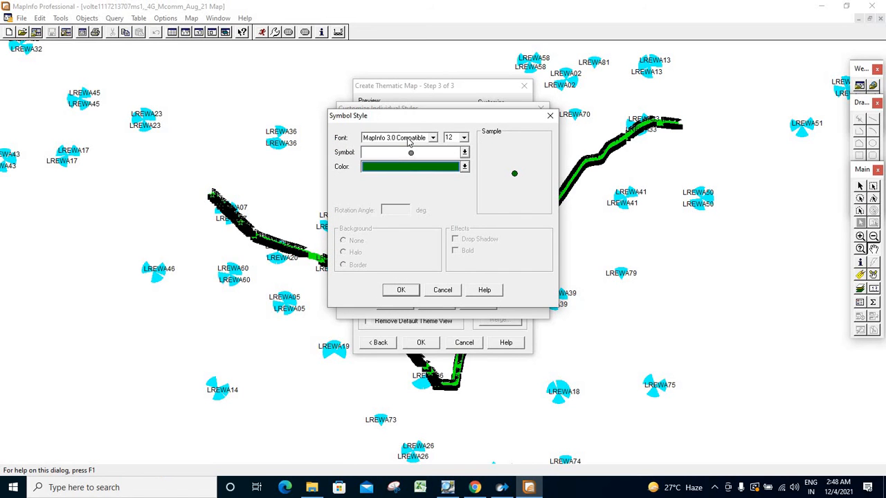
click(409, 139)
click(394, 162)
click(429, 154)
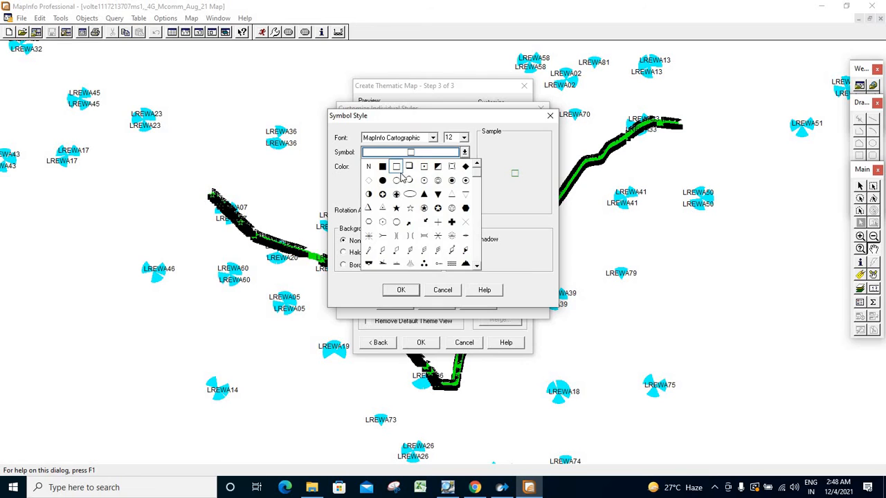
click(442, 152)
click(456, 137)
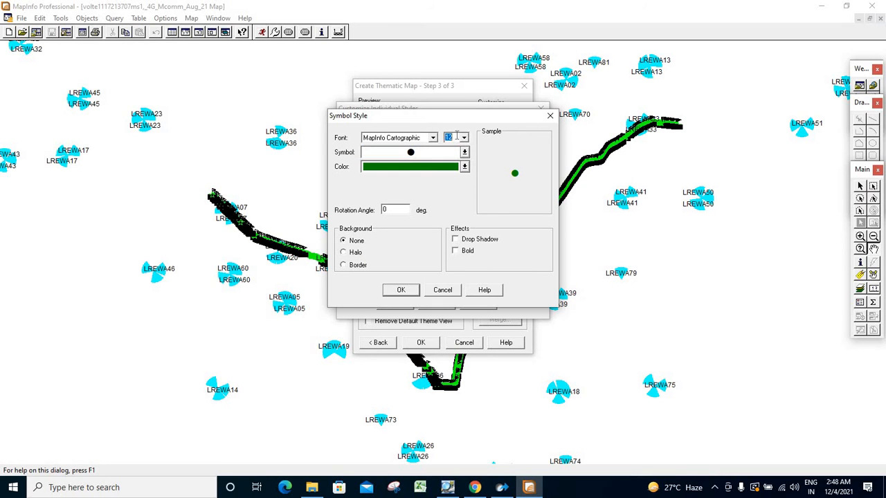
text(6)
click(400, 290)
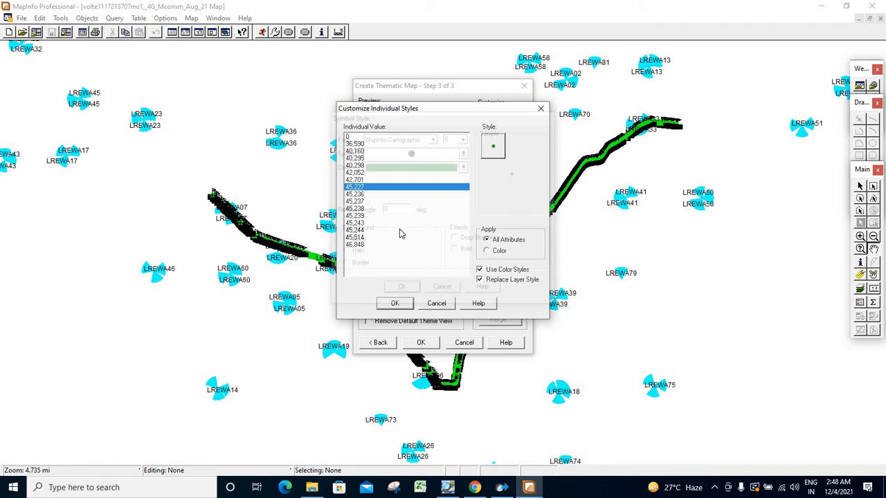
Step: Style the value 45,236 with a solid circle from the MapInfo Cartographic font at size 6
click(358, 196)
click(495, 149)
click(386, 140)
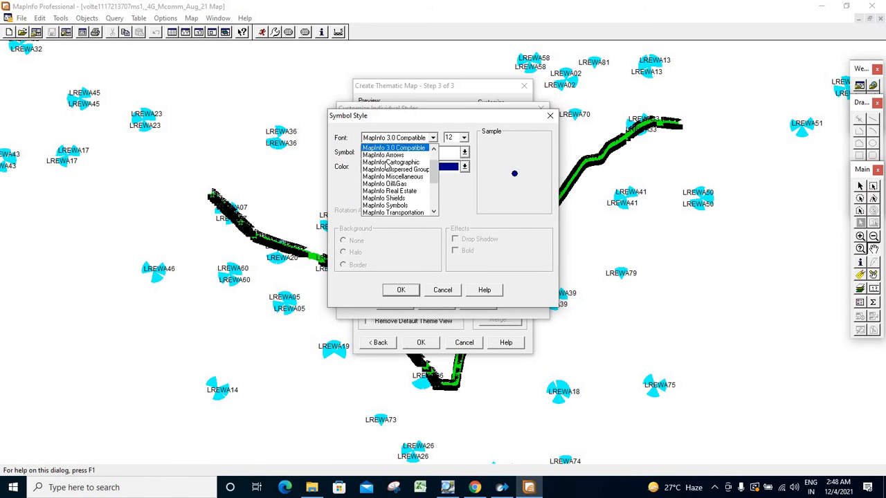
click(388, 163)
key(Tab)
text(6)
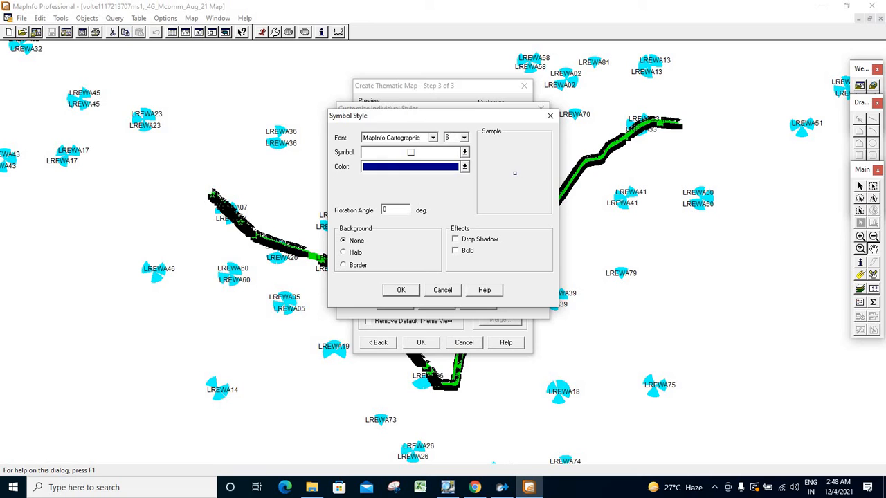
click(381, 155)
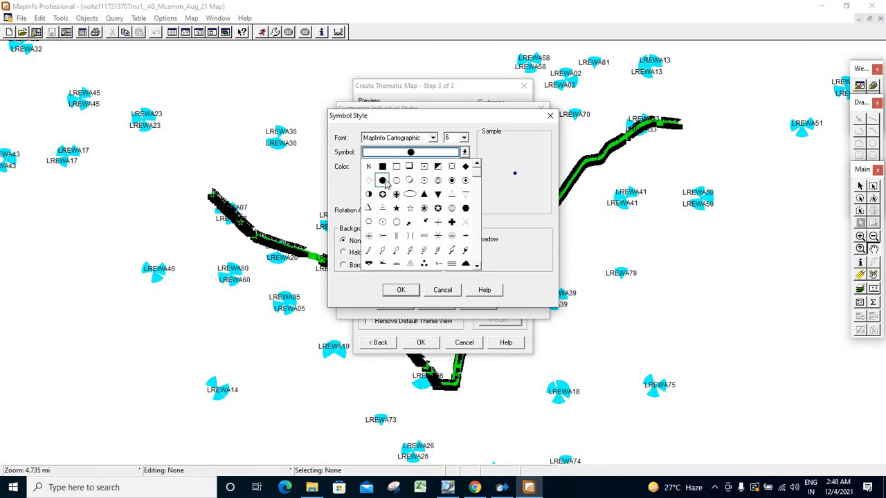
click(383, 180)
click(400, 290)
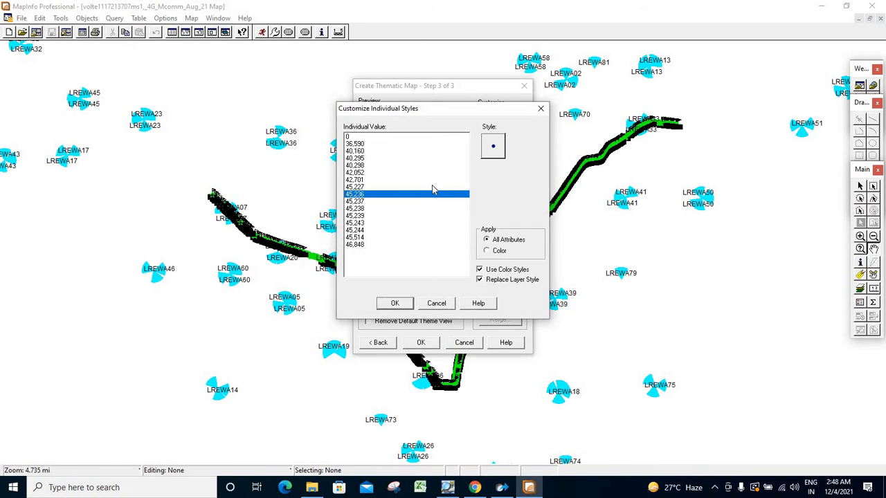
Step: Style the value 45,237 with a solid circle from the MapInfo Cartographic font at size 6
click(373, 201)
click(492, 147)
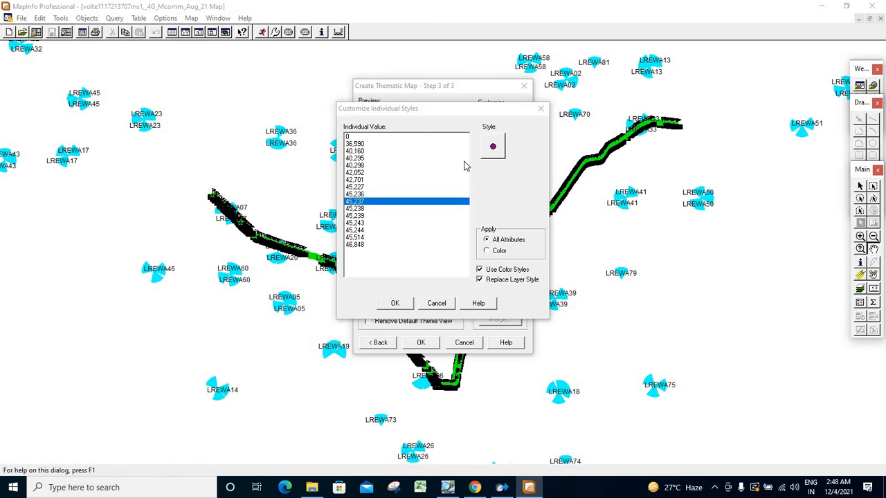
click(374, 139)
click(386, 156)
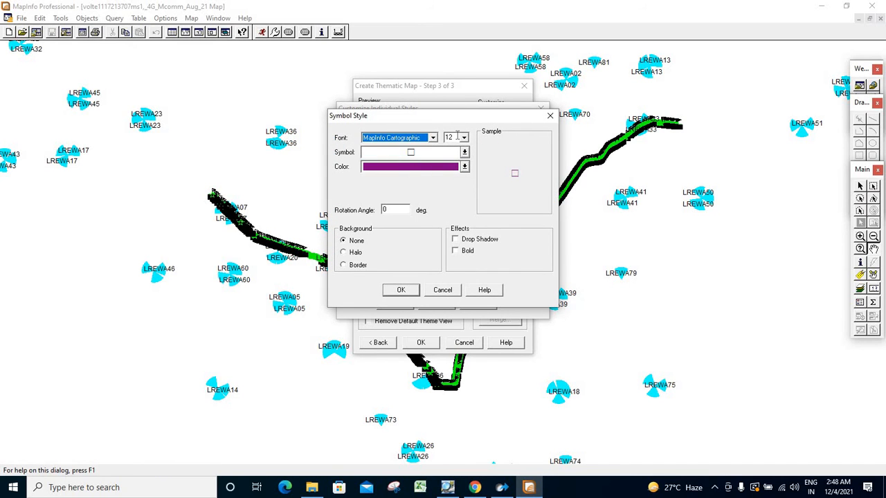
click(457, 136)
text(6)
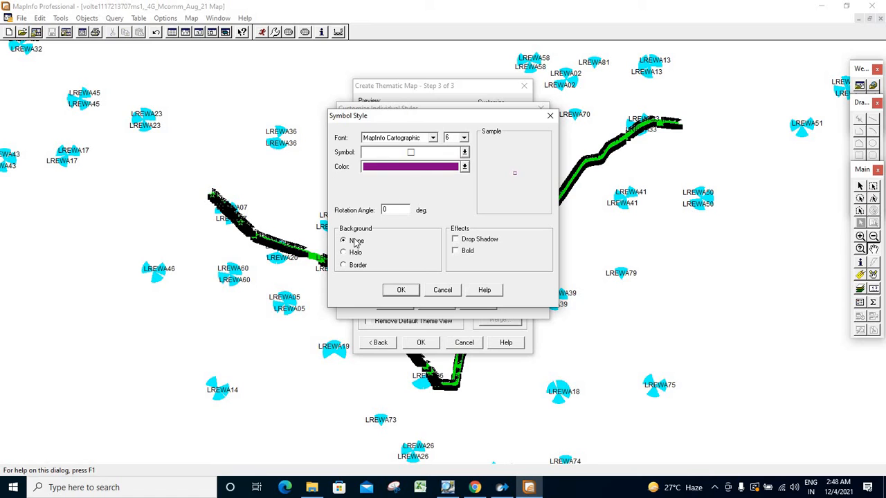
click(379, 152)
click(387, 188)
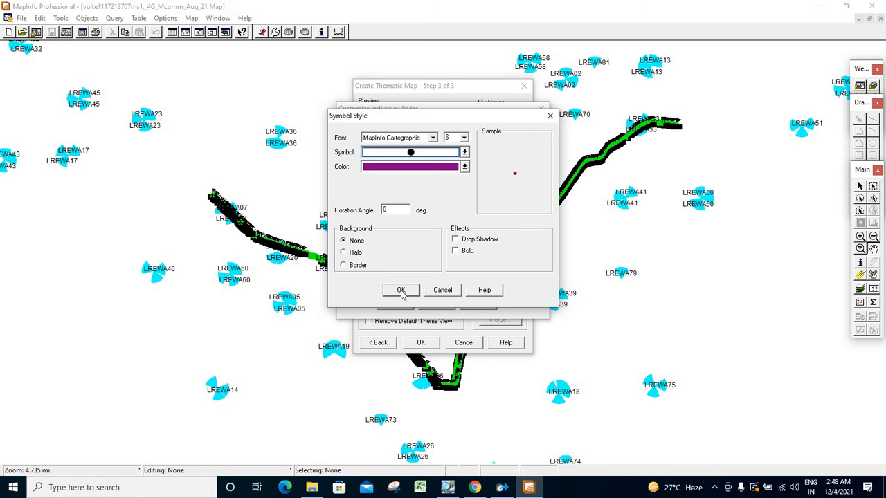
click(401, 292)
Step: Style the value 45,238 with a solid circle from the MapInfo Cartographic font at size 6
click(357, 211)
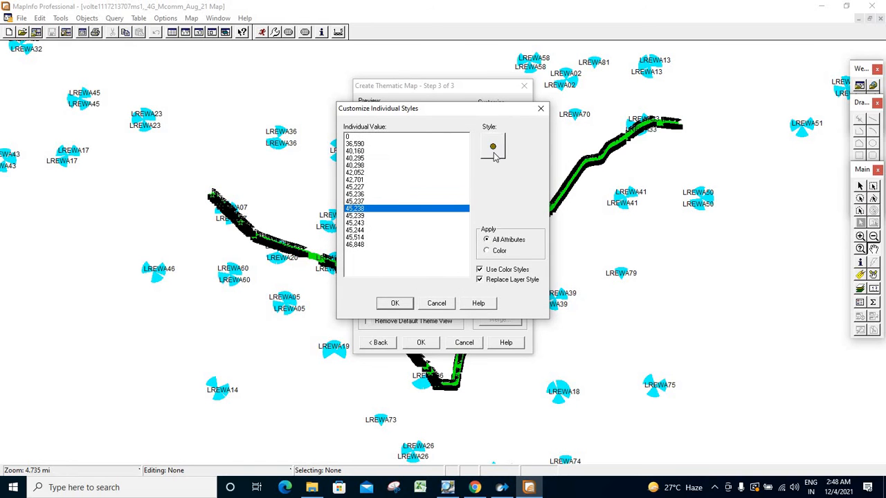
click(492, 145)
click(398, 138)
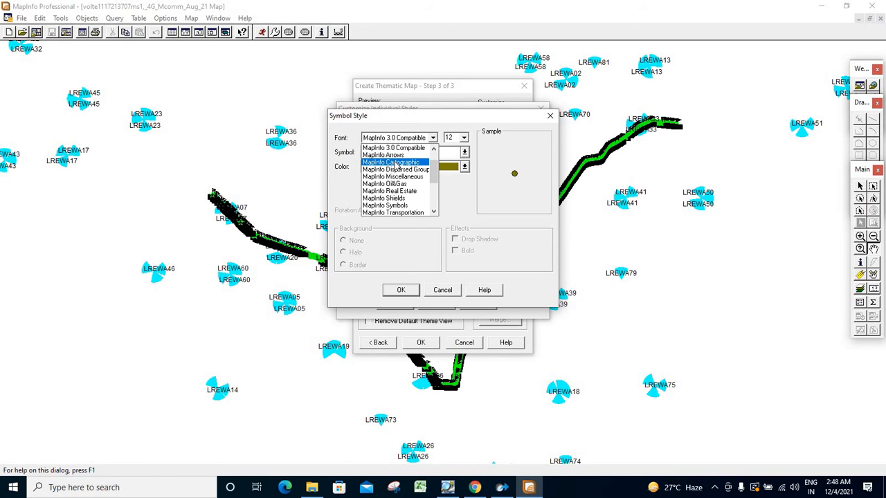
click(391, 162)
click(451, 139)
text(6)
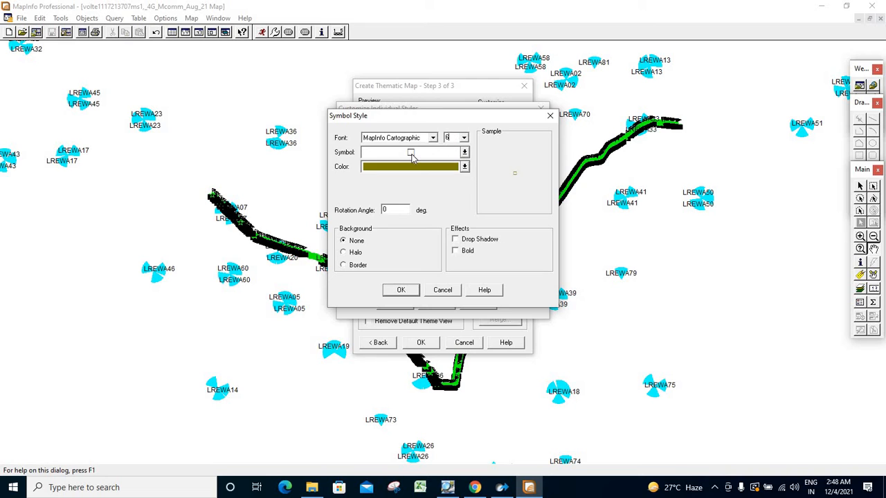
click(411, 154)
click(399, 183)
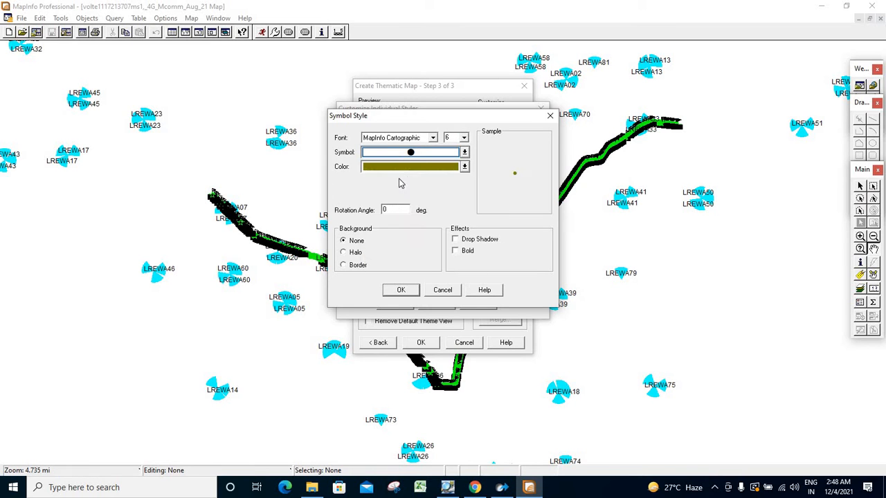
click(399, 291)
Step: Style the value 45,239 with a solid circle from the MapInfo Cartographic font at size 6
click(369, 215)
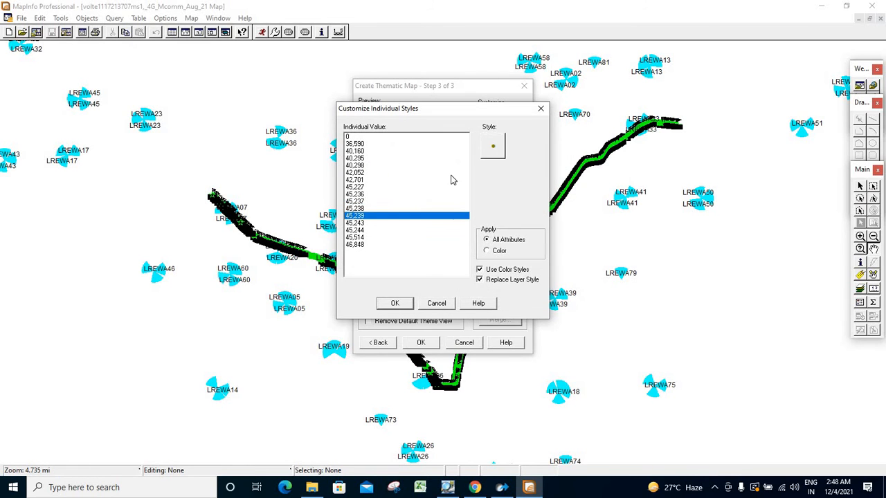
click(489, 151)
click(405, 138)
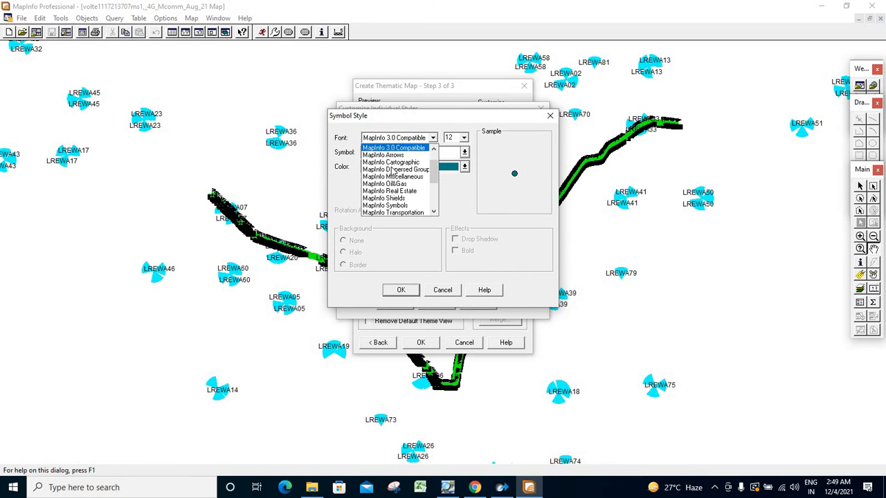
click(391, 162)
click(448, 139)
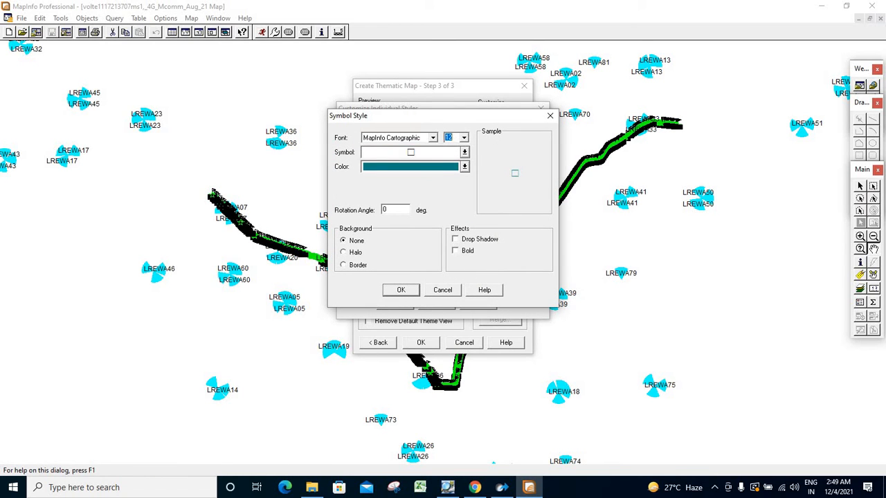
text(6)
click(406, 154)
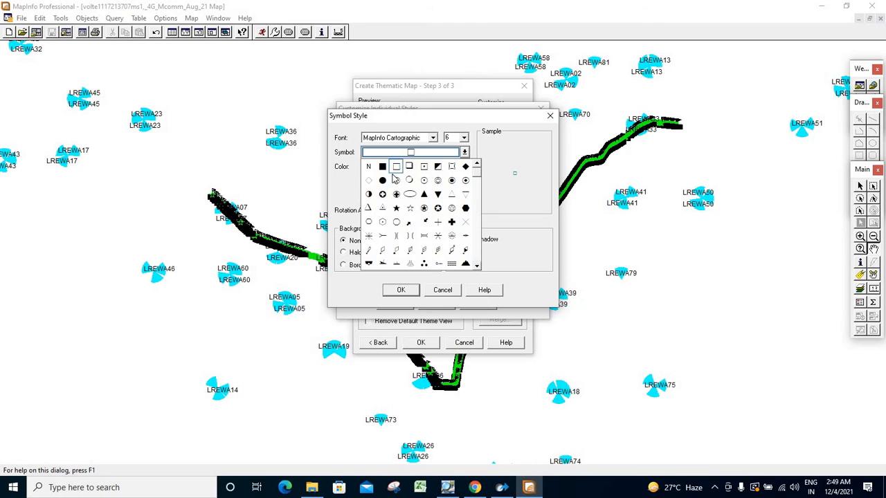
click(382, 180)
click(399, 291)
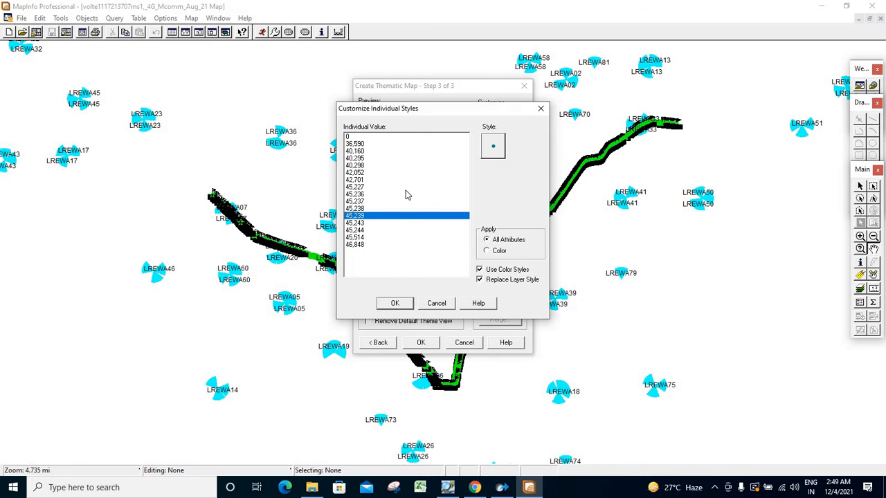
Step: Style the value 45,243 with a solid circle from the MapInfo Cartographic font at size 6
click(368, 223)
click(497, 147)
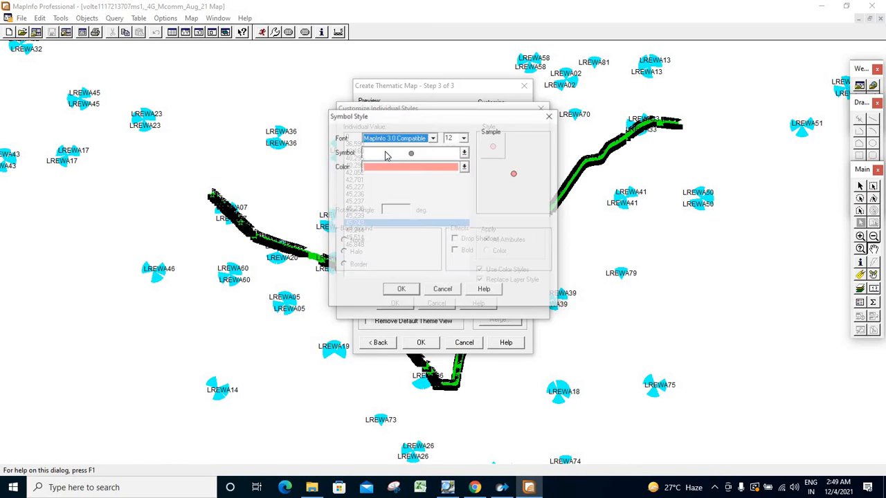
click(398, 138)
click(406, 161)
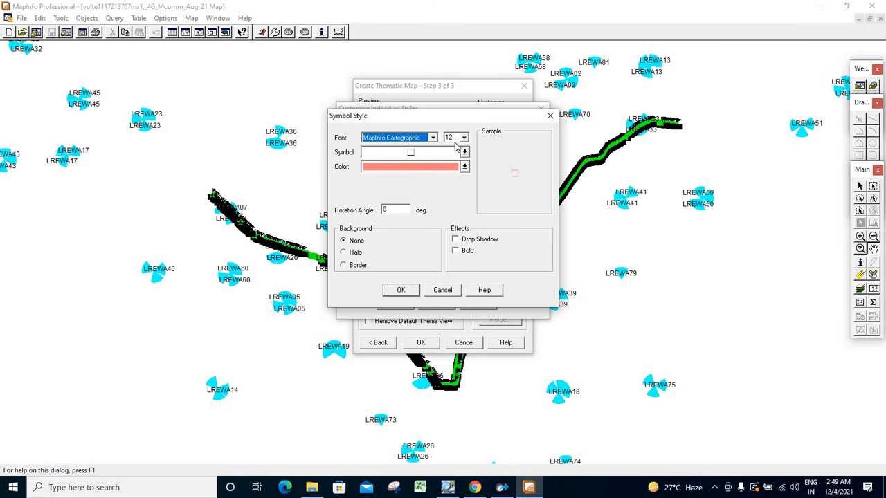
click(454, 138)
text(6)
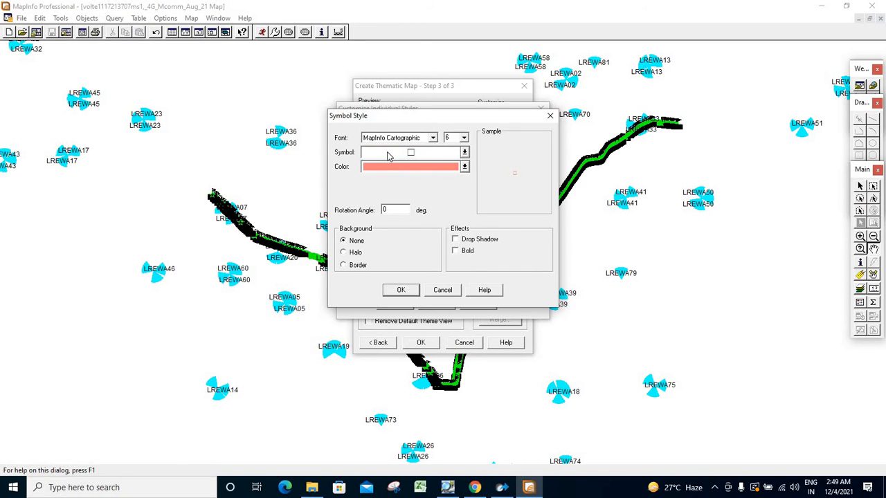
click(389, 154)
click(383, 181)
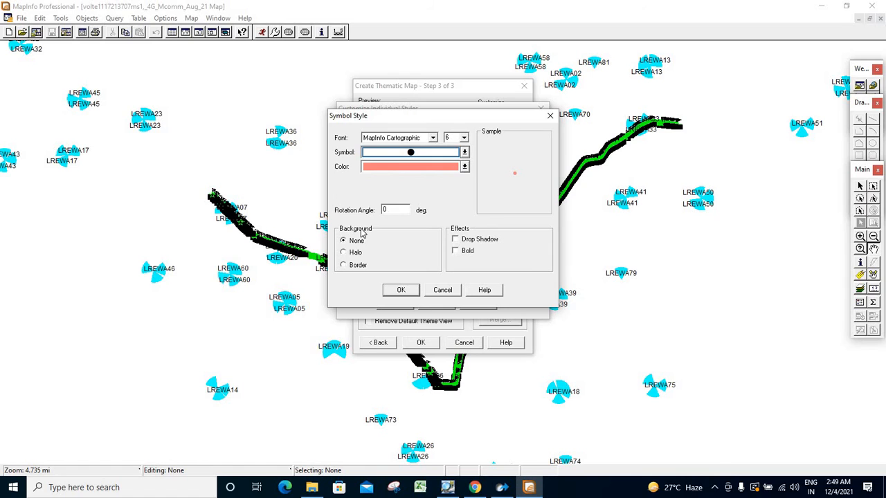
click(403, 291)
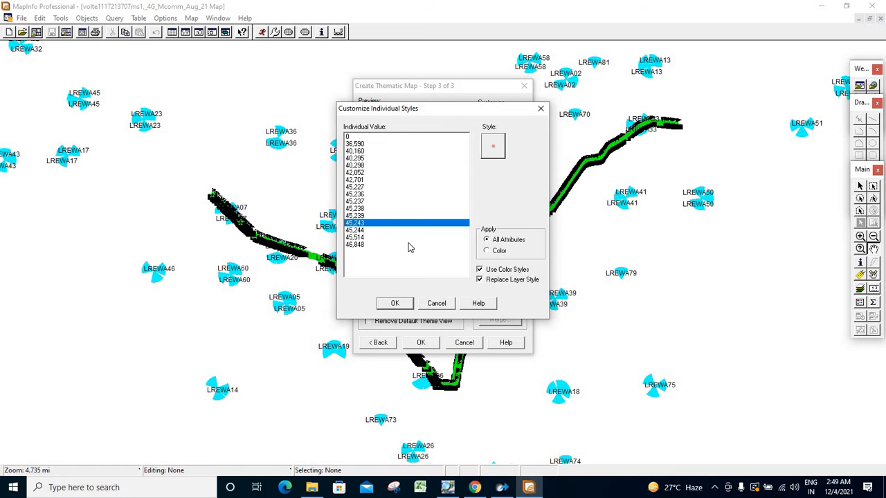
Step: Style the value 45,244 with a solid circle from the MapInfo Cartographic font at size 6
click(490, 146)
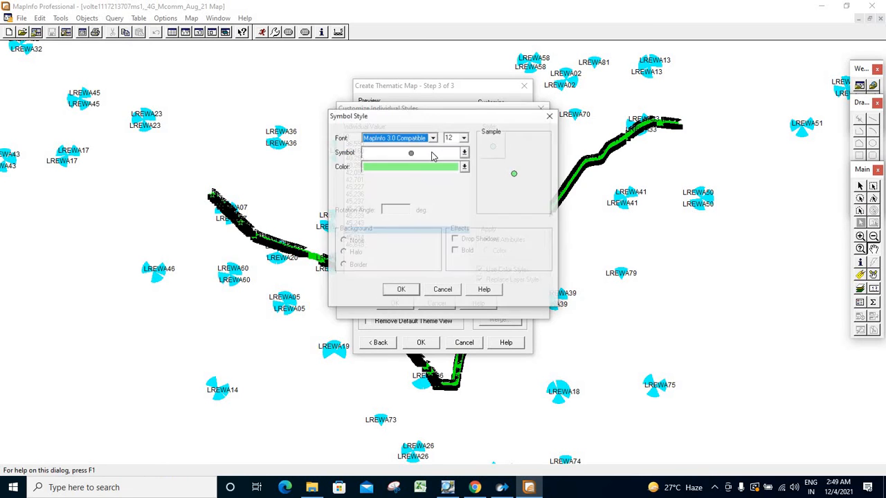
click(397, 139)
click(392, 163)
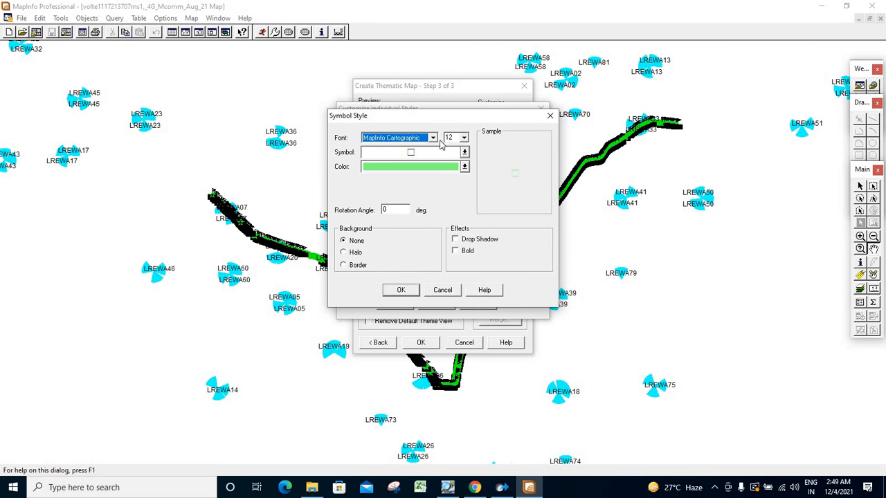
click(451, 137)
text(6)
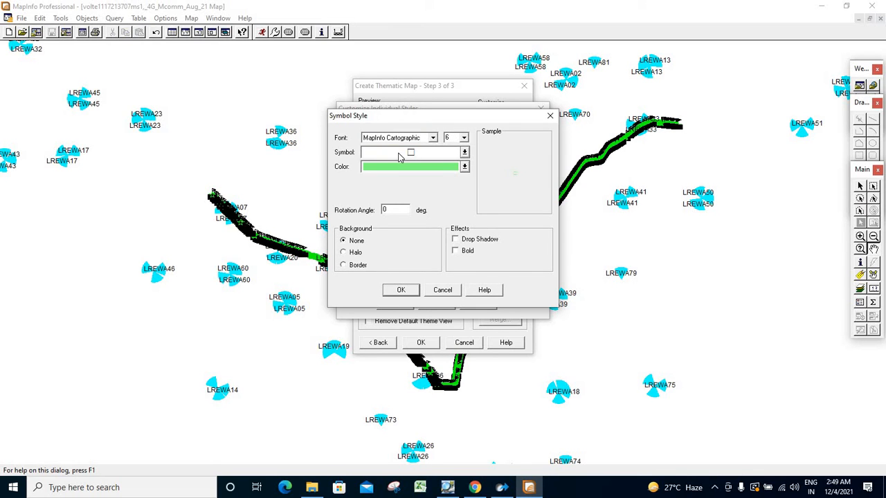
click(401, 154)
click(385, 194)
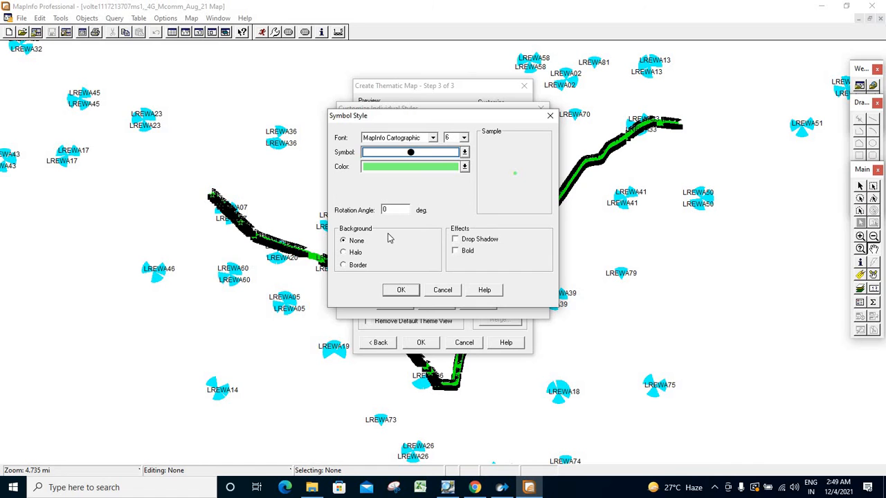
click(401, 290)
Step: Style the value 45,514 with a solid circle from the MapInfo Cartographic font at size 6
click(356, 238)
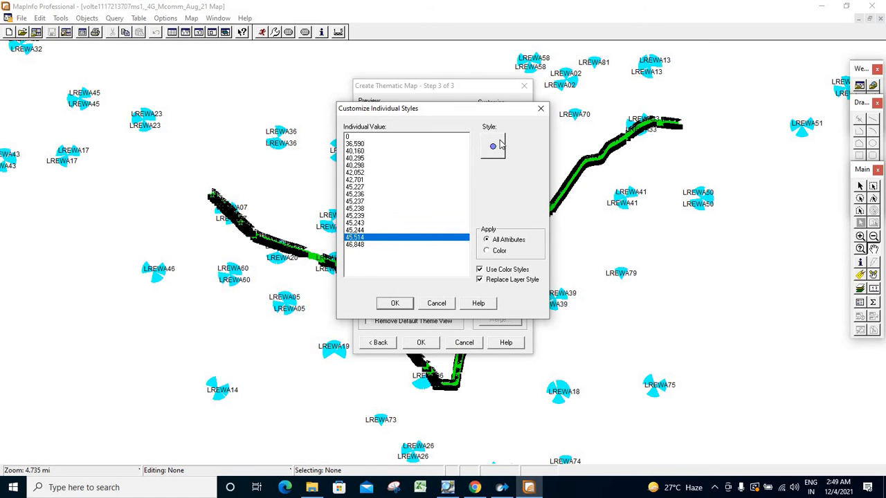
click(500, 145)
click(391, 140)
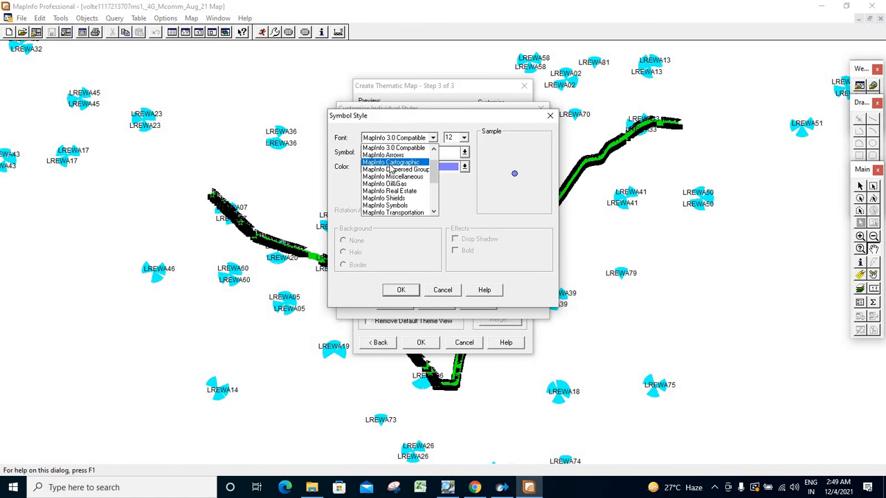
click(390, 164)
click(449, 139)
text(6)
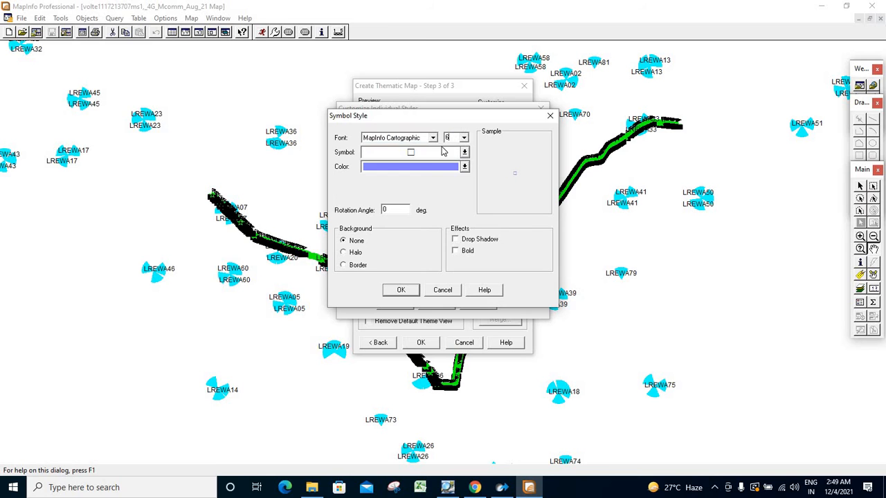
click(417, 153)
click(384, 181)
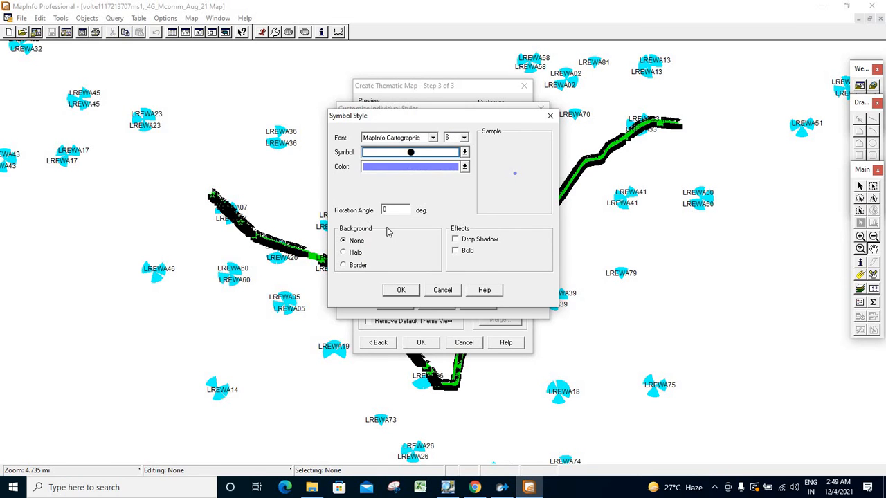
click(401, 290)
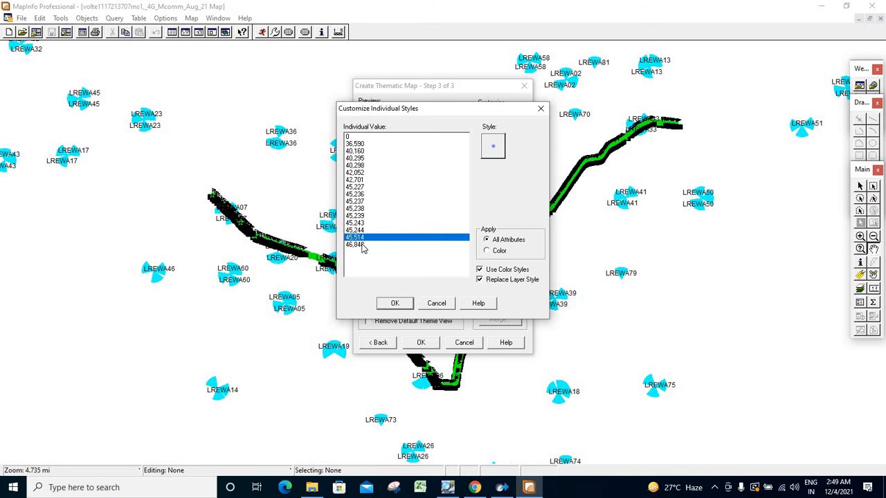
Step: Style the value 46,848 with a size 6 solid circle from the MapInfo Cartographic font and apply the individual styles
click(361, 246)
click(492, 145)
click(405, 138)
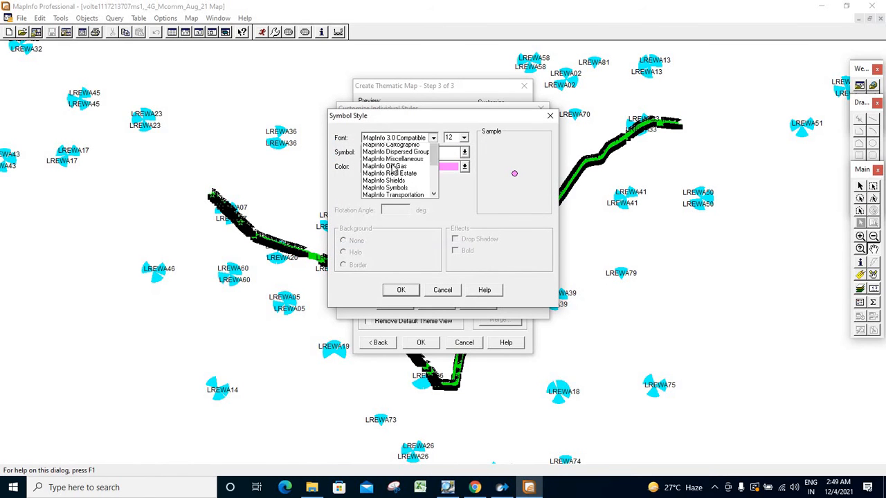
scroll(392, 168, up, 1)
click(392, 161)
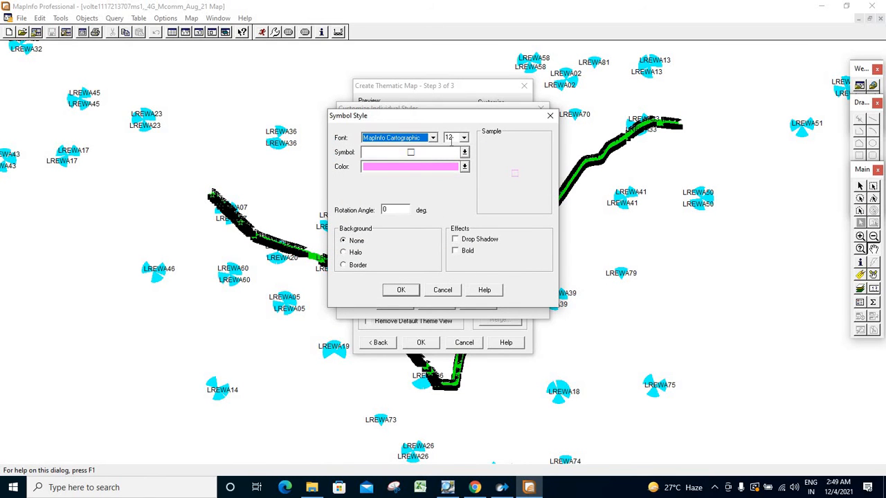
double_click(448, 137)
text(5)
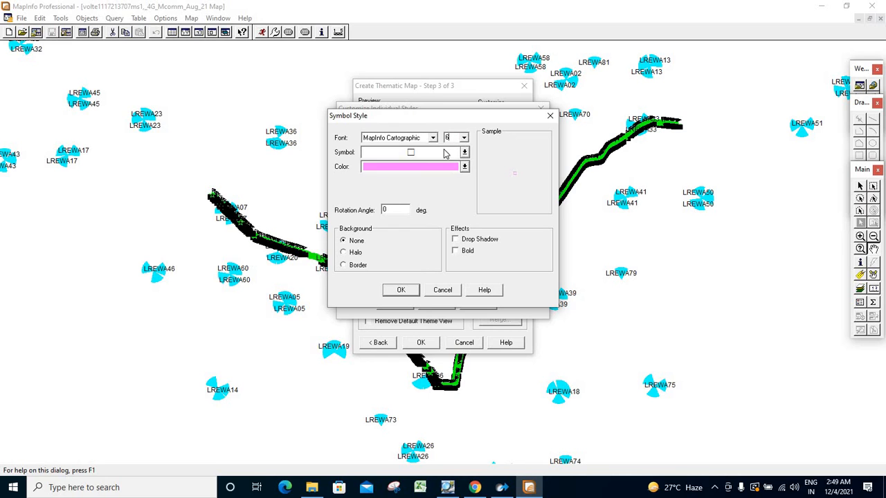
click(404, 156)
click(392, 181)
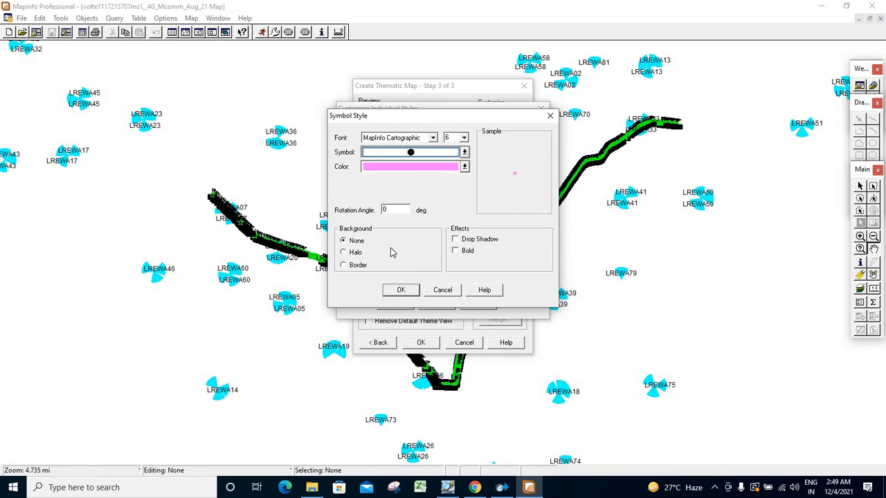
click(402, 293)
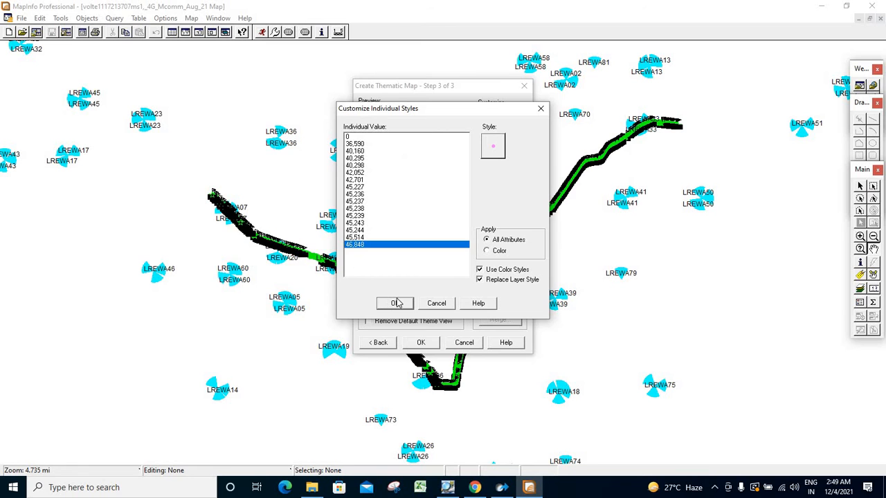
click(394, 303)
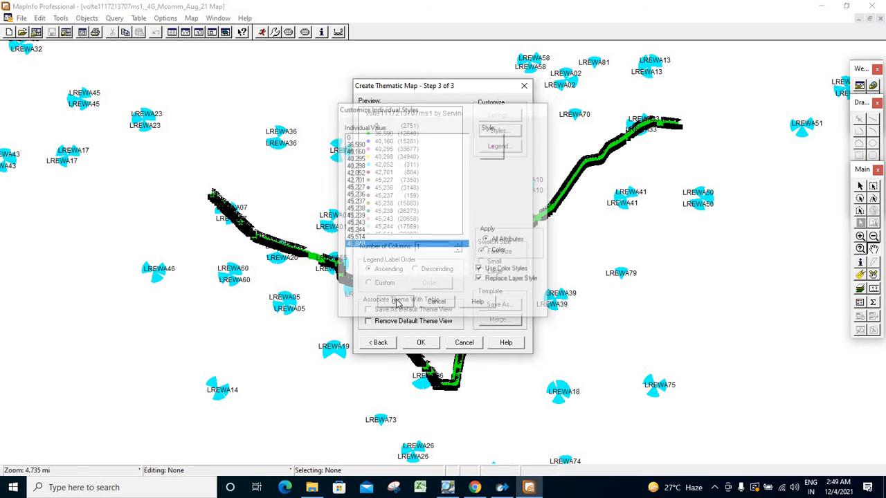
Step: Replace the thematic map's legend title with eNBID
click(498, 147)
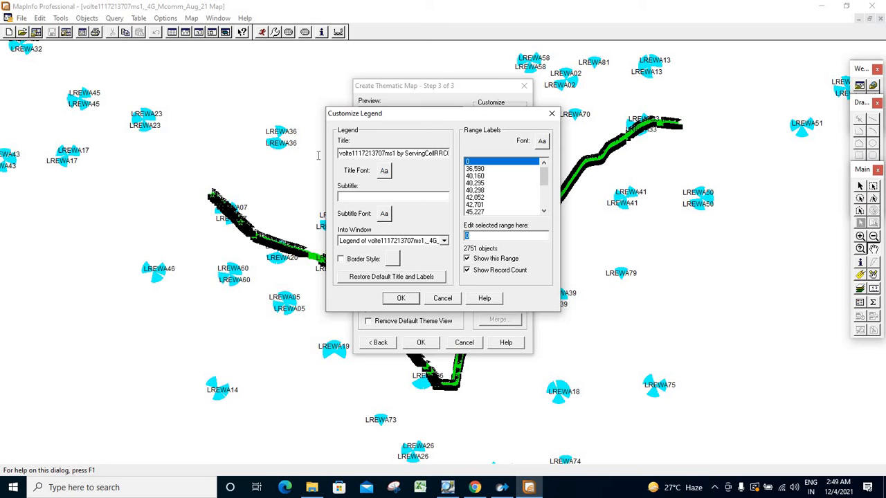
drag(405, 153, 246, 156)
key(BackSpace)
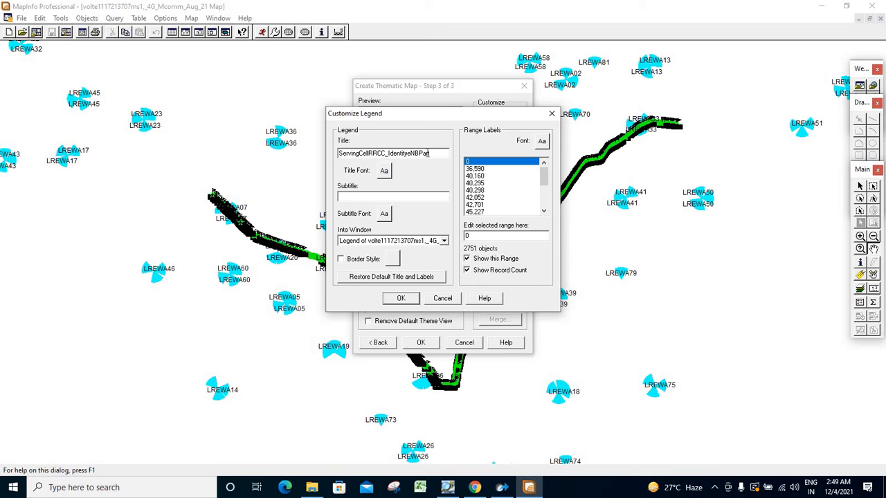
drag(430, 154, 310, 155)
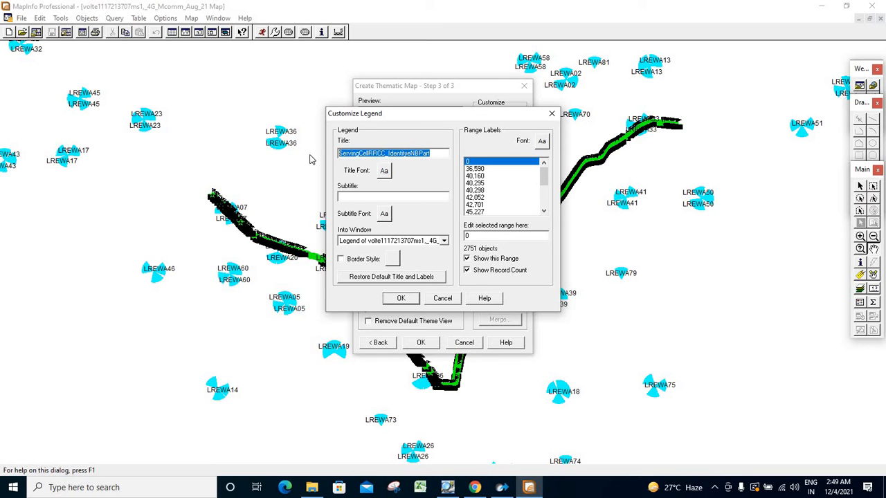
text(eNBID)
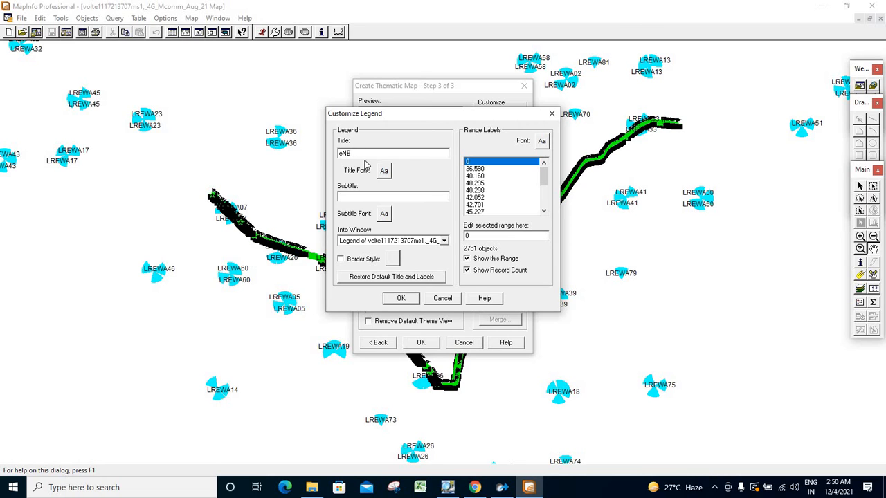
click(400, 298)
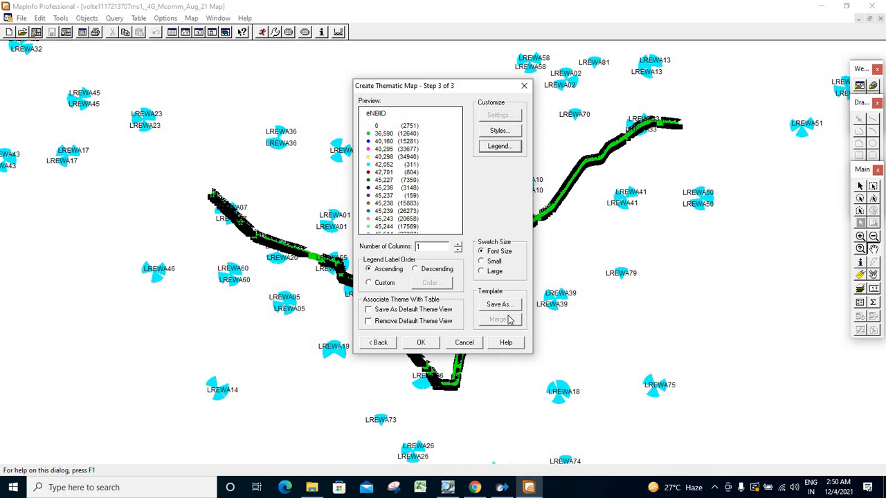
Step: Save the current theme as a template named eNB, keeping the customized legend text
click(499, 305)
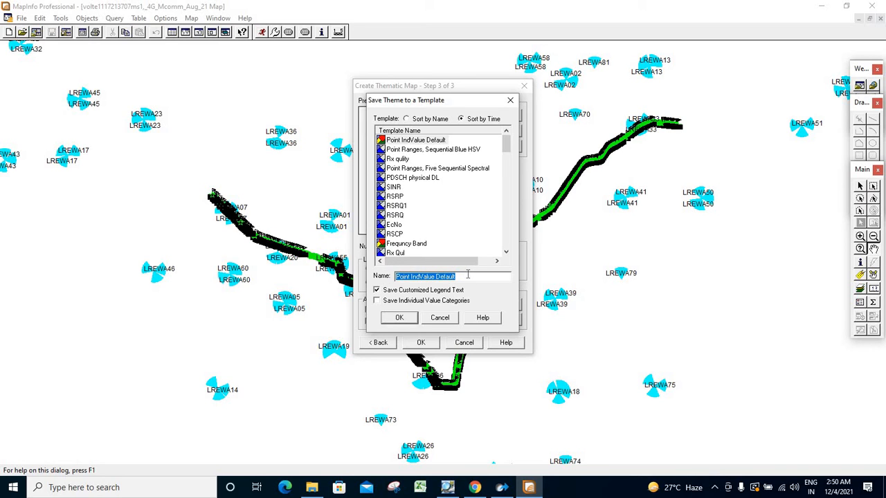
text(ENODB)
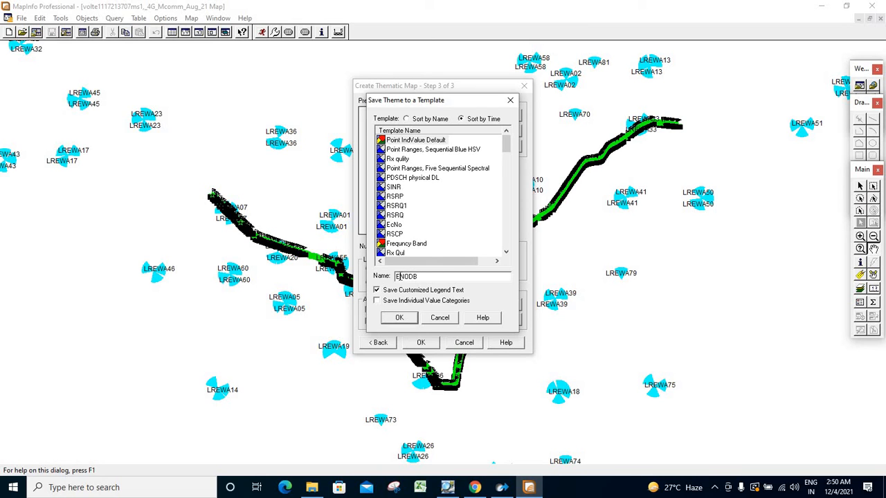
key(BackSpace)
text(eNB)
click(398, 319)
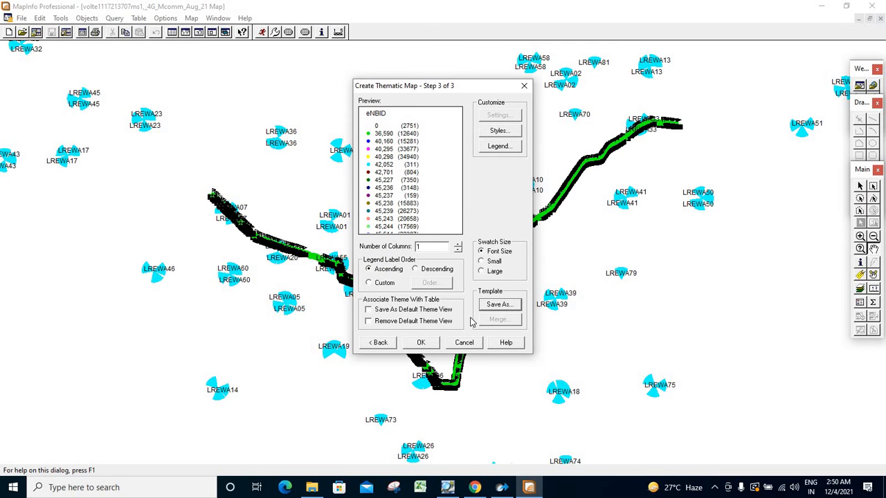
Step: Save the theme over the existing eNB template and create the eNBID thematic map
click(498, 305)
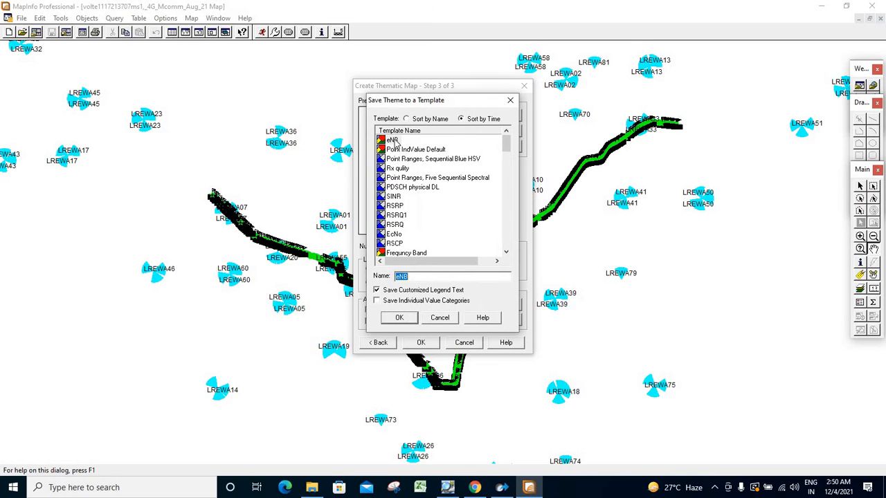
click(395, 141)
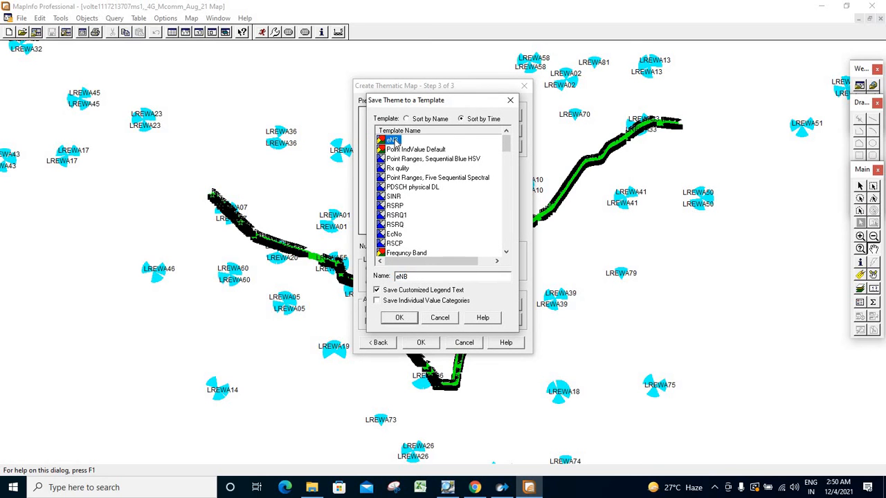
click(399, 318)
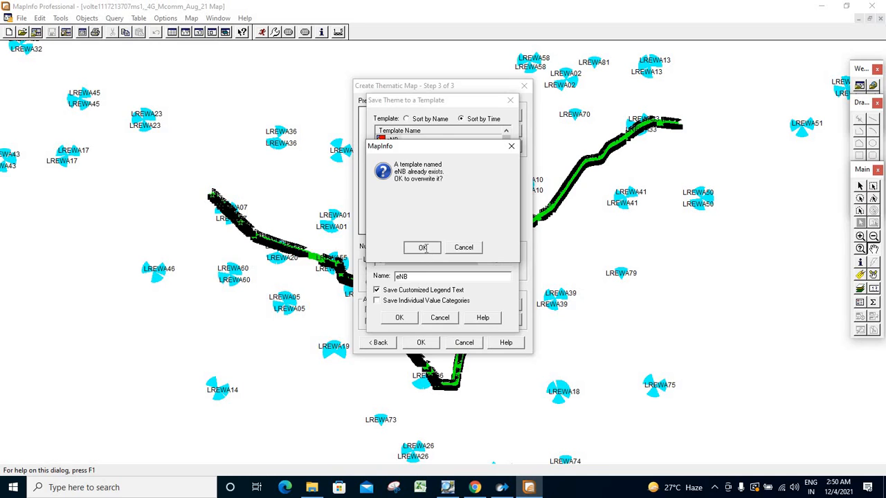
click(421, 247)
click(421, 342)
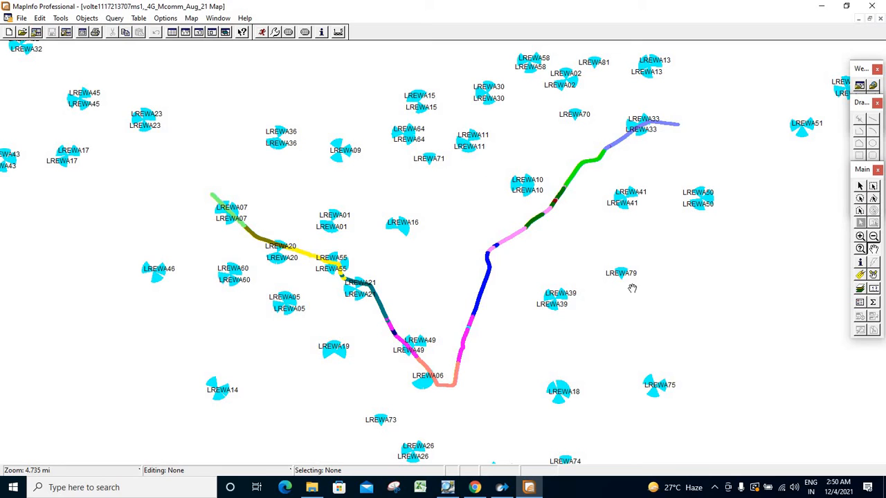
Step: Display the eNBID legend, resize its window to fit all the values, and place it clear of the drive route
click(872, 290)
click(860, 302)
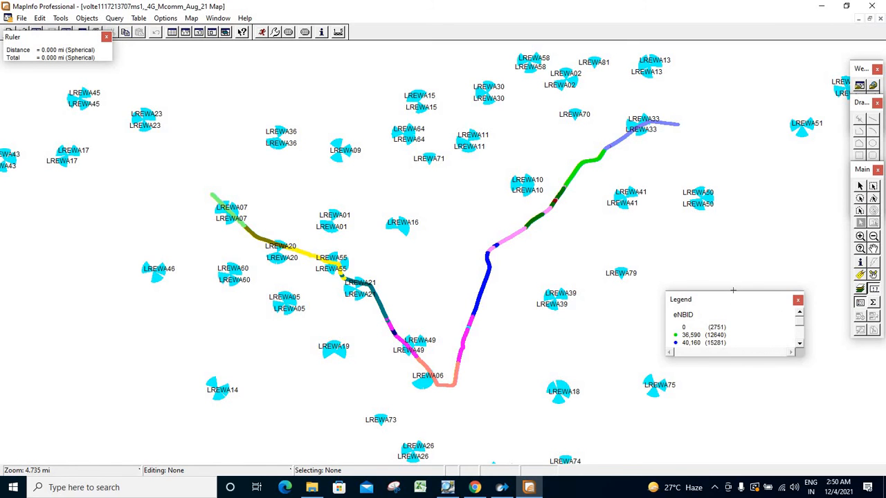
drag(733, 292, 717, 165)
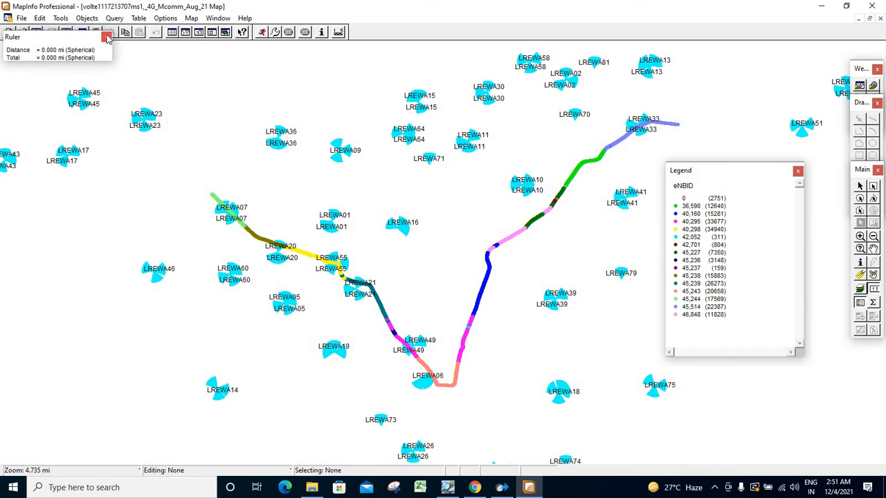
click(106, 36)
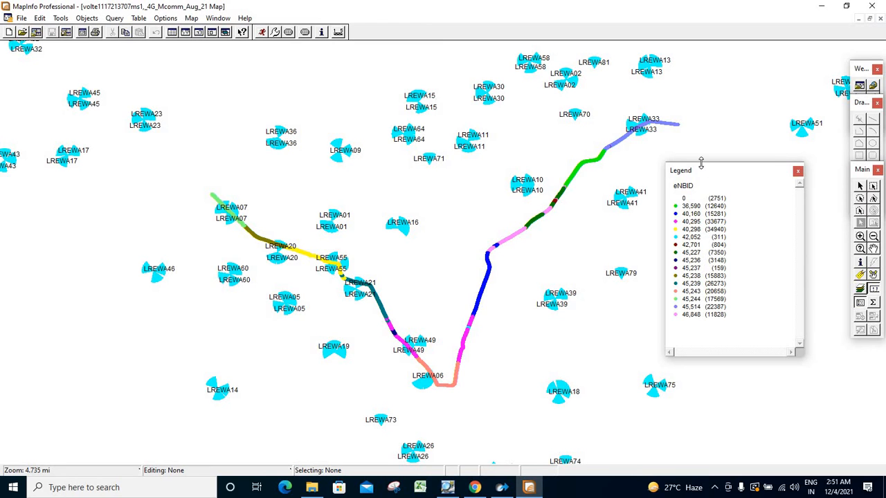
drag(701, 162, 702, 184)
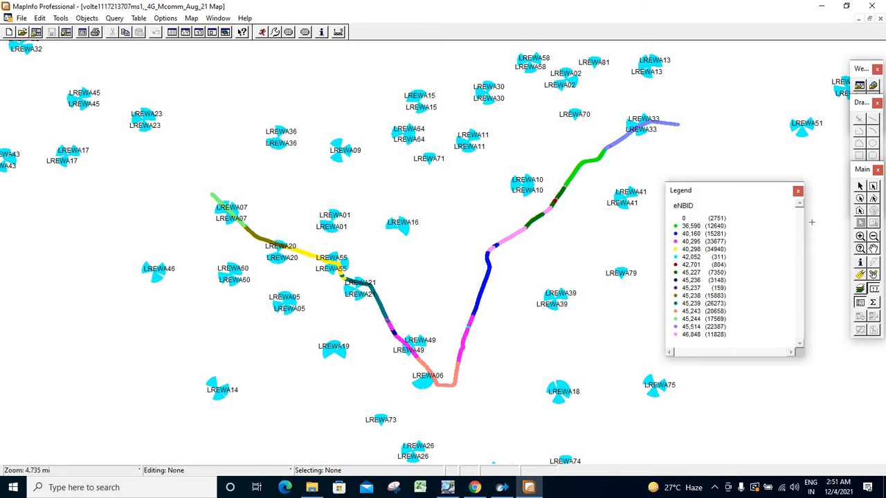
drag(805, 221, 761, 222)
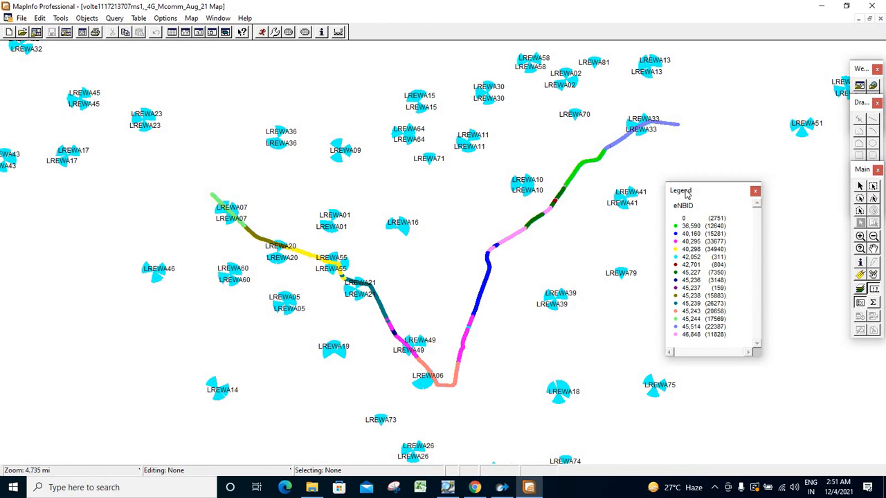
drag(701, 193, 760, 261)
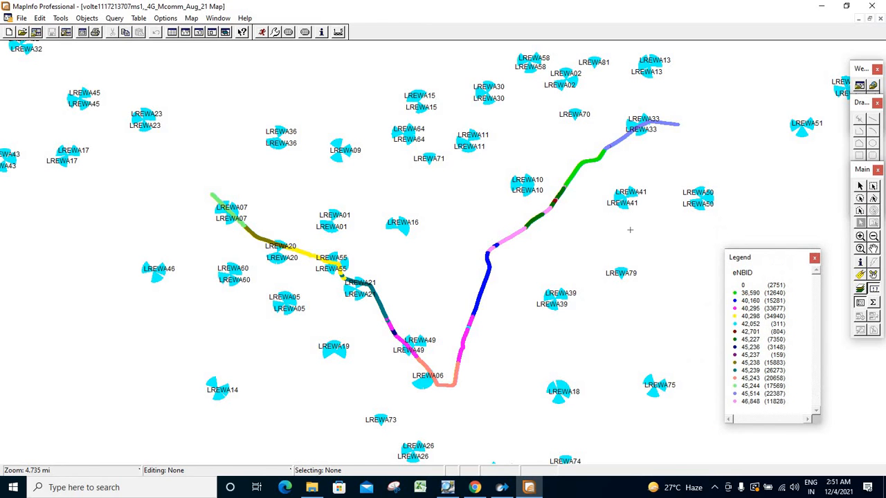
click(629, 230)
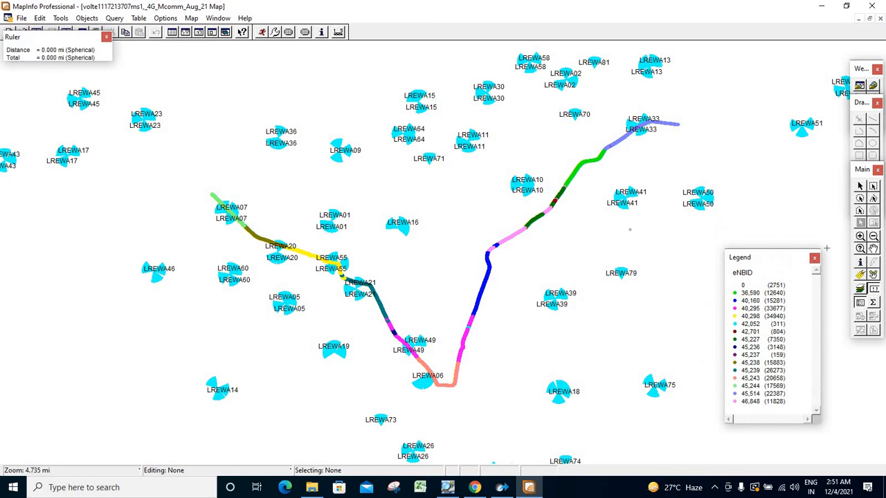
click(620, 231)
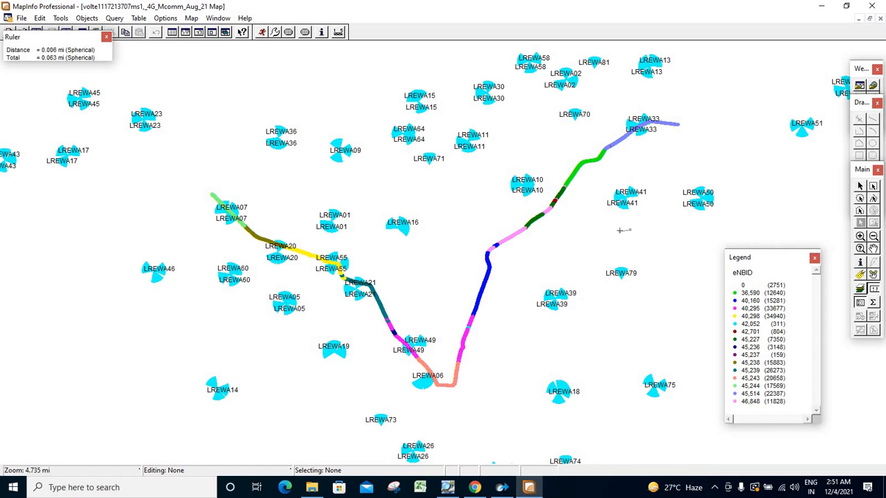
click(874, 249)
drag(568, 178, 524, 173)
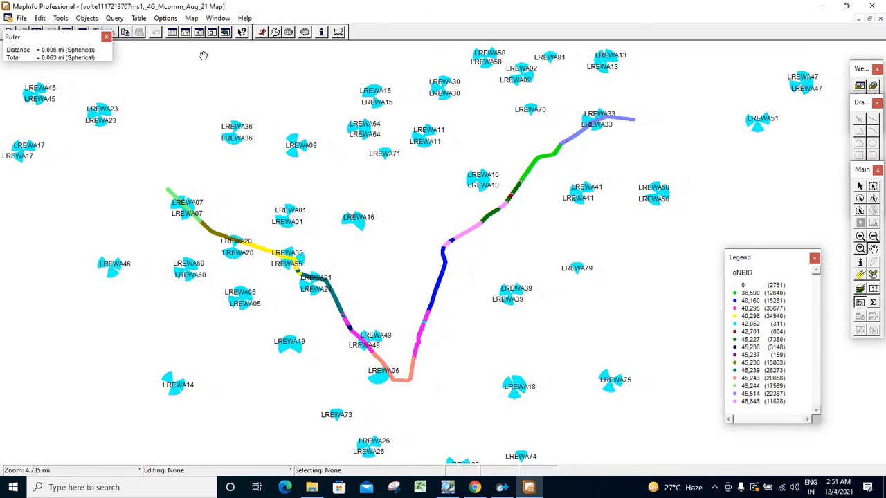
click(106, 36)
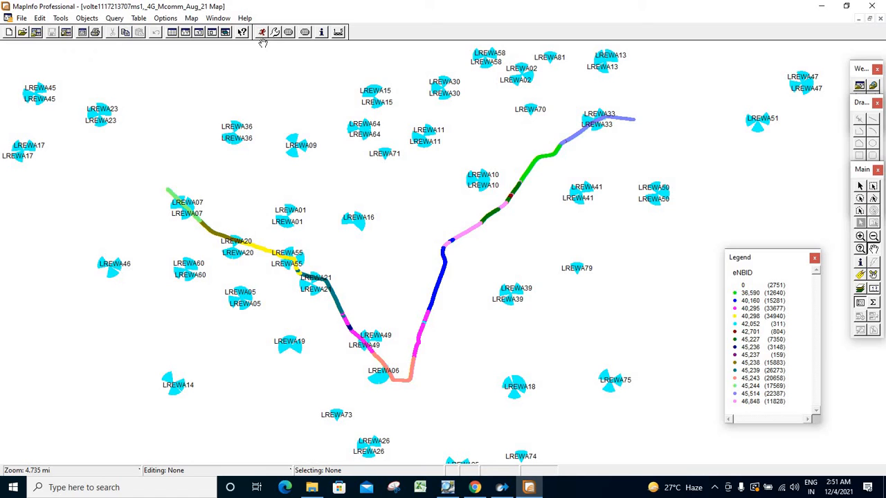
Step: Start a Grid Maker grid around the whole drive route and set its polyline colour to grey
click(304, 33)
drag(79, 67, 676, 450)
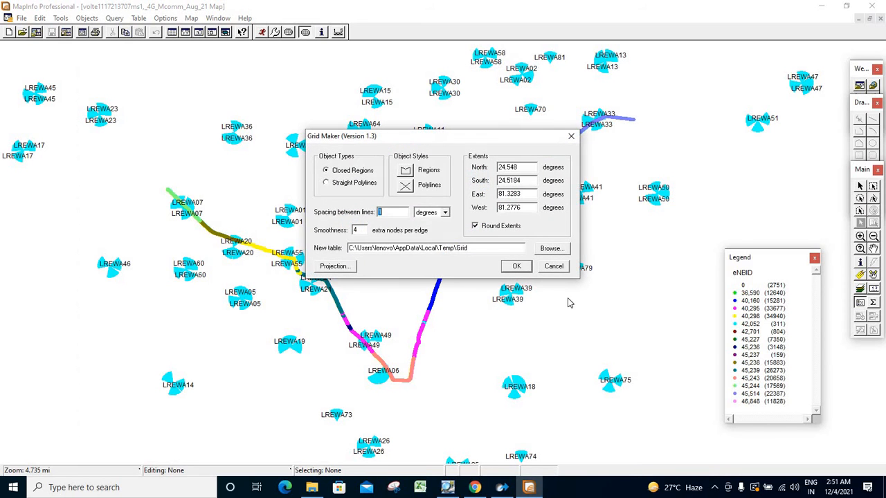
click(406, 187)
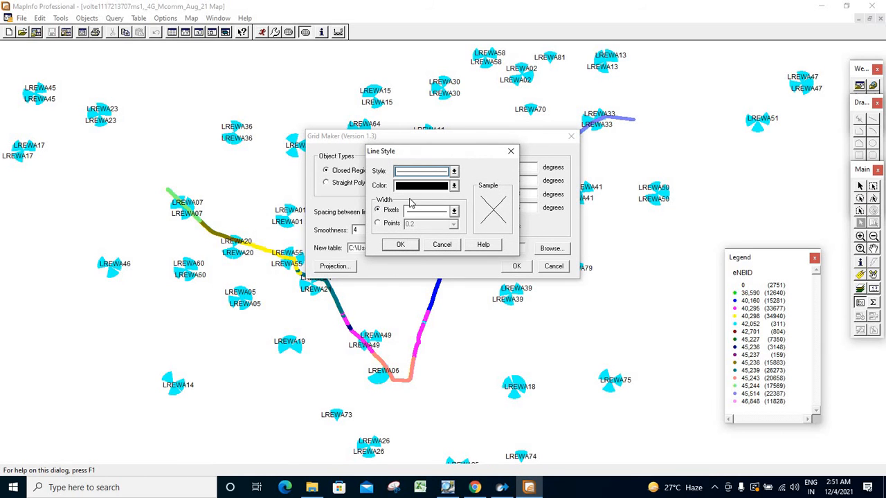
click(423, 187)
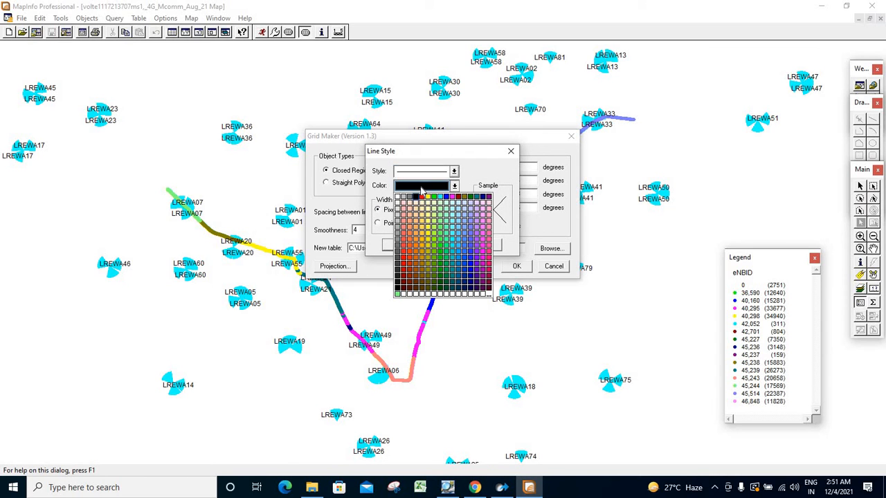
click(399, 232)
click(400, 247)
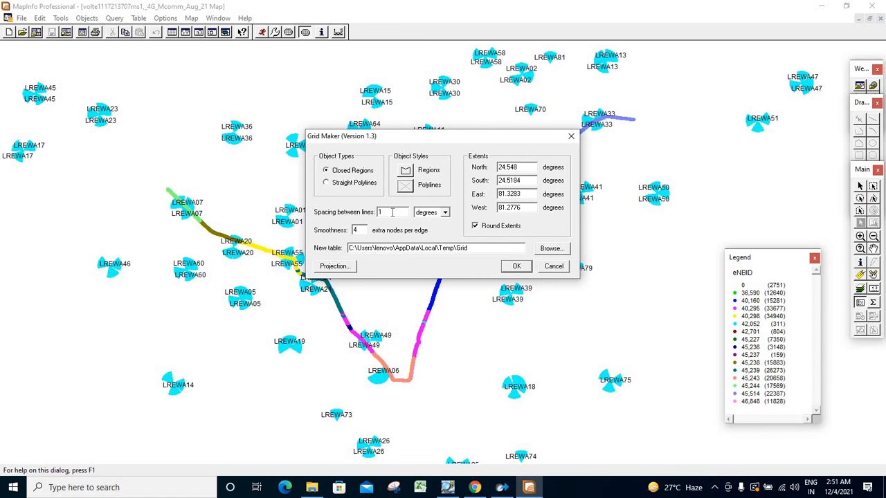
Step: Set the grid line spacing to 500 meters and the smoothness to 20 extra nodes per edge, and create the grid
click(388, 212)
text(500)
click(437, 212)
click(425, 237)
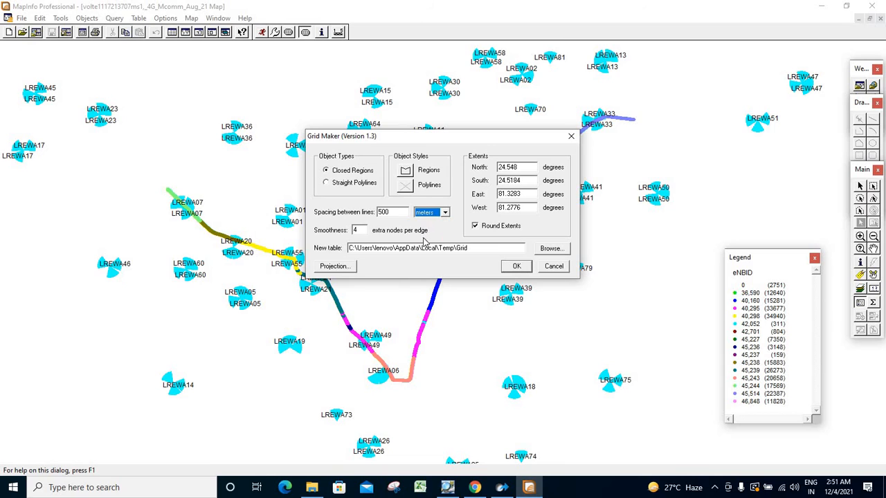
click(360, 230)
click(515, 267)
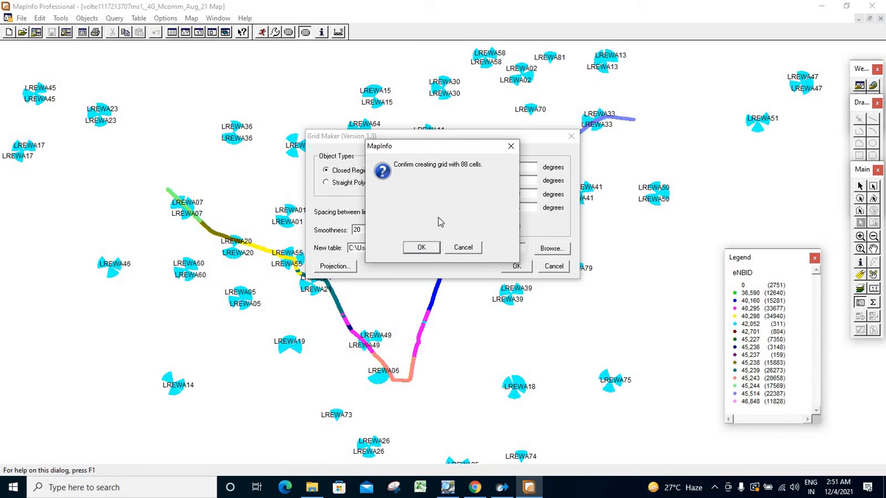
click(421, 248)
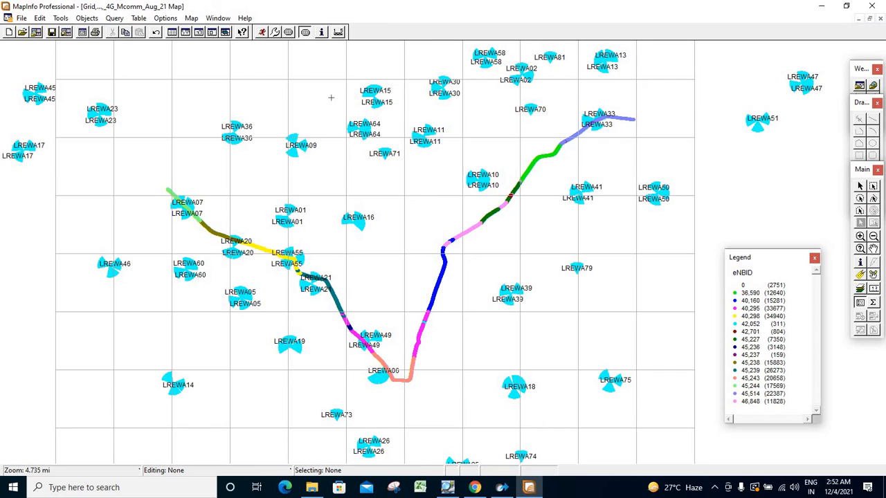
Step: Draw a distance scale bar 1000 metres wide near site LREWA36, above the start of the route
click(873, 248)
drag(600, 199, 601, 206)
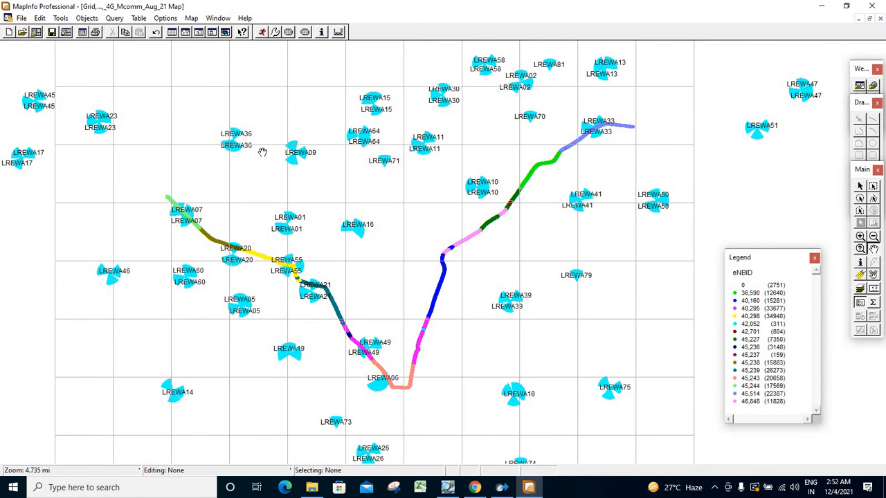
drag(263, 146, 229, 132)
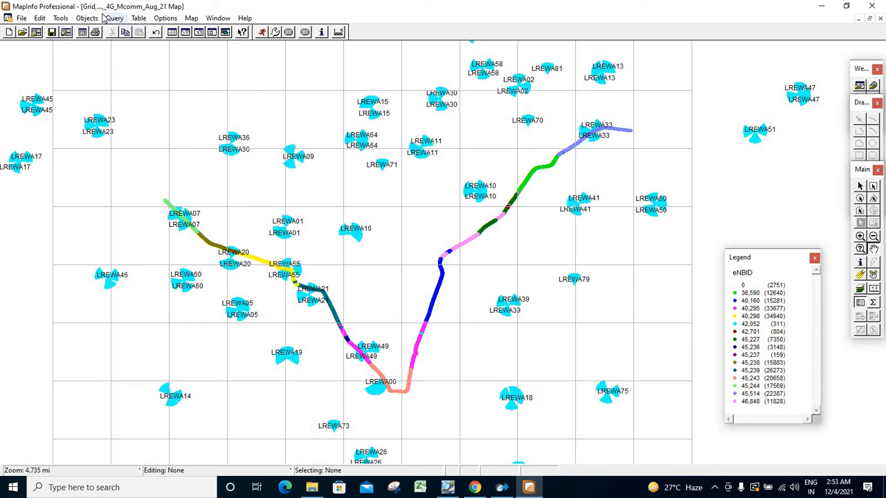
click(339, 32)
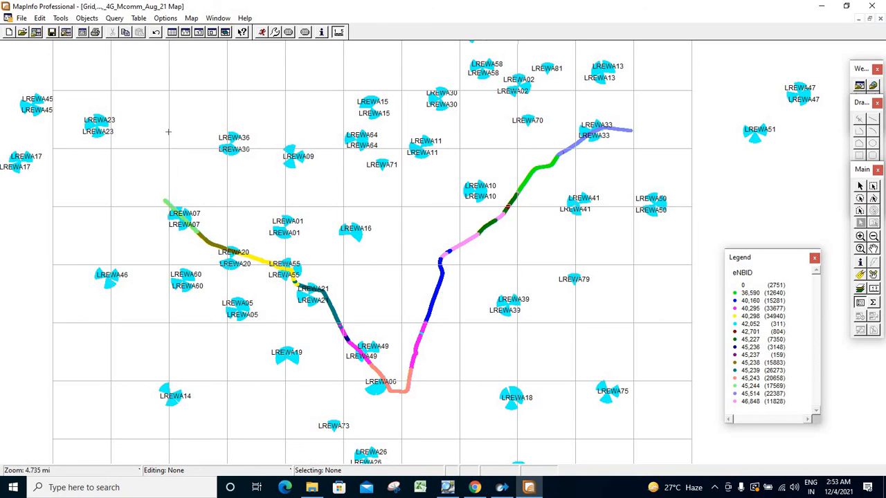
click(168, 131)
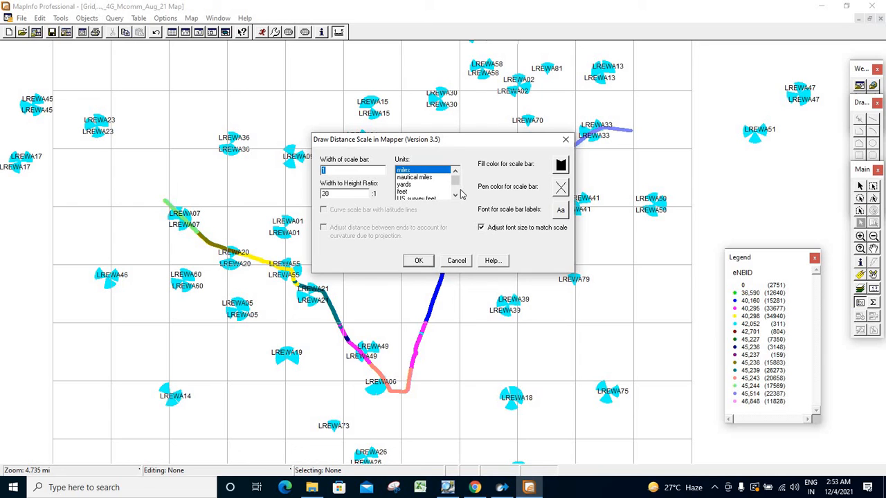
click(456, 196)
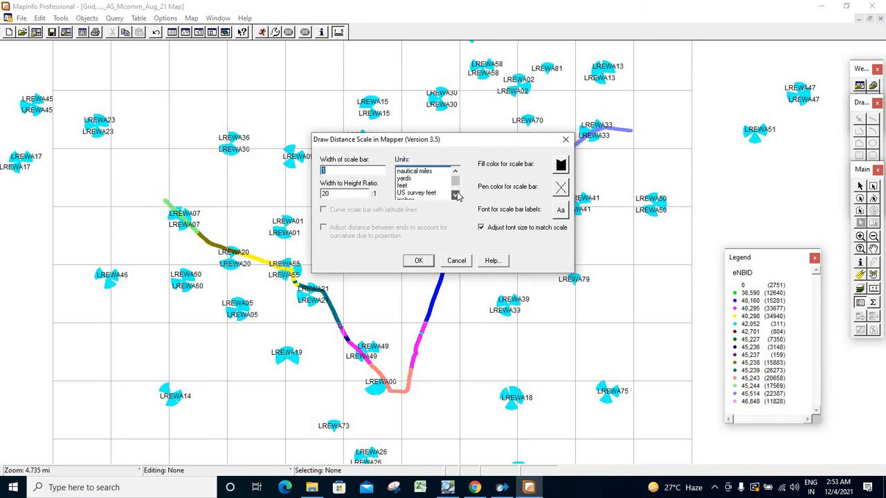
click(455, 195)
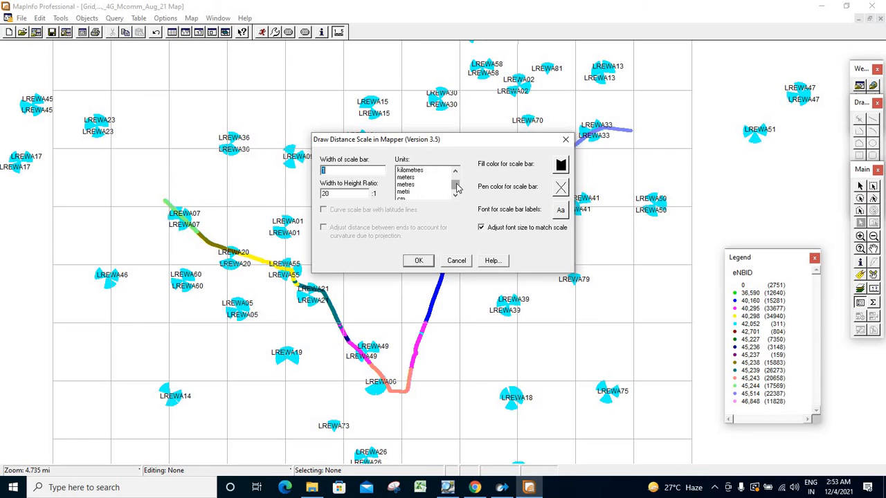
click(414, 186)
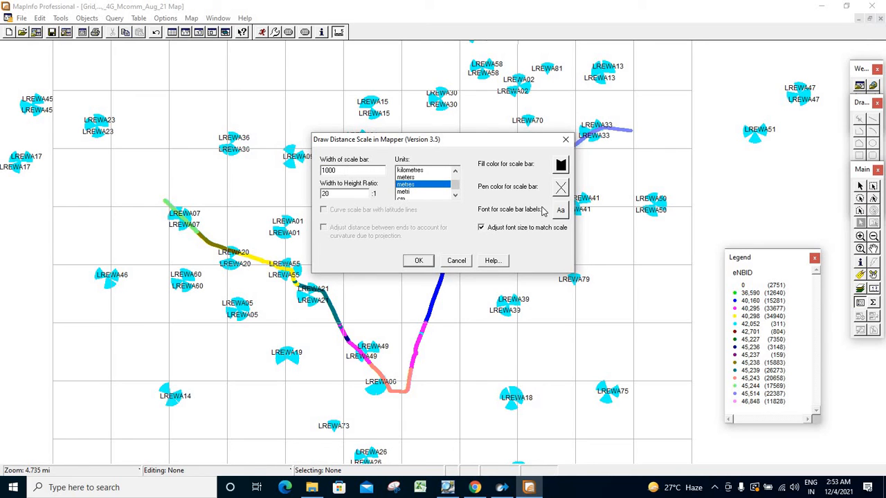
click(418, 260)
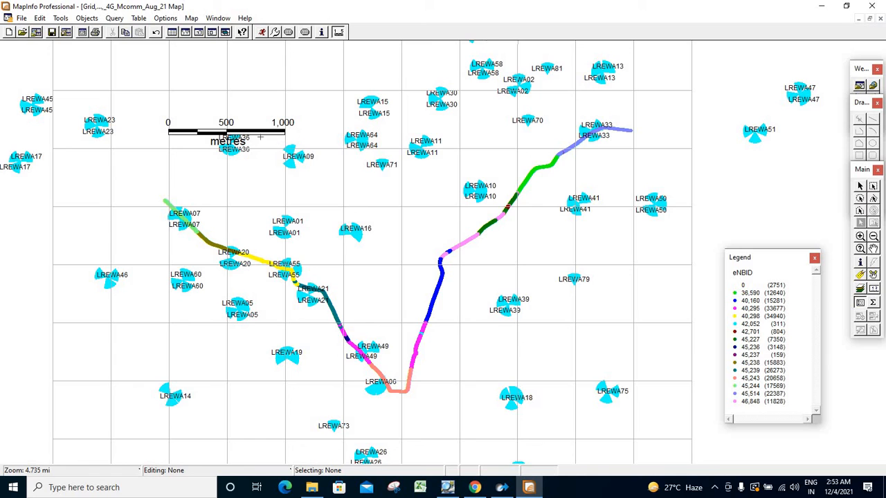
Step: Move the Grid layer down to the end of the layer order, beneath _4G_Mcomm_Aug_21
click(872, 248)
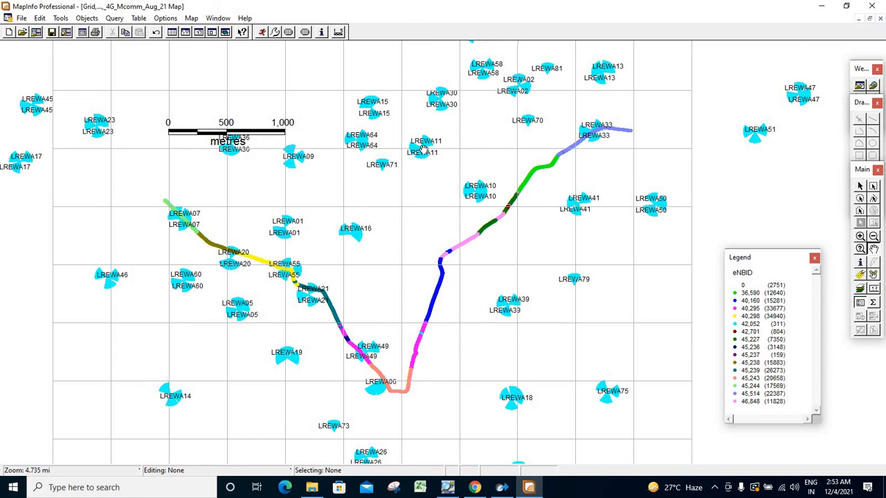
right_click(341, 107)
click(358, 114)
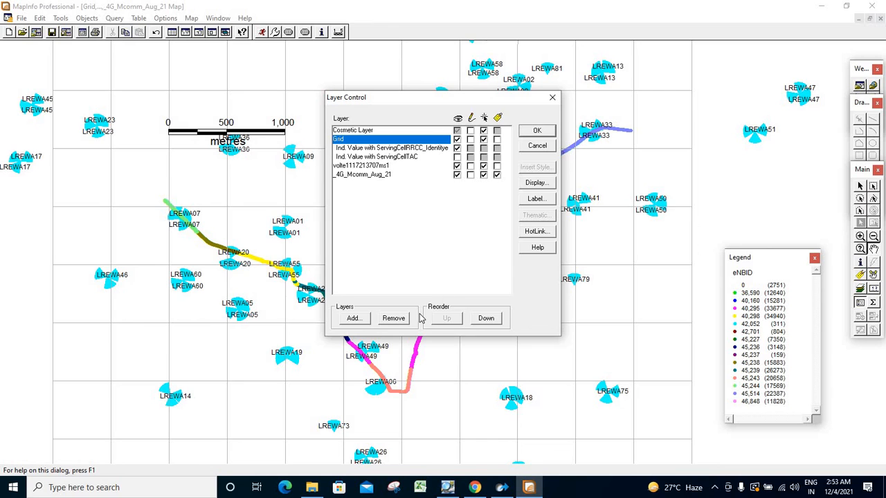
click(486, 319)
click(486, 318)
click(486, 318)
click(487, 318)
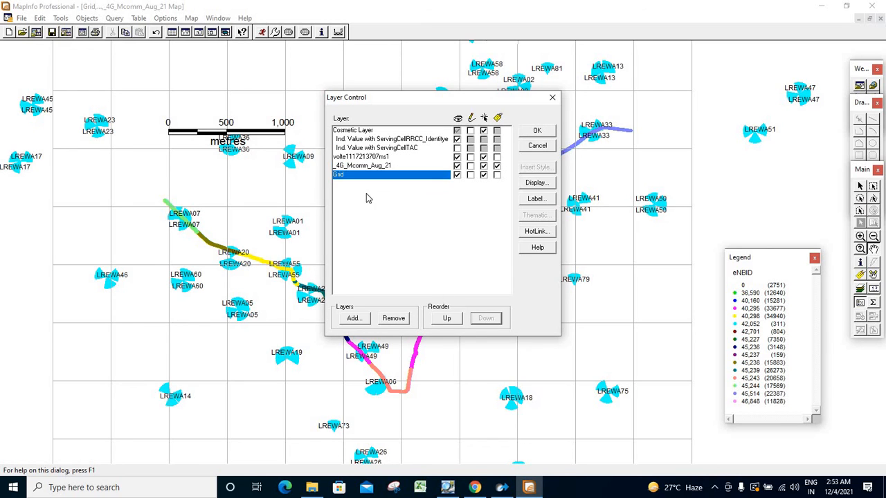
Step: Apply the new layer order, with Grid beneath _4G_Mcomm_Aug_21, to the map
click(369, 167)
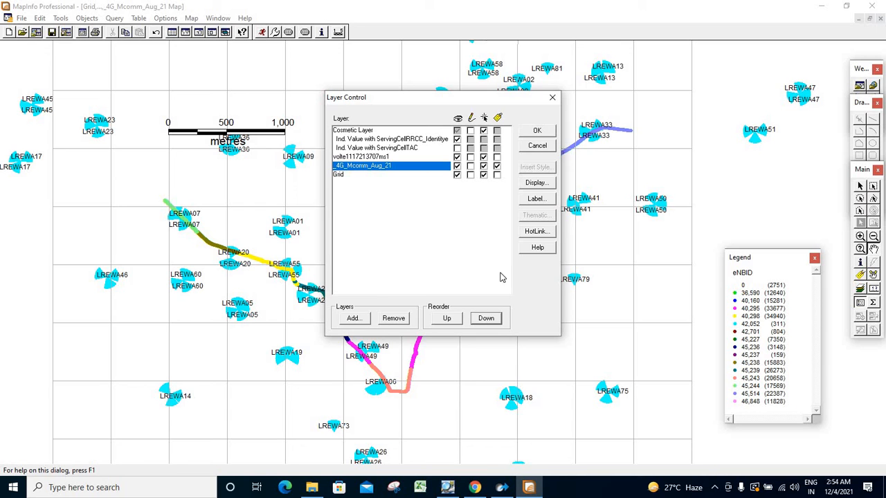
click(537, 131)
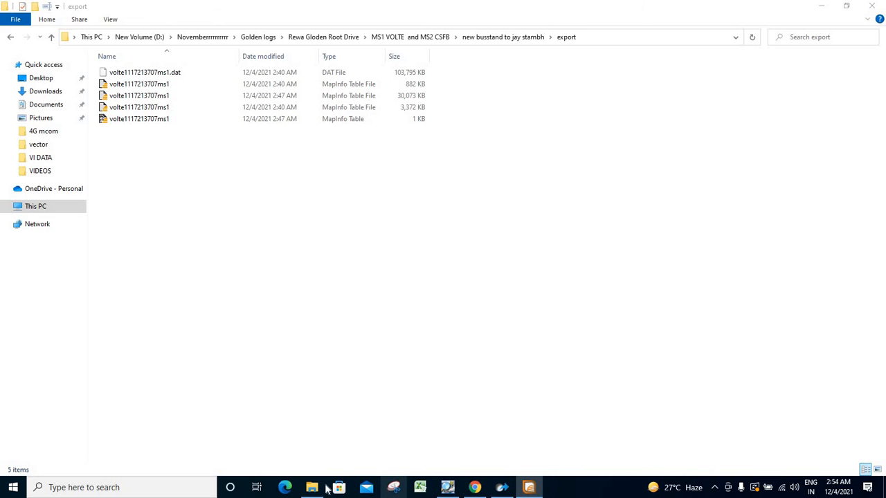
Step: Create a new Microsoft PowerPoint presentation on the Windows desktop, keeping its default name, and open it in PowerPoint
click(824, 6)
click(825, 6)
click(825, 6)
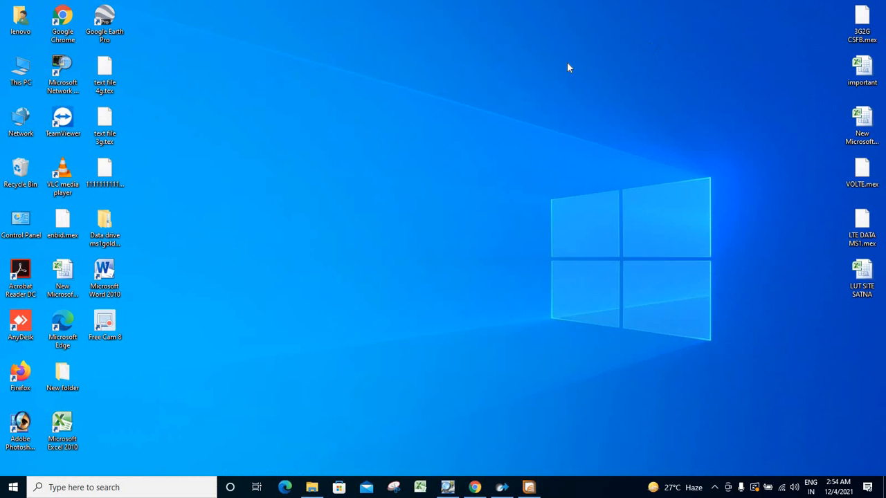
right_click(363, 58)
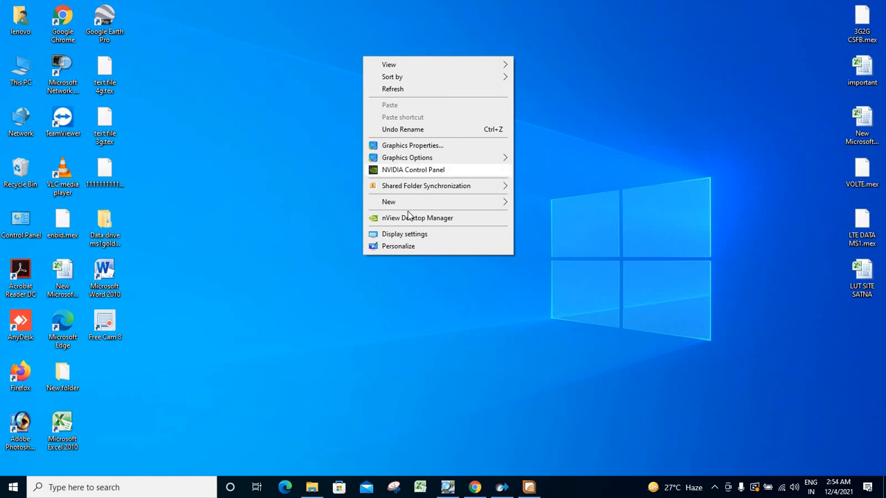
mouse_move(404, 201)
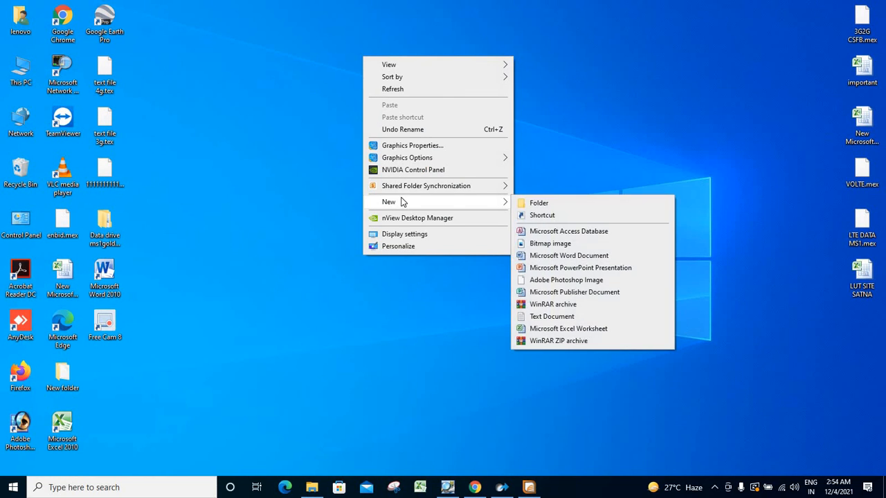
click(566, 268)
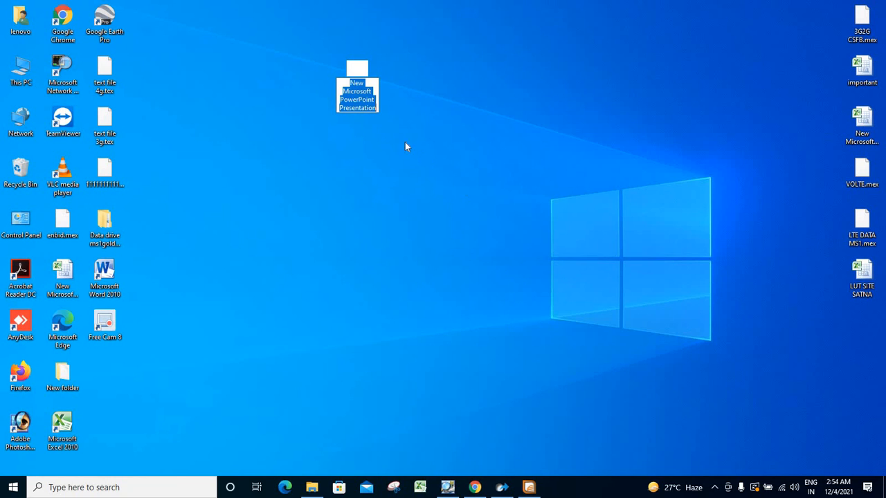
click(356, 77)
double_click(356, 78)
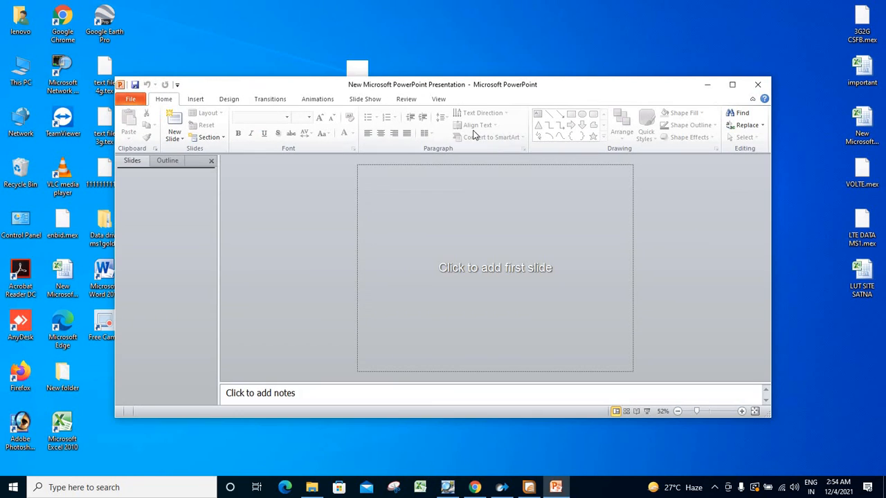
Step: Maximize the presentation window and add a first slide with the Title and Content layout
click(733, 85)
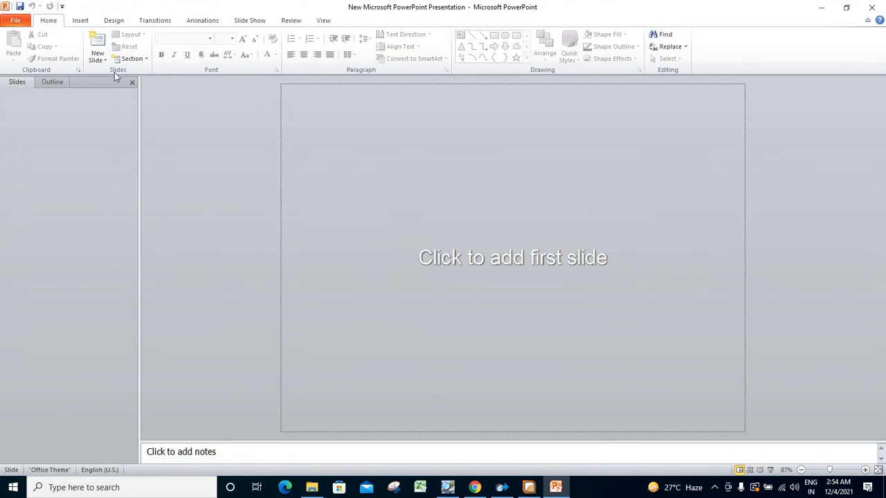
click(102, 57)
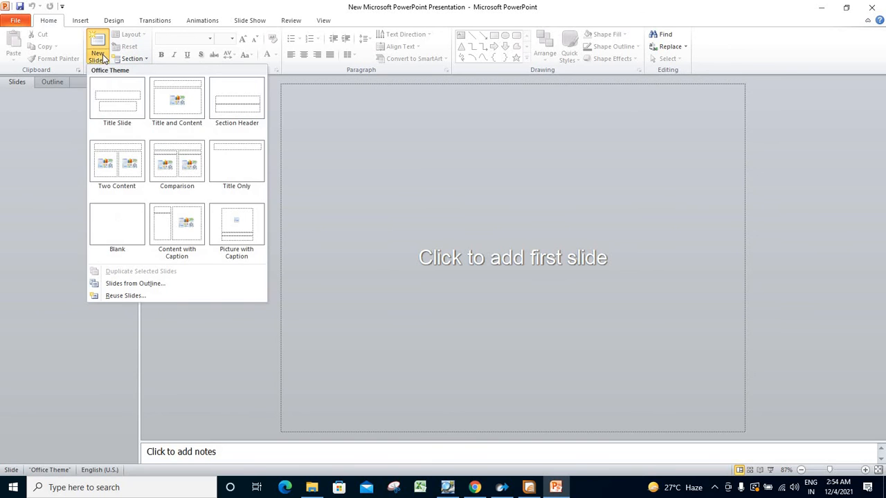
click(177, 95)
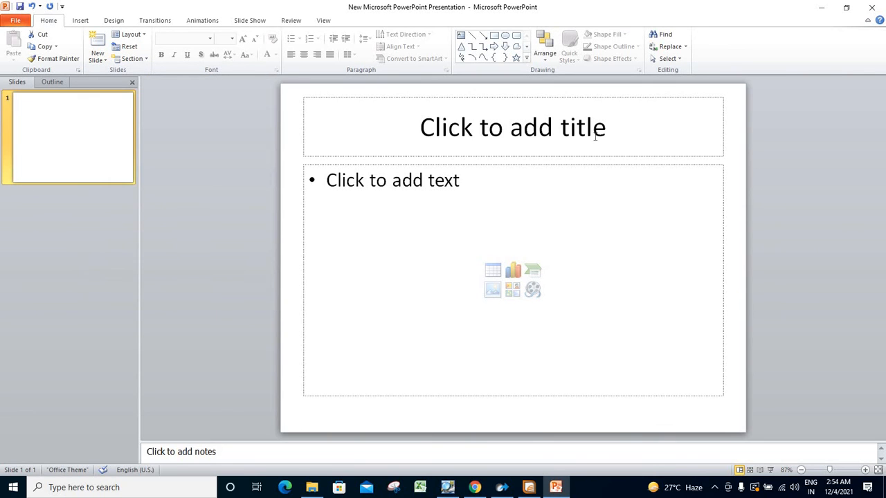
Step: Title the slide "Enb plot" and place the cursor in the empty content placeholder
click(546, 128)
text(rs)
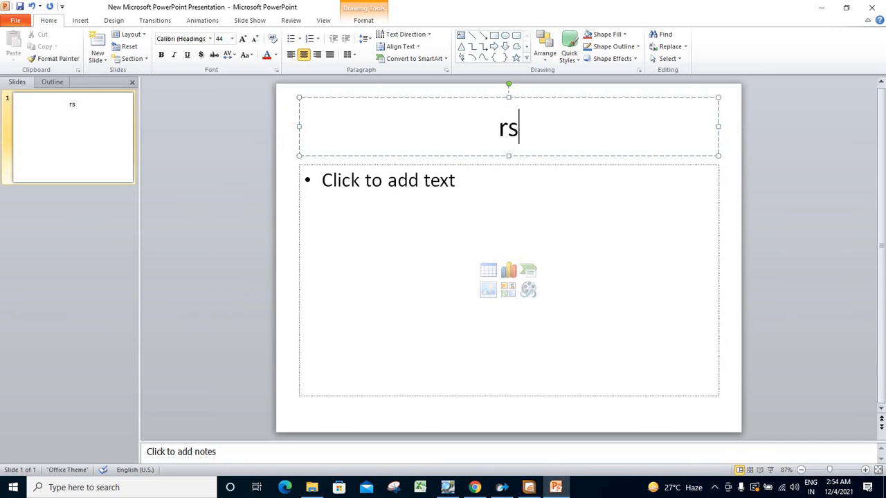
key(BackSpace)
key(BackSpace)
text(en)
text(b plot)
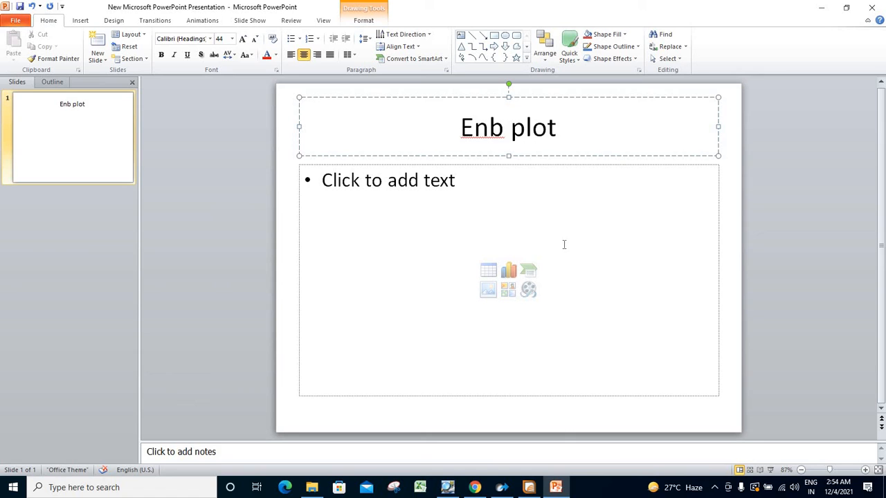
click(525, 224)
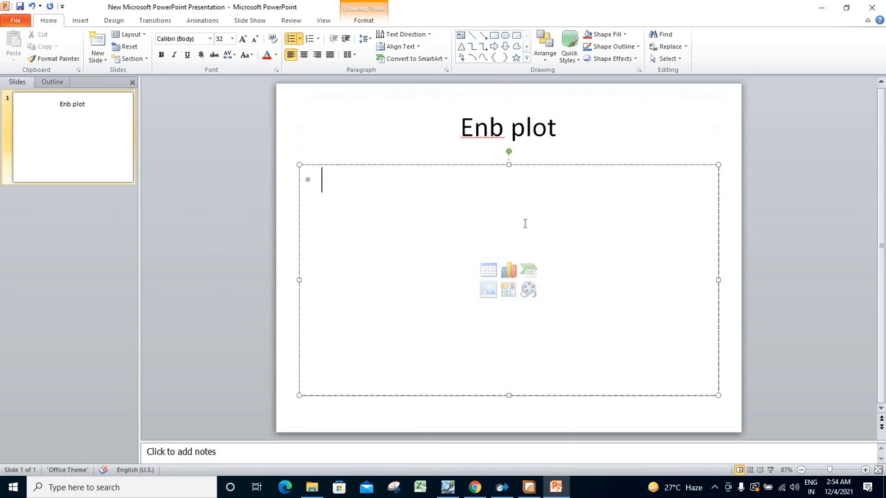
click(572, 126)
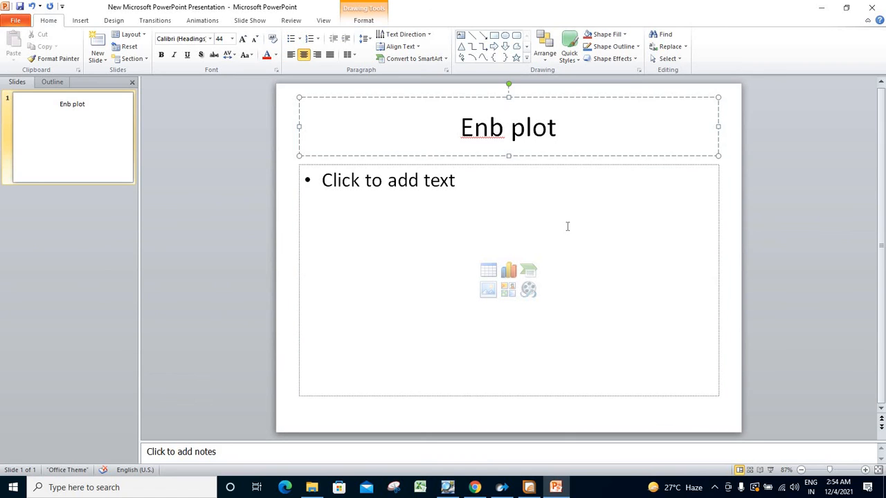
click(567, 226)
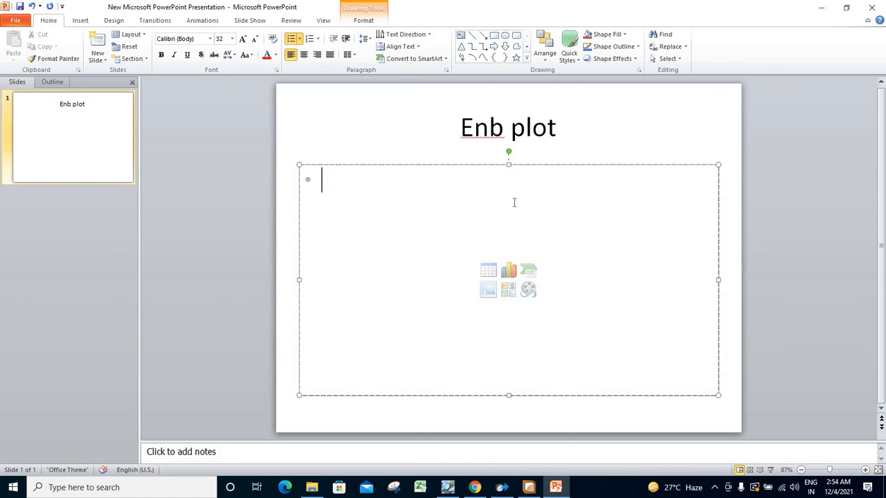
Step: Switch to MapInfo and move the eNBID legend inside the grid area, just below site LREWA79
click(529, 487)
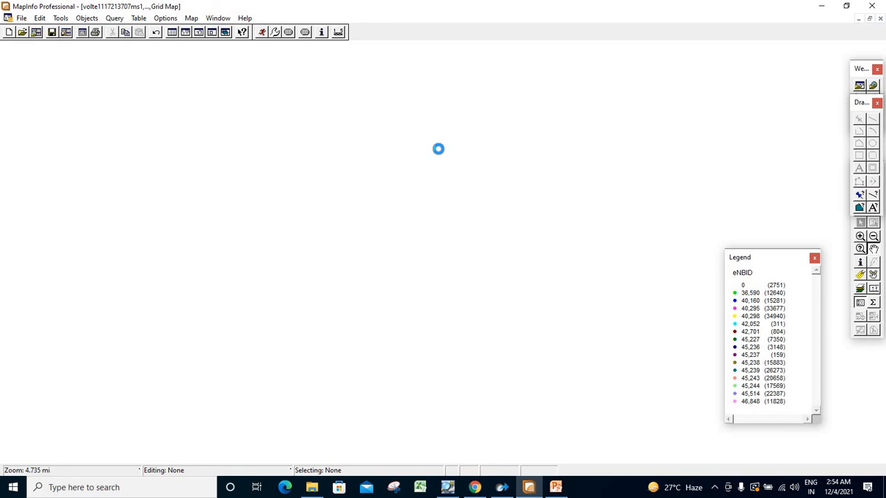
click(395, 488)
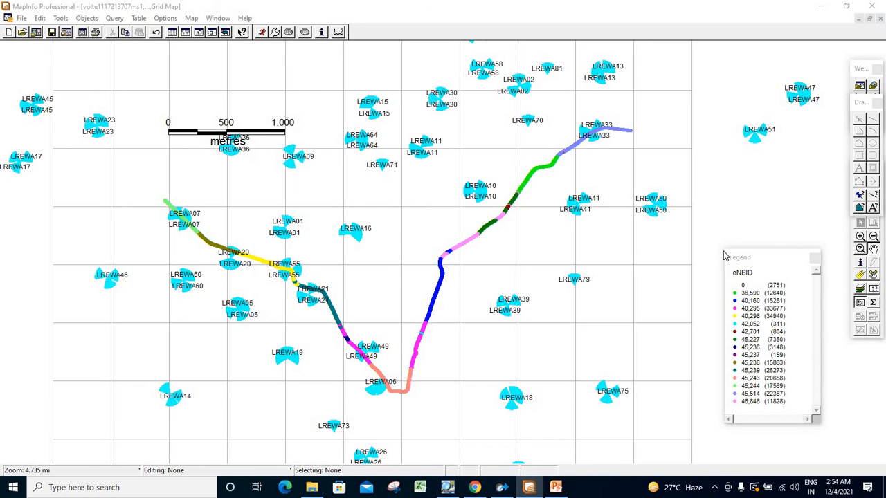
drag(767, 259, 635, 278)
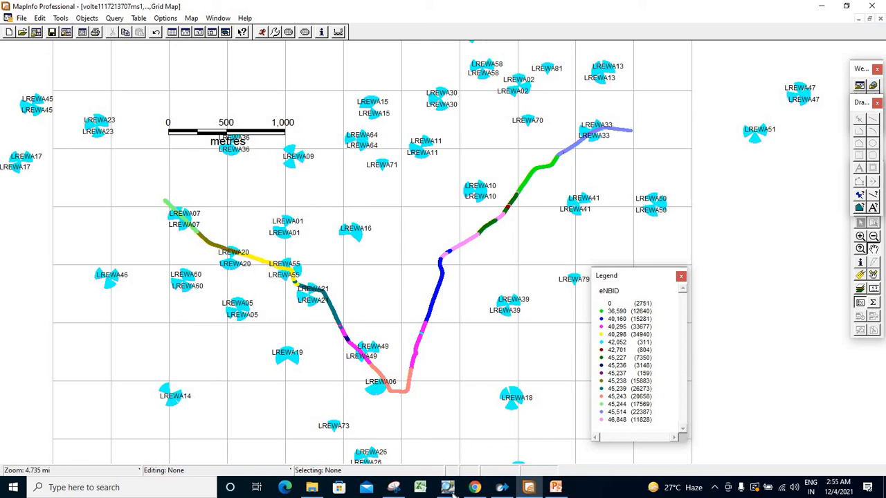
Step: Capture the map with the Snipping Tool, covering the drive route, scale bar, grid and eNBID legend
click(393, 488)
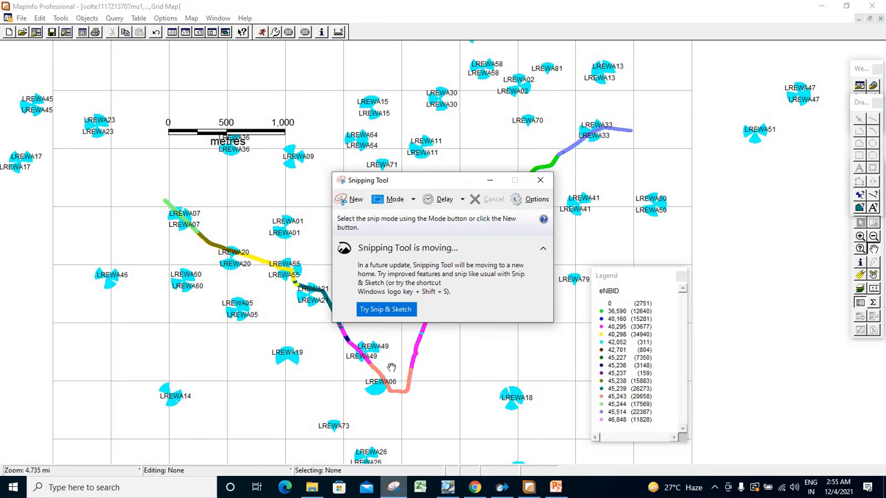
click(339, 200)
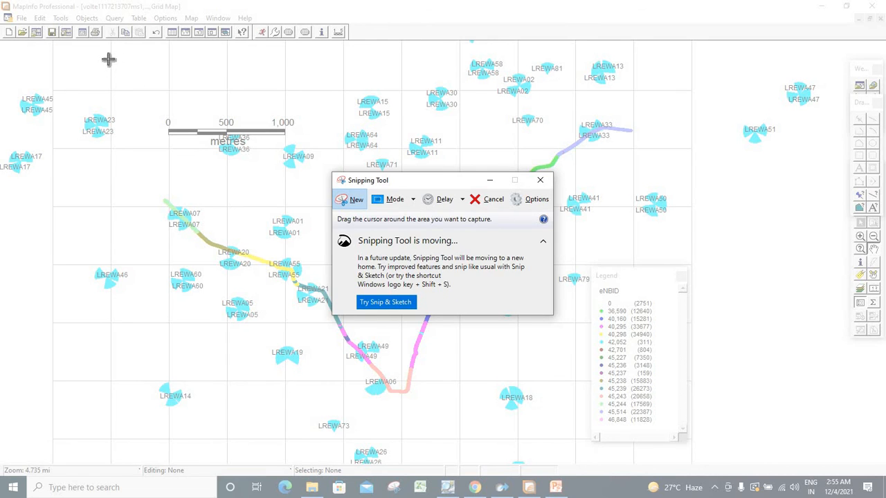
drag(108, 59, 682, 437)
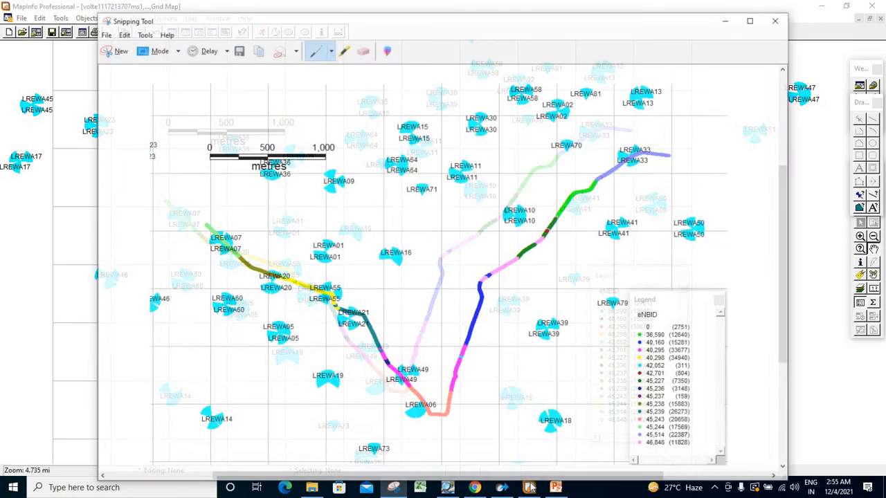
Step: Switch to PowerPoint and paste the captured map into the content placeholder of the Enb plot slide
click(555, 488)
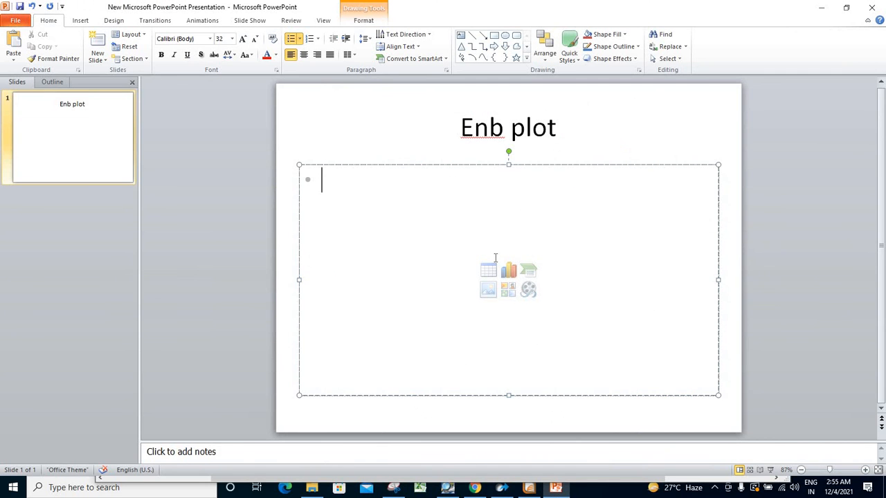
key(ctrl+v)
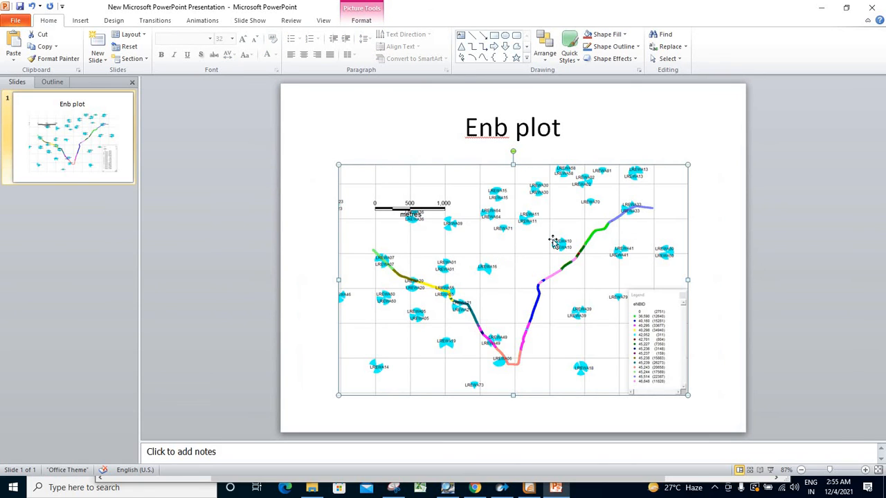
click(673, 138)
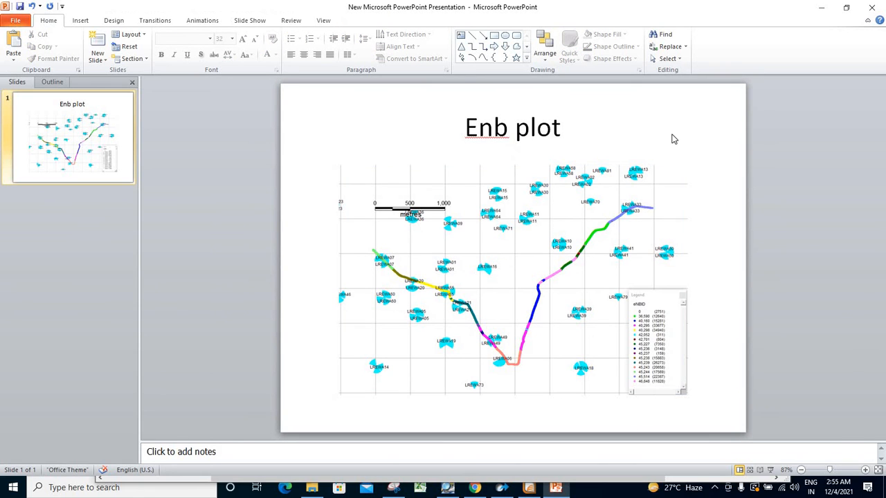
Step: Select the pasted map picture and bring up its picture formatting options
click(575, 270)
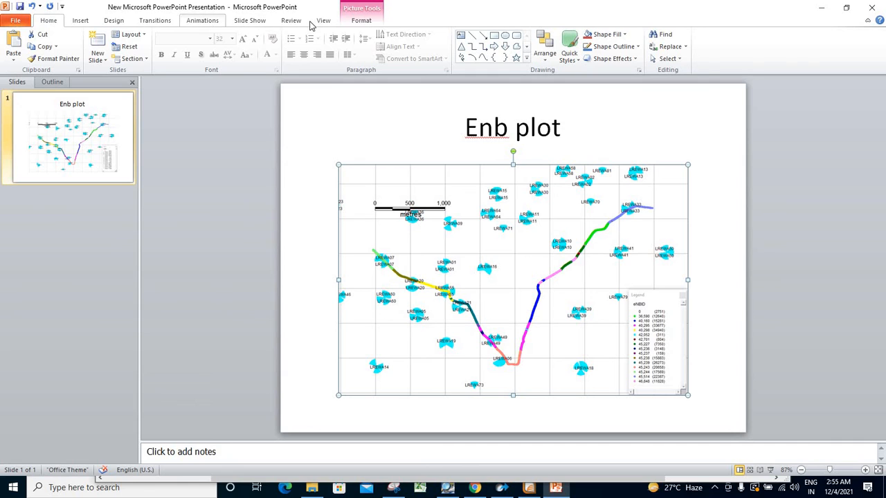
click(358, 22)
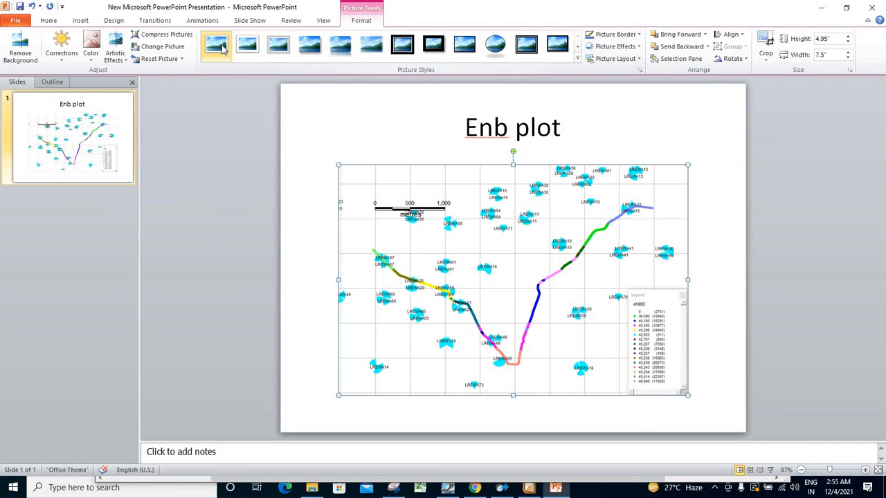